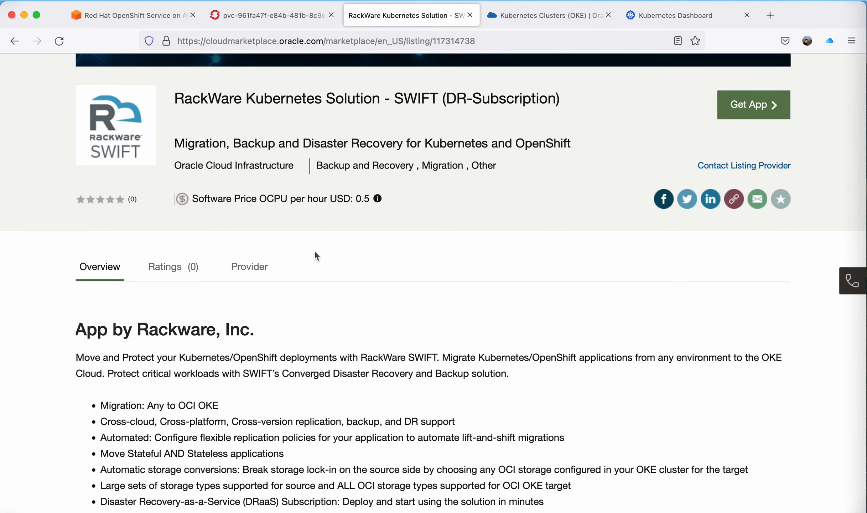
Read the RackWare SWIFT listing's overview, feature list and pricing information.
scroll(314, 250, down, 5)
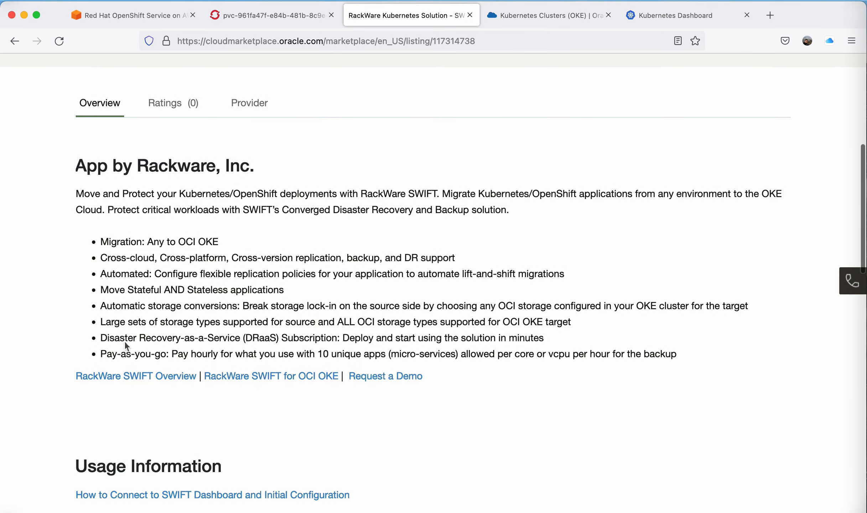
drag(101, 354, 385, 356)
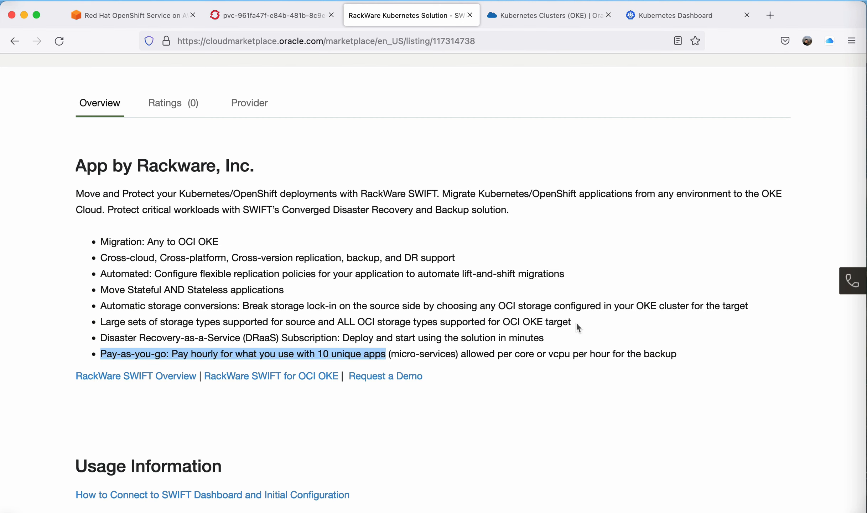
scroll(576, 324, up, 2)
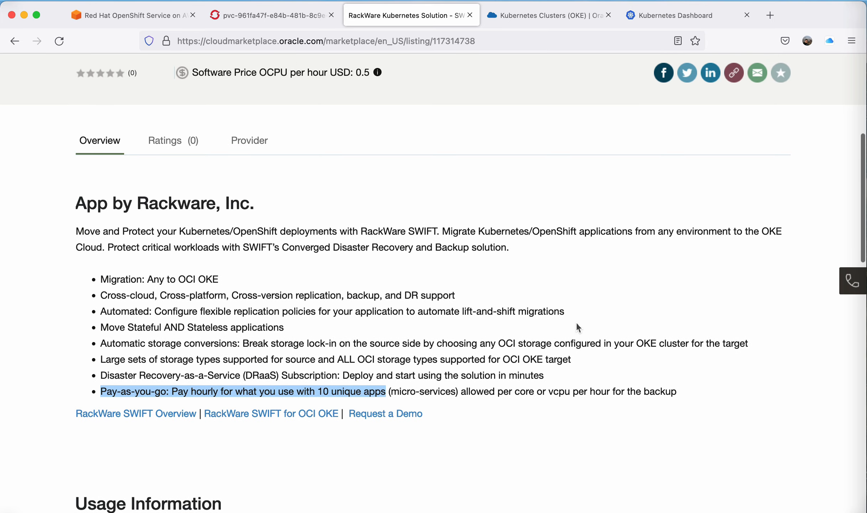
scroll(577, 325, up, 6)
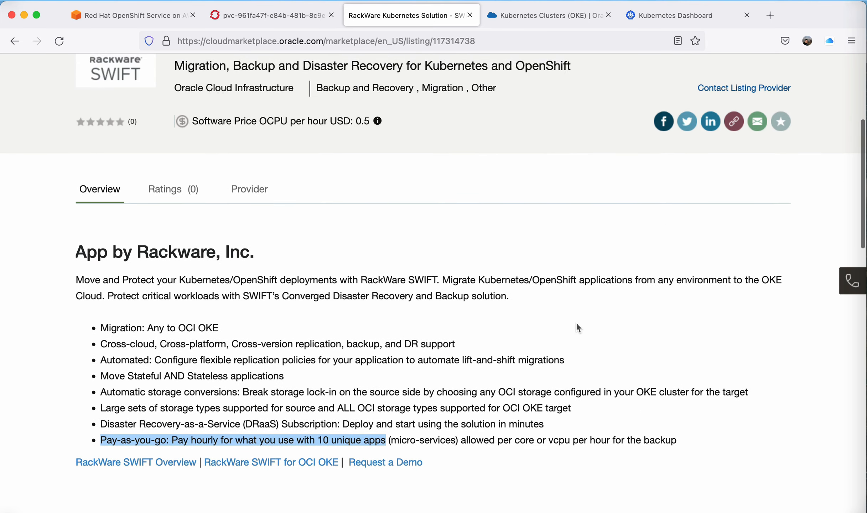
scroll(577, 327, up, 1)
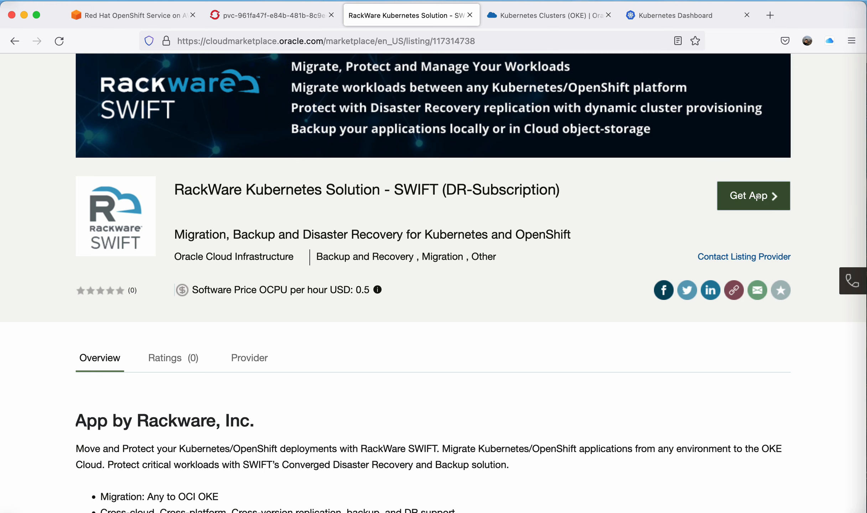
Get the app, choosing the Commercial Market, and sign in to the OCI console.
click(758, 197)
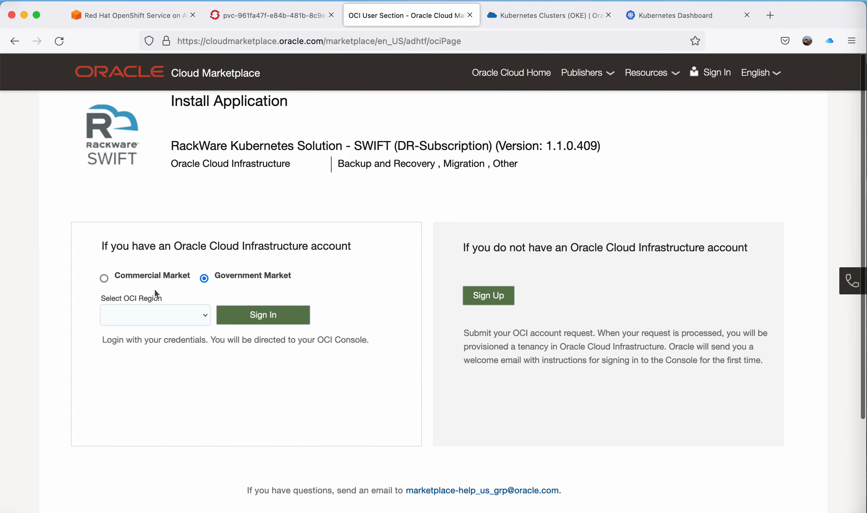
click(104, 278)
click(121, 305)
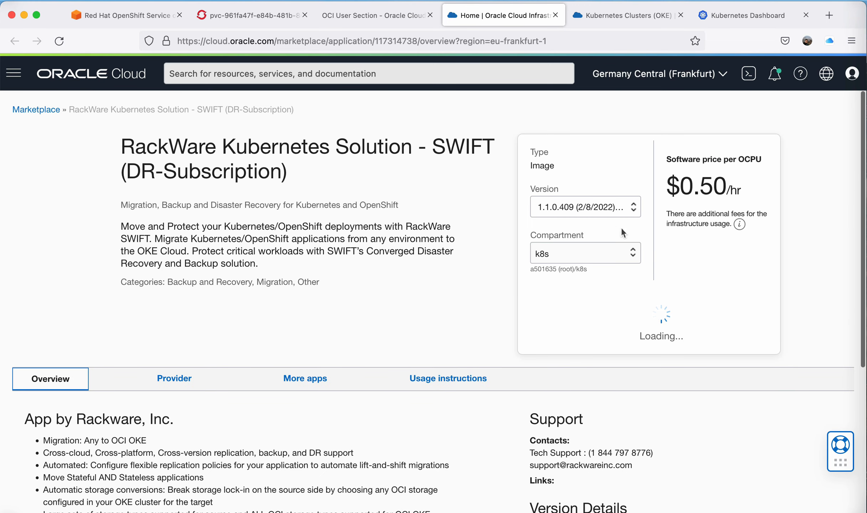
Launch an instance from the RackWare SWIFT listing in the k8s compartment.
scroll(567, 328, down, 1)
scroll(566, 329, down, 1)
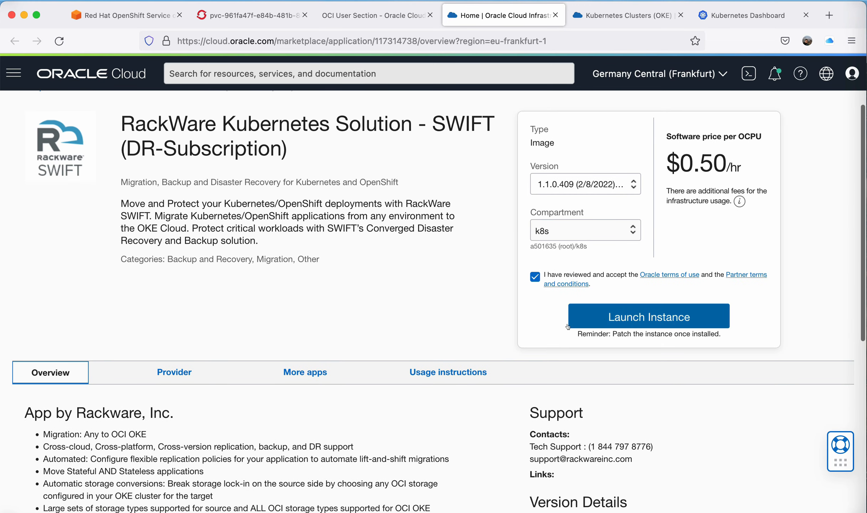
click(606, 320)
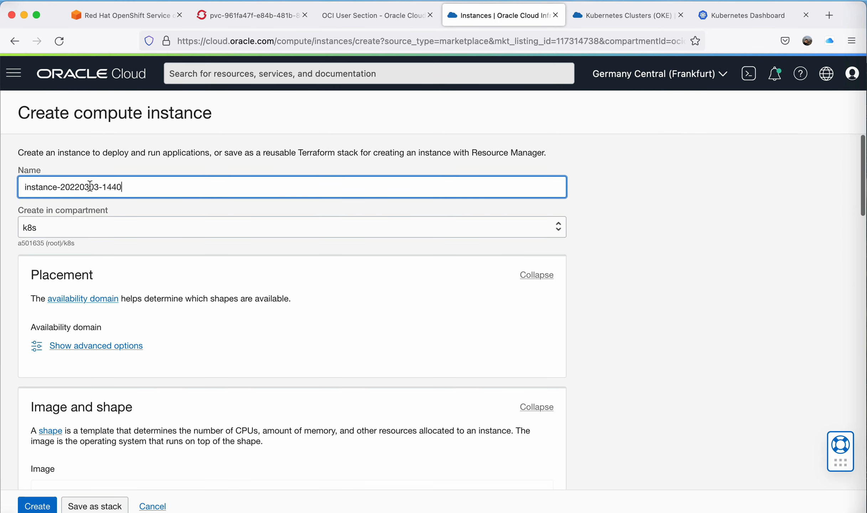
text(swift-dra)
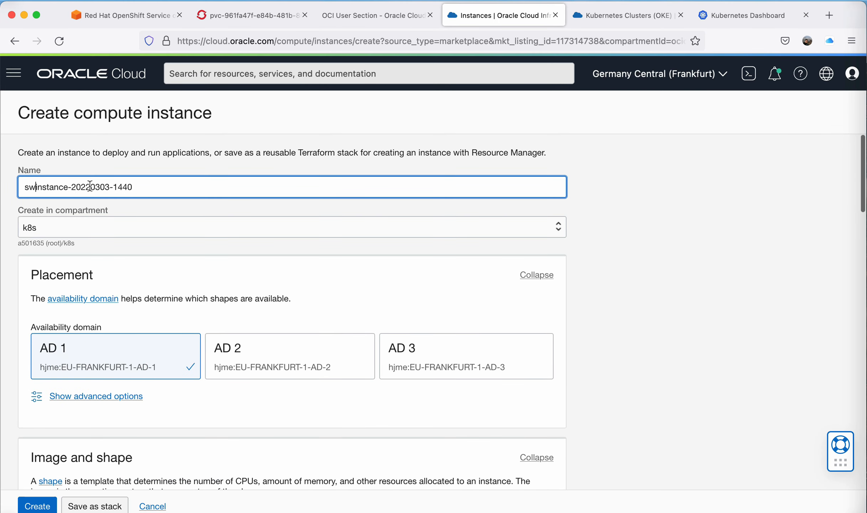
text(as-)
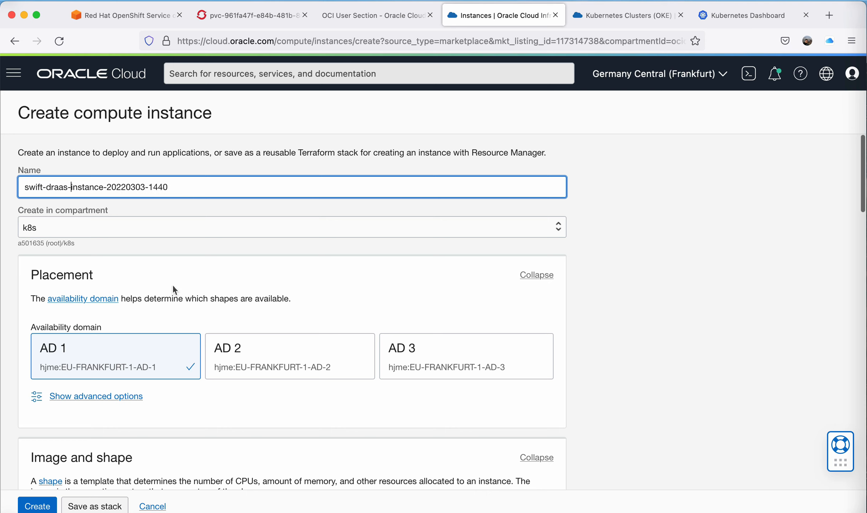
Change the instance shape to Intel VM.Optimized3.Flex with 2 OCPUs and 32 GB memory.
scroll(173, 285, down, 7)
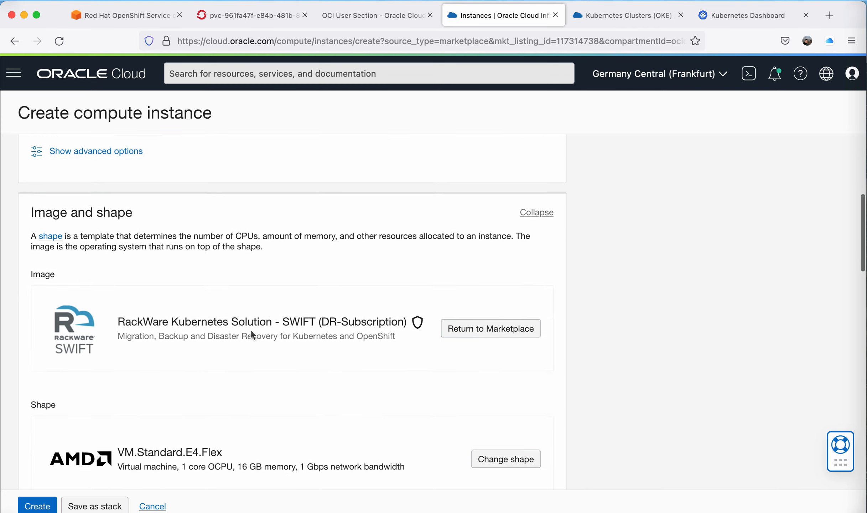
scroll(251, 334, down, 4)
click(506, 319)
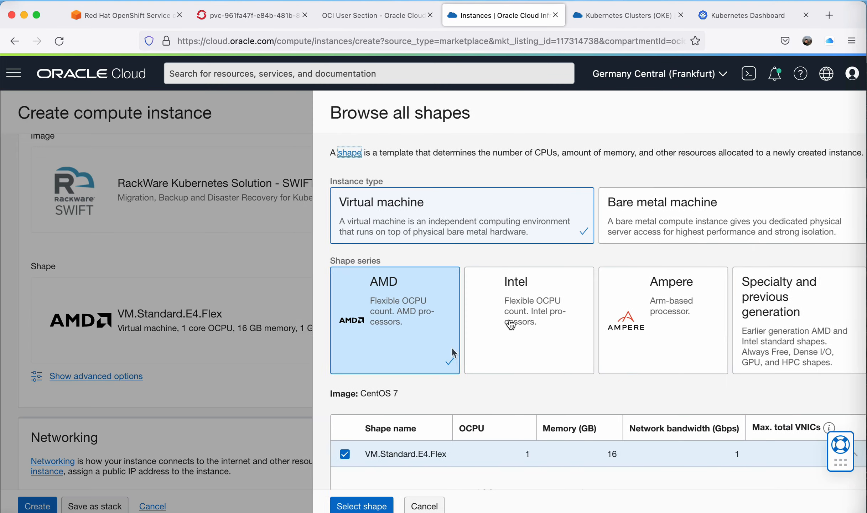
click(528, 344)
scroll(531, 342, down, 2)
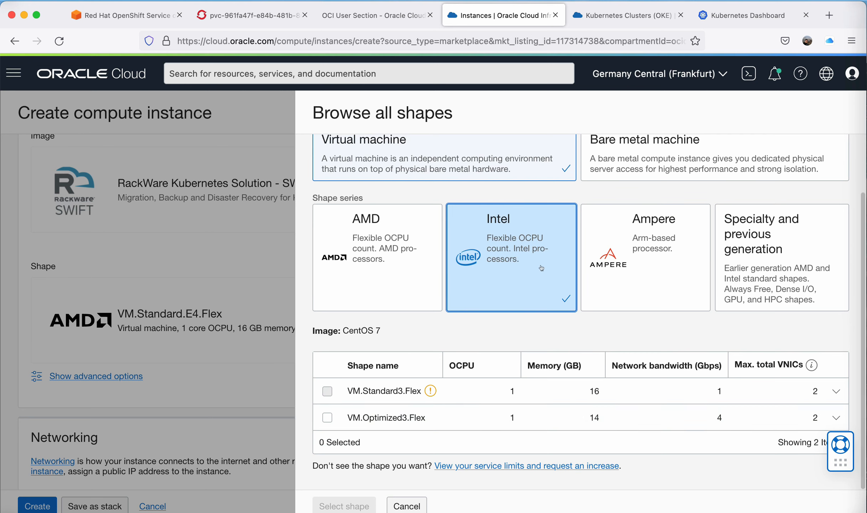
click(326, 418)
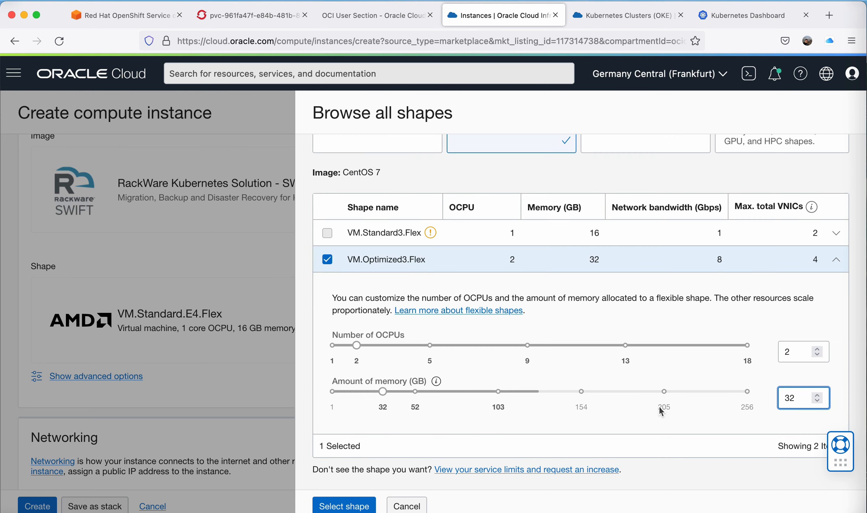
click(330, 506)
Upload the public key file ssh-key.pub as the instance's SSH key.
scroll(347, 394, down, 5)
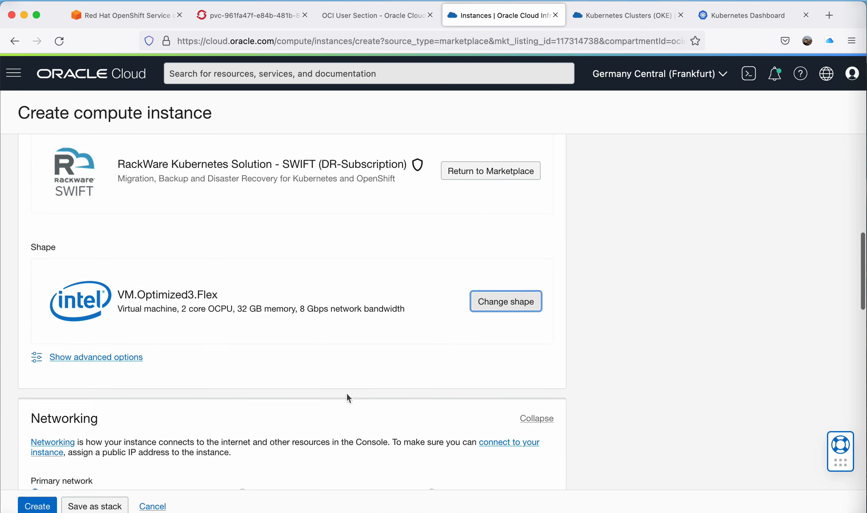
scroll(346, 393, down, 6)
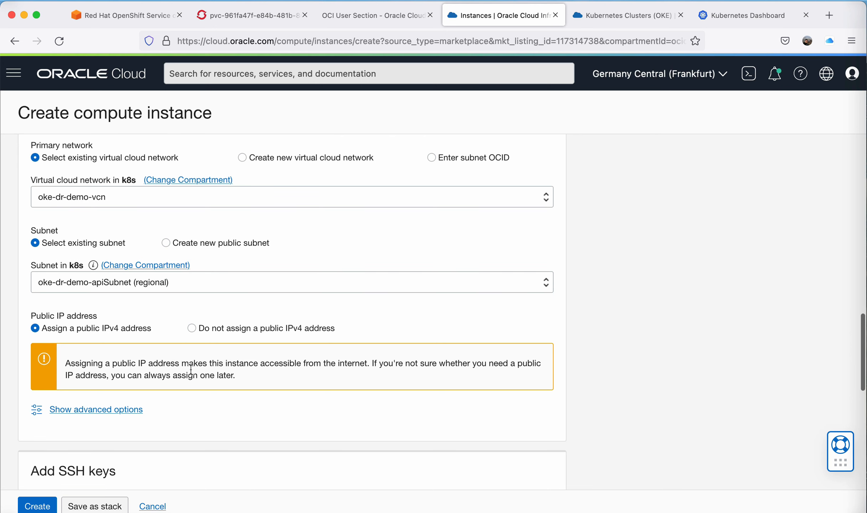
scroll(190, 369, down, 5)
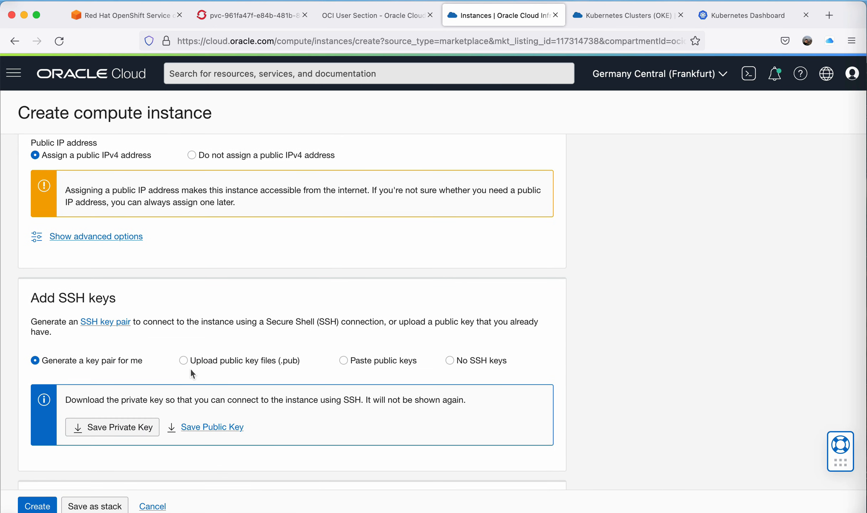
click(182, 359)
key(Tab)
key(Return)
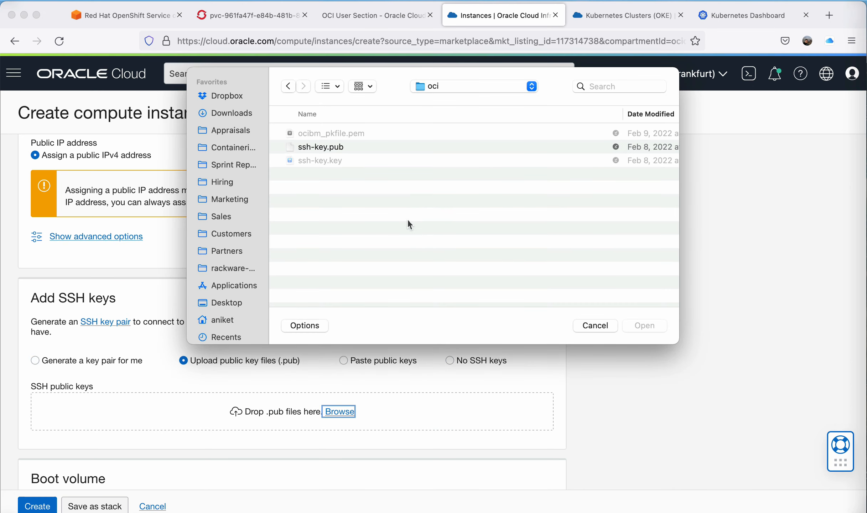
double_click(333, 147)
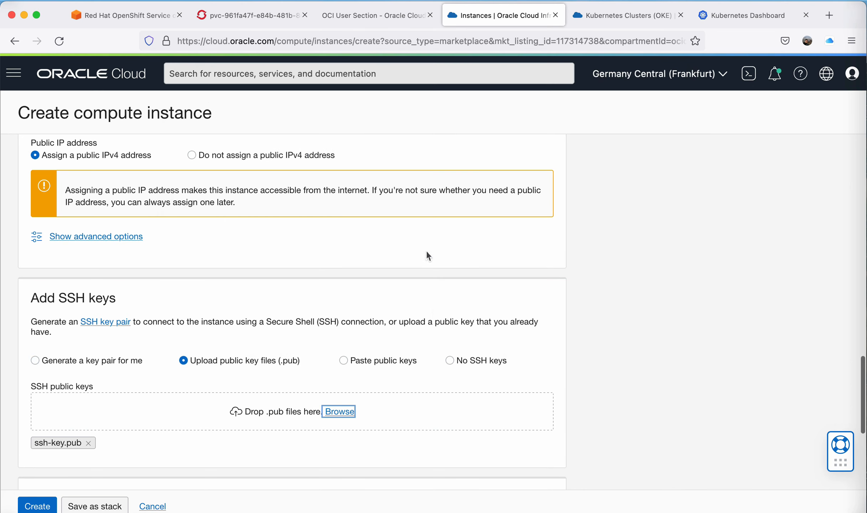
Create the compute instance.
scroll(175, 417, down, 6)
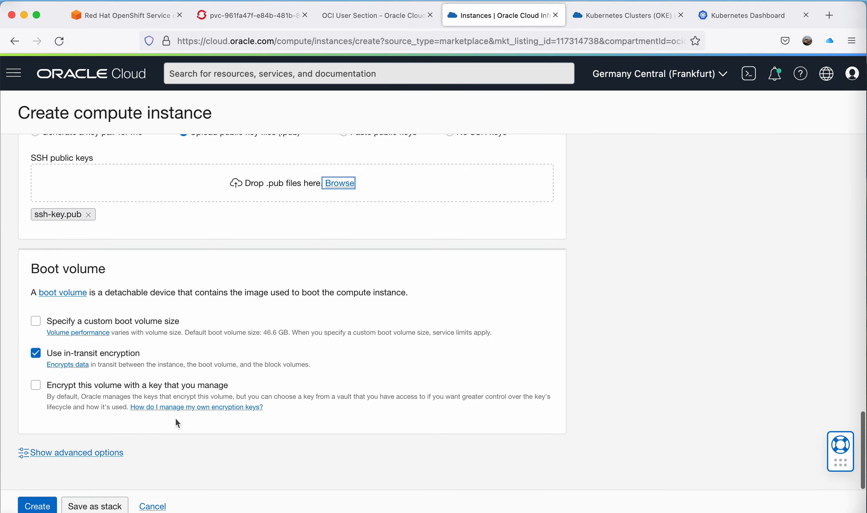
click(44, 504)
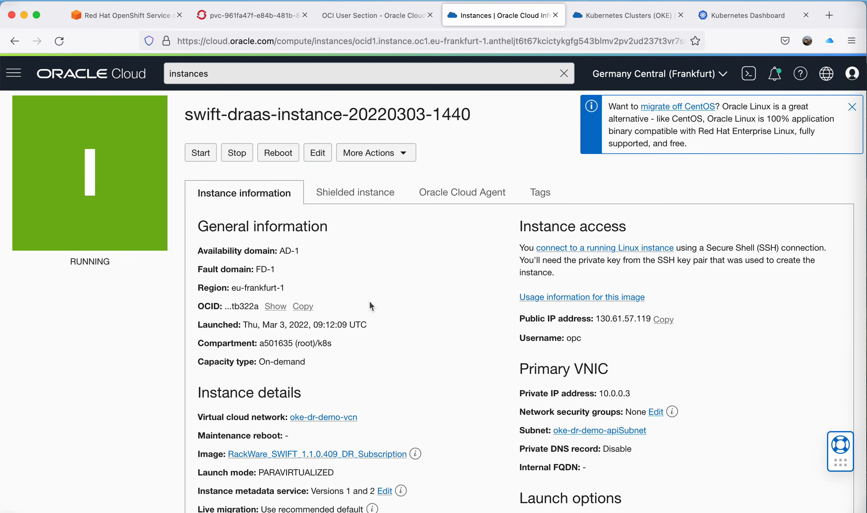
Review the new instance's general information, instance details and shape configuration.
scroll(369, 302, down, 2)
scroll(369, 302, up, 3)
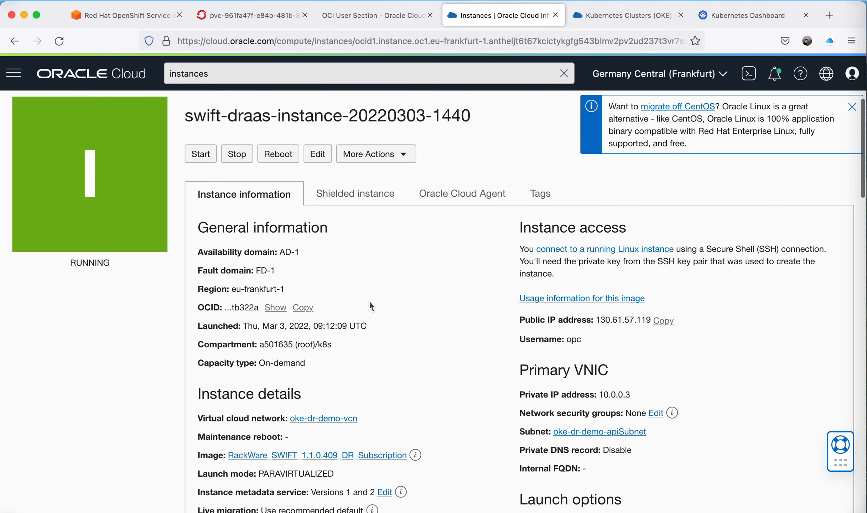
scroll(369, 304, down, 1)
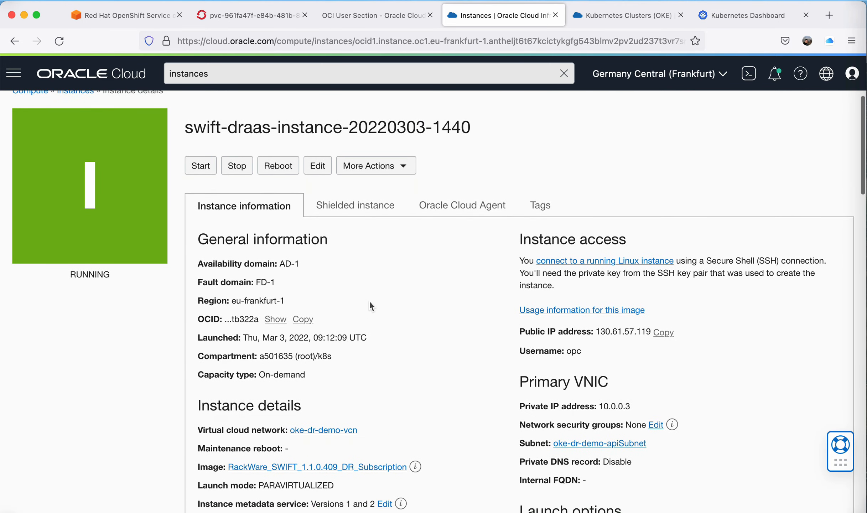
scroll(370, 302, down, 5)
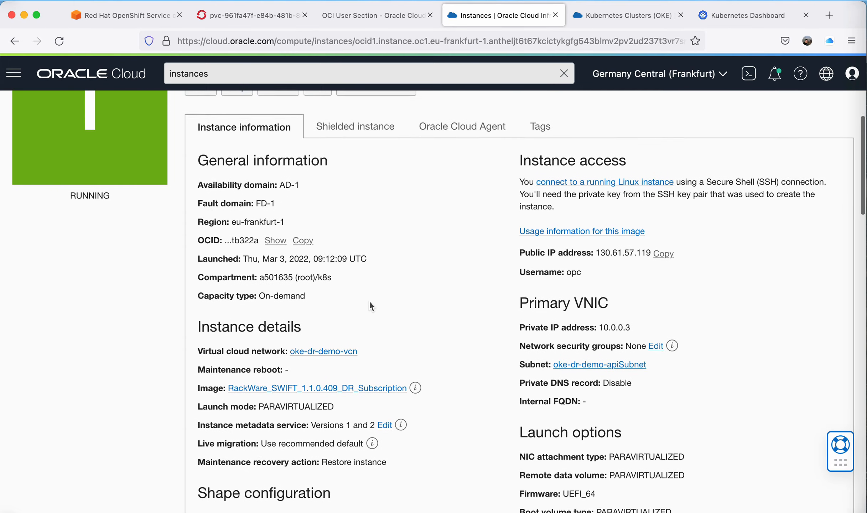
scroll(369, 303, down, 10)
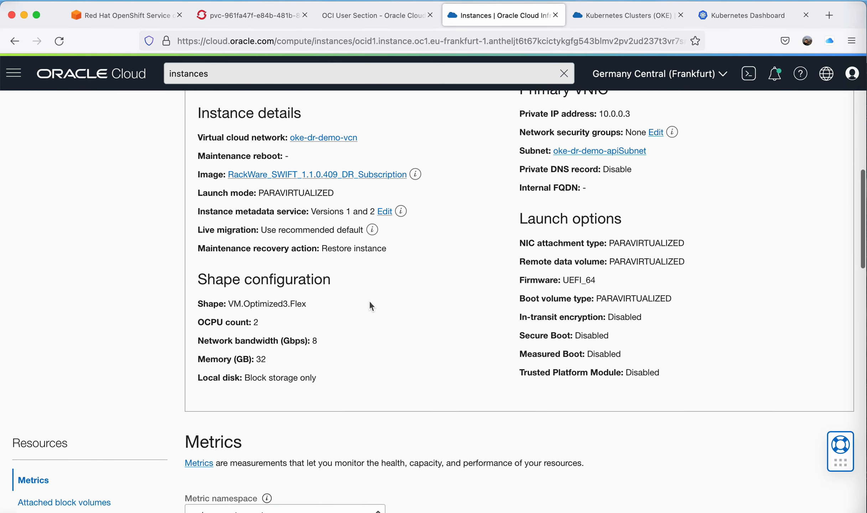
scroll(369, 303, down, 5)
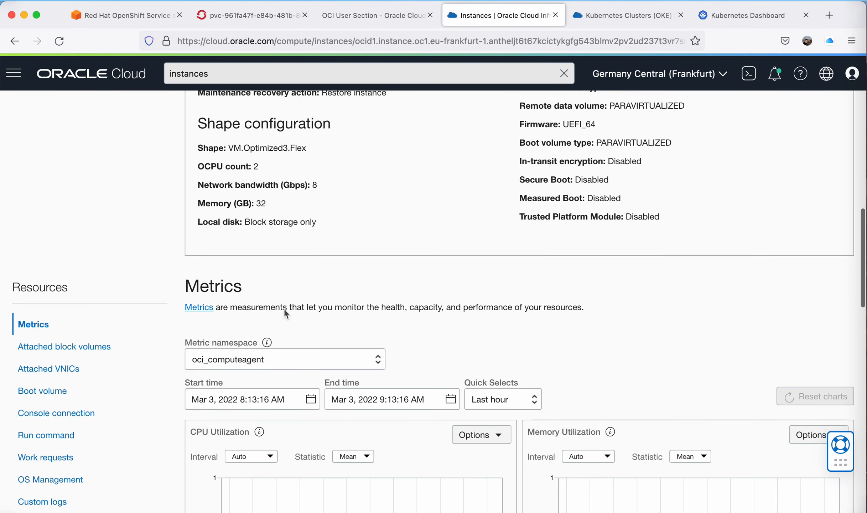
Attach the SWIFT-Backups block volume to the instance using a paravirtualized attachment.
click(92, 348)
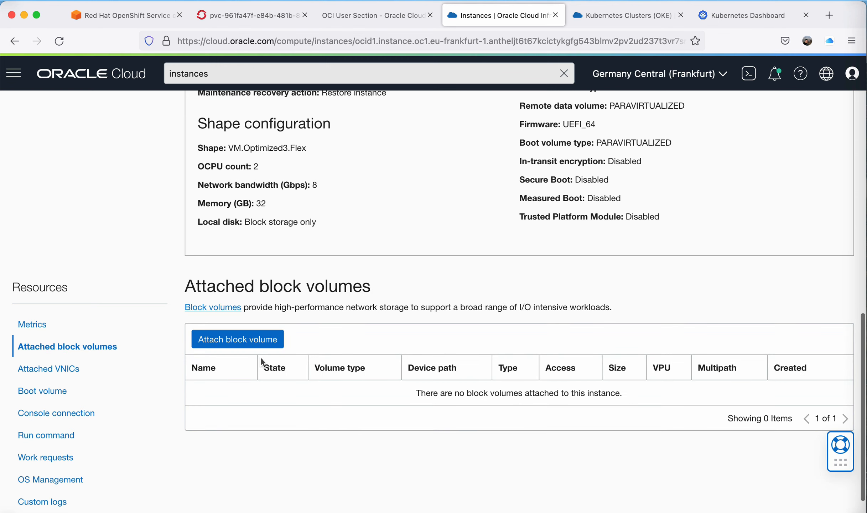
click(257, 340)
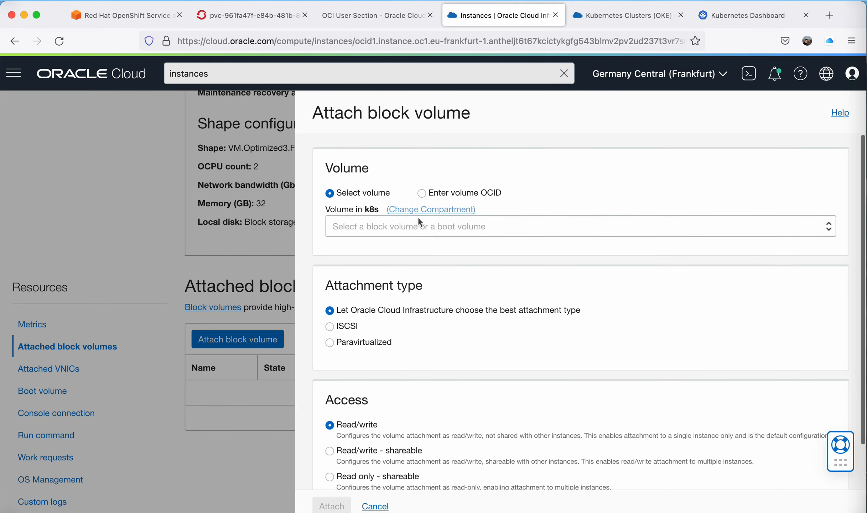
click(411, 229)
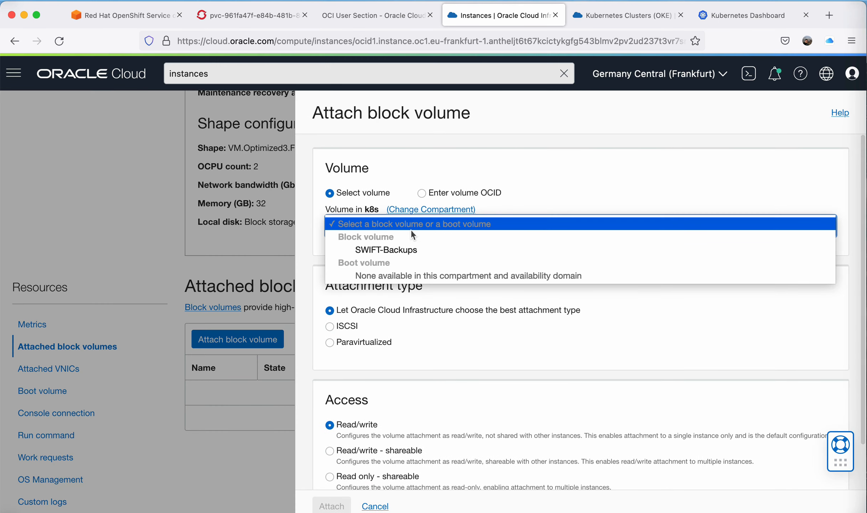
click(410, 248)
scroll(408, 331, down, 5)
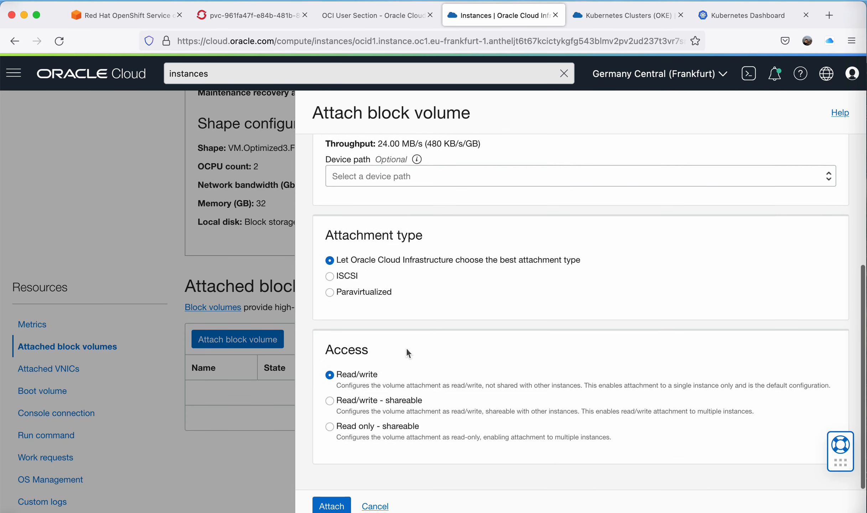
click(329, 296)
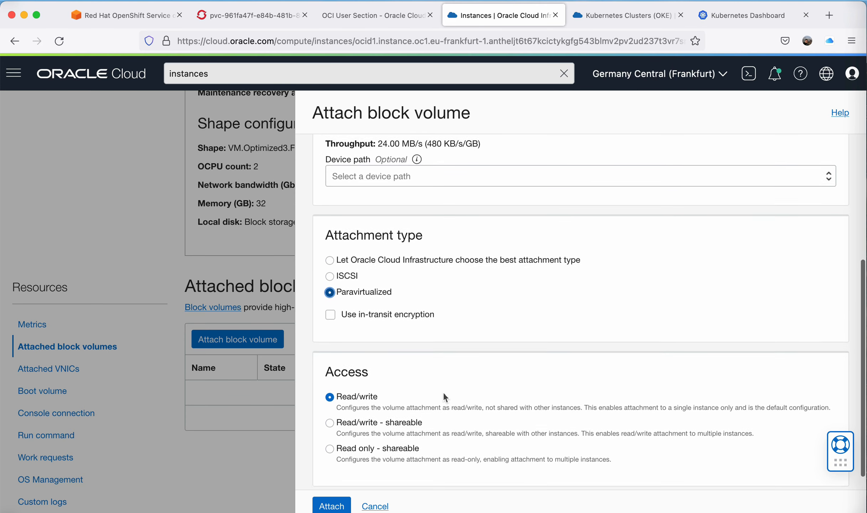
scroll(445, 398, down, 1)
click(331, 505)
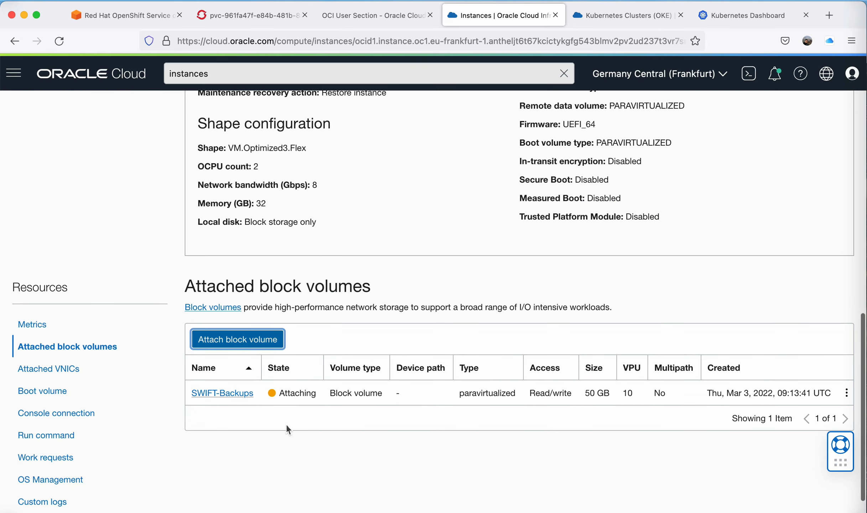
scroll(286, 425, up, 1)
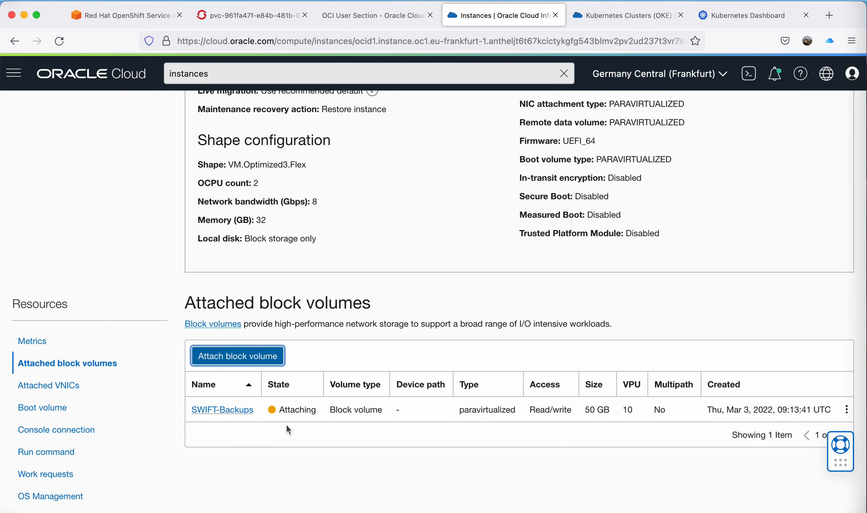
Check the attachment state of the SWIFT-Backups volume and the instance details on the instance page.
scroll(286, 424, up, 5)
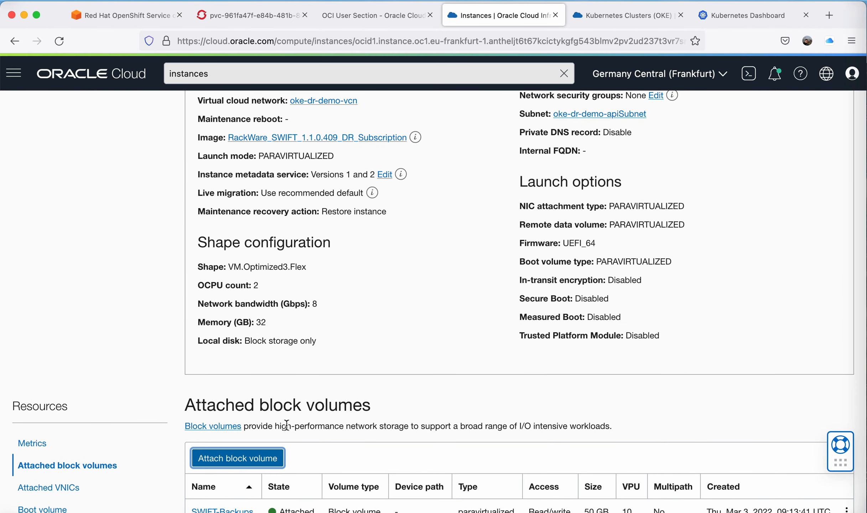
scroll(389, 381, down, 1)
scroll(388, 380, up, 10)
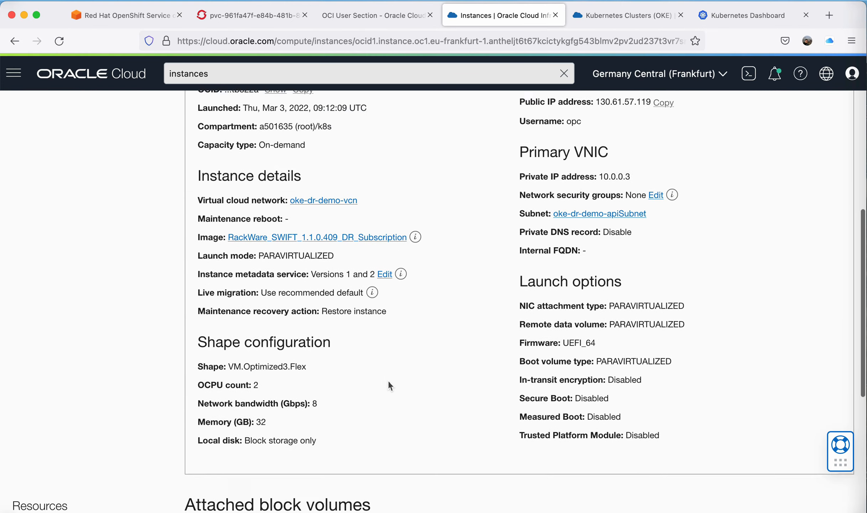
scroll(388, 380, up, 7)
scroll(388, 380, down, 8)
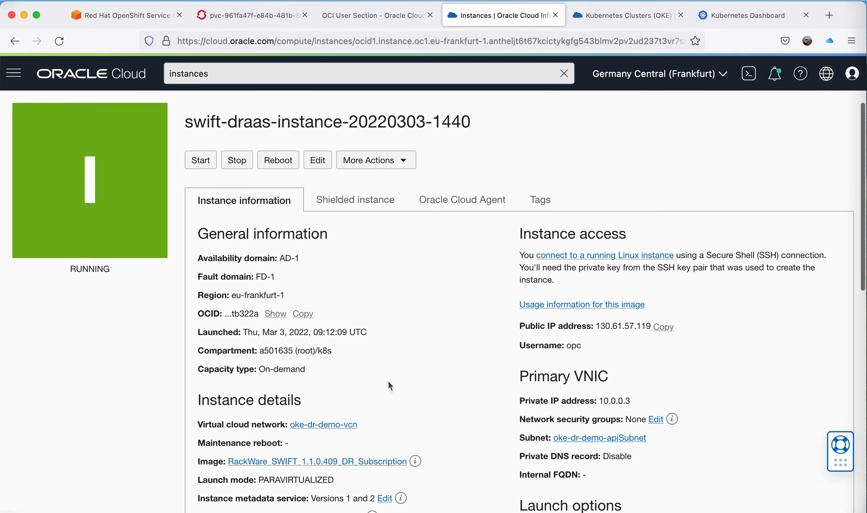
scroll(388, 381, down, 15)
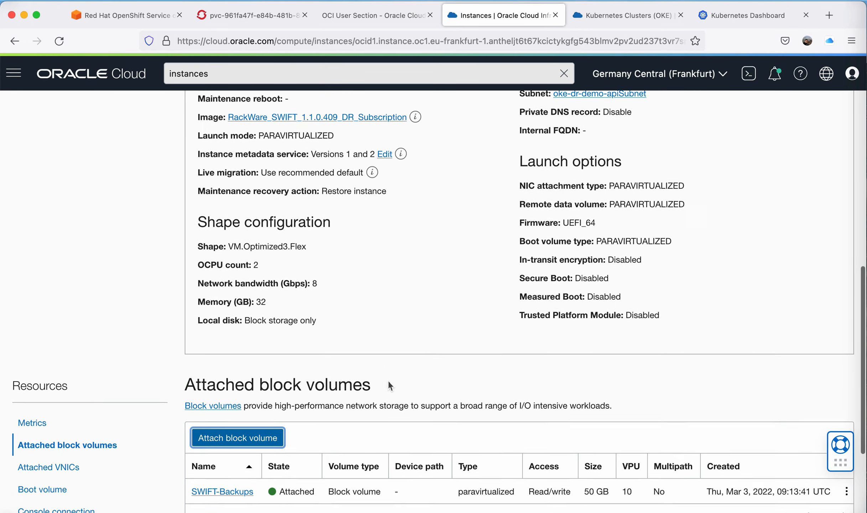
scroll(389, 380, up, 16)
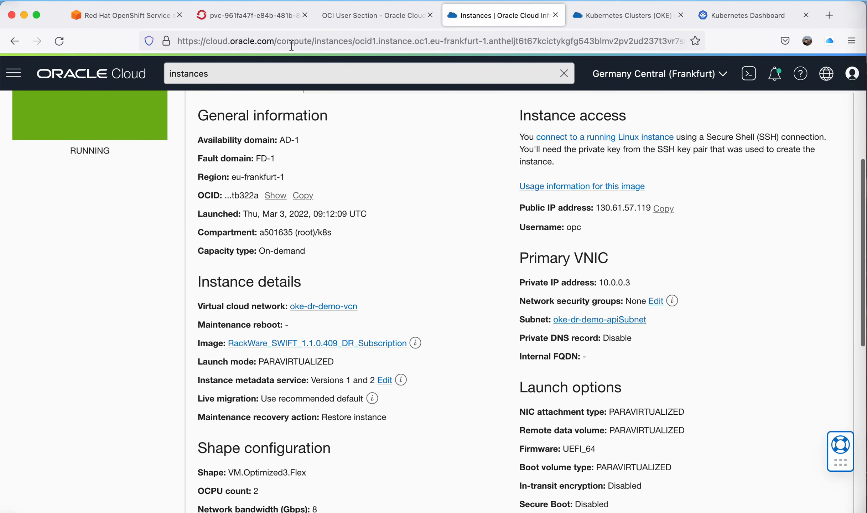
Open the marketplace listing's guide on connecting to the SWIFT dashboard and initial configuration.
click(273, 15)
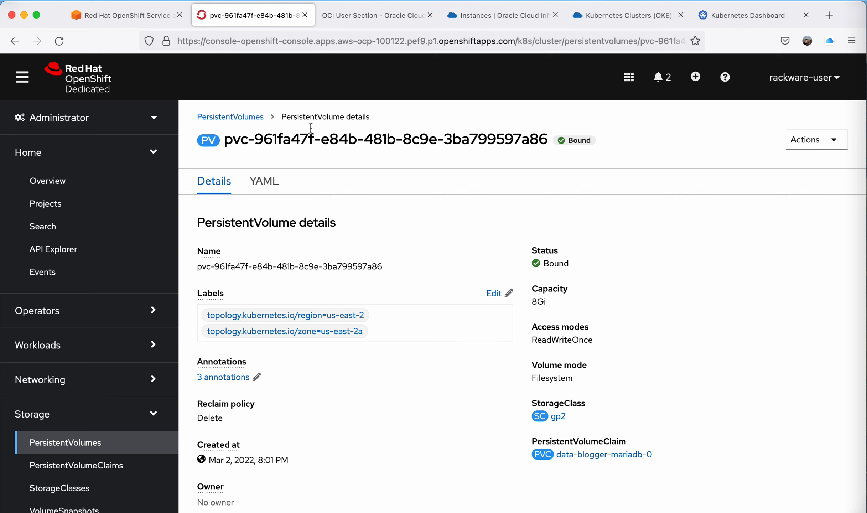
click(379, 21)
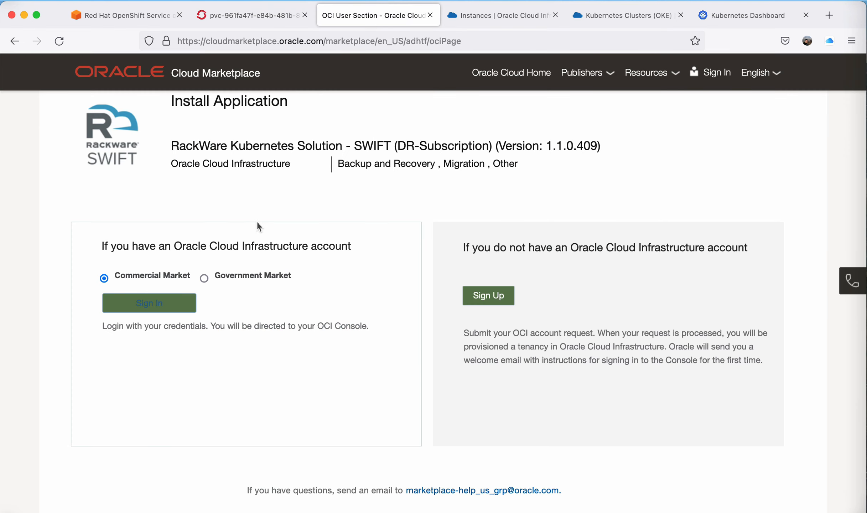
key(super+Left)
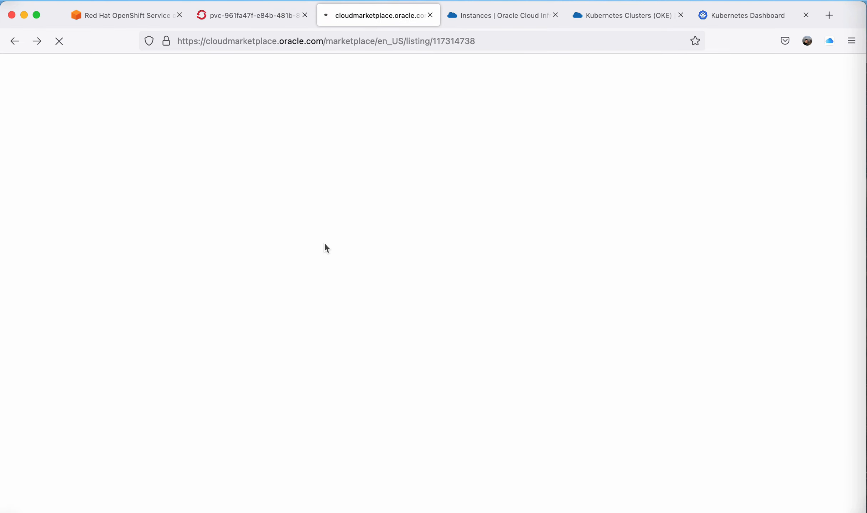
scroll(354, 284, down, 10)
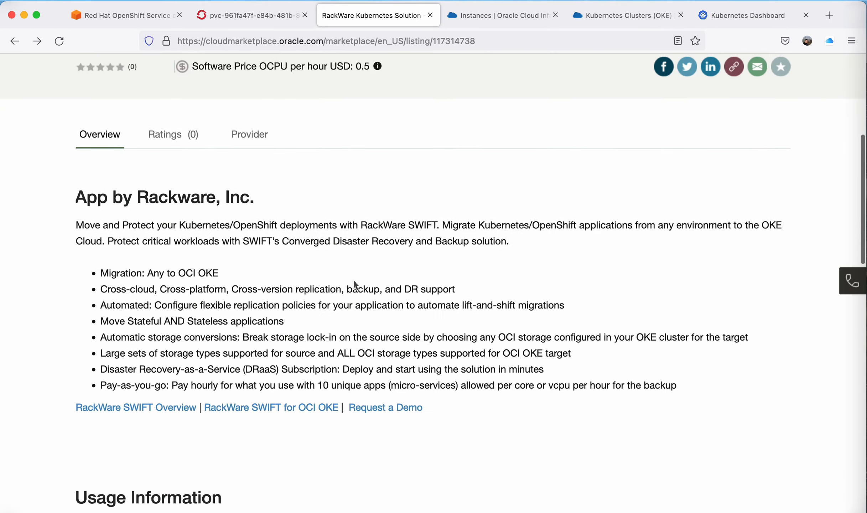
scroll(354, 280, down, 7)
scroll(246, 355, down, 1)
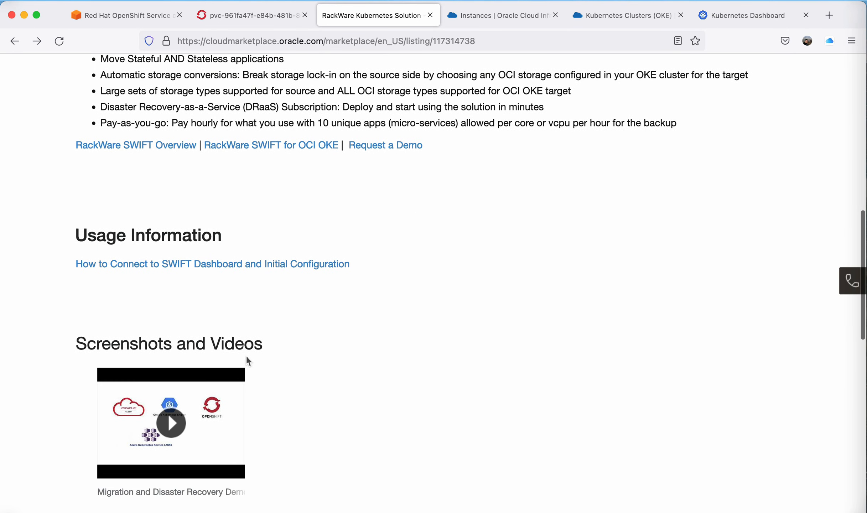
click(200, 266)
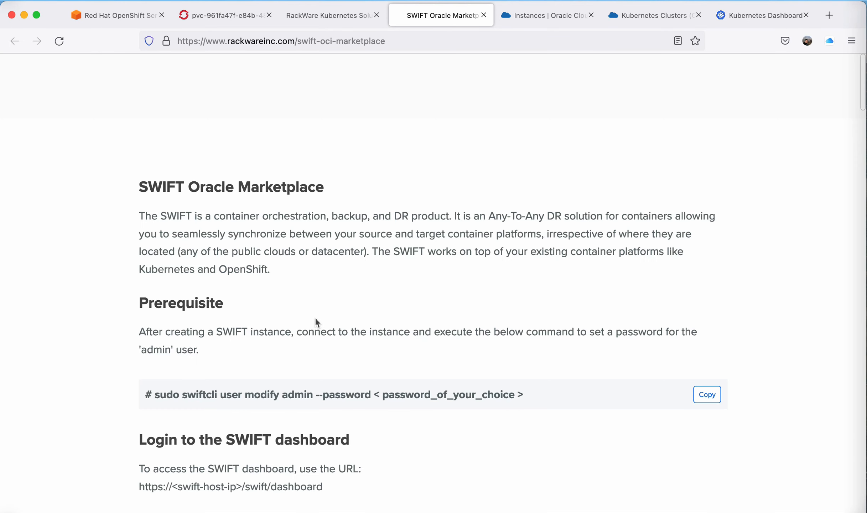
Read the guide's prerequisite command for setting the admin password and its dashboard login instructions.
scroll(316, 319, down, 3)
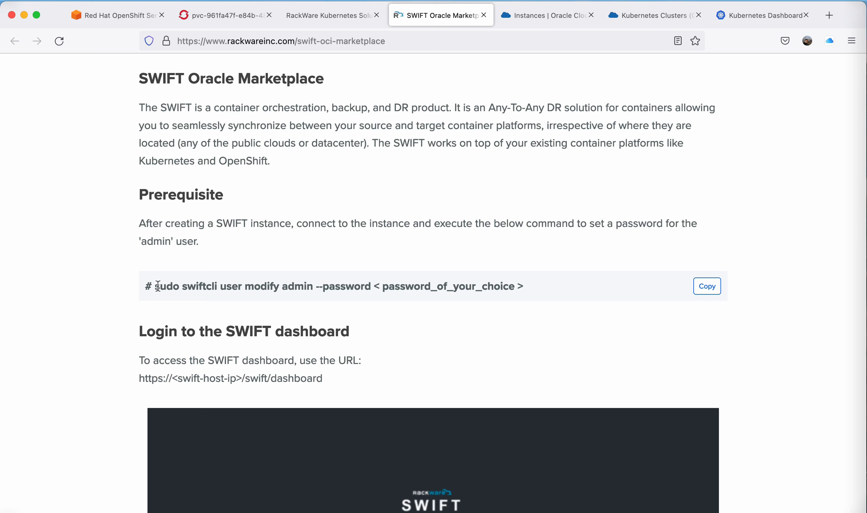
drag(159, 287, 493, 290)
click(527, 313)
scroll(526, 313, down, 4)
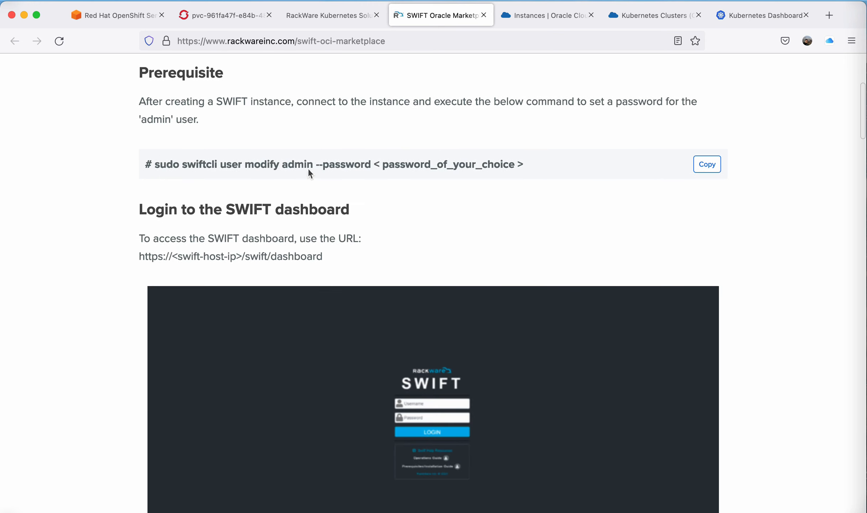
double_click(309, 168)
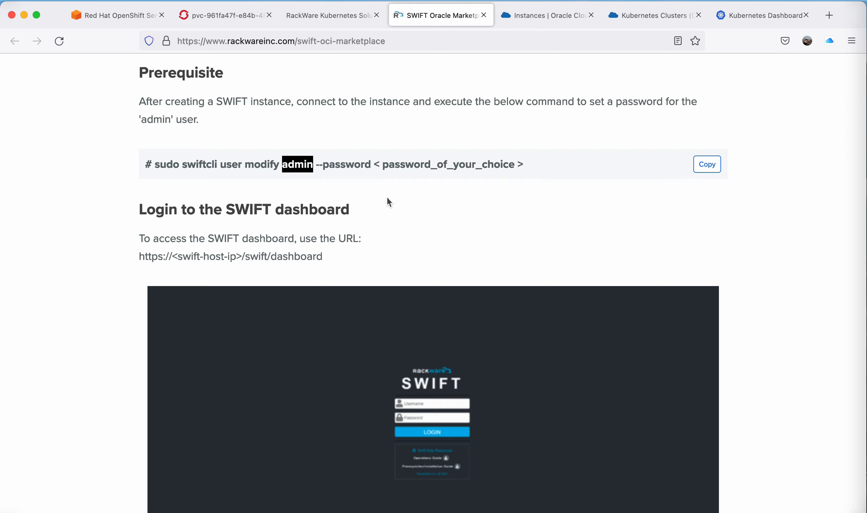
scroll(387, 205, down, 1)
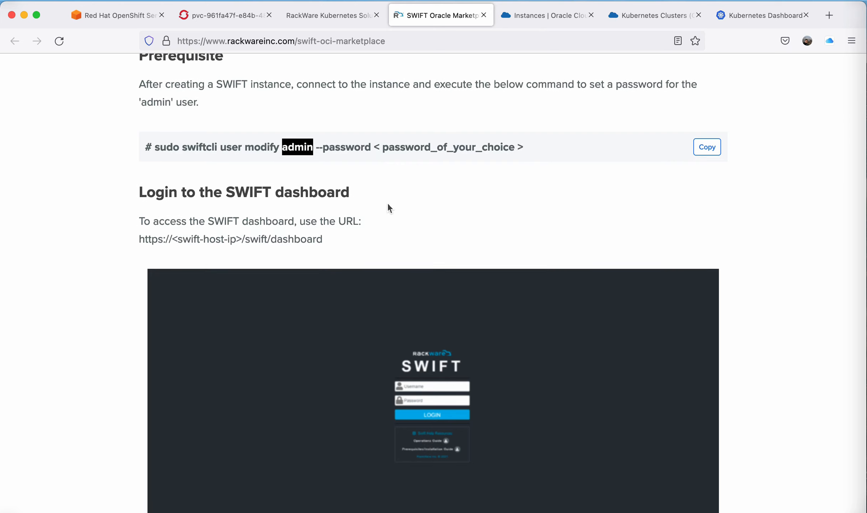
scroll(389, 205, down, 10)
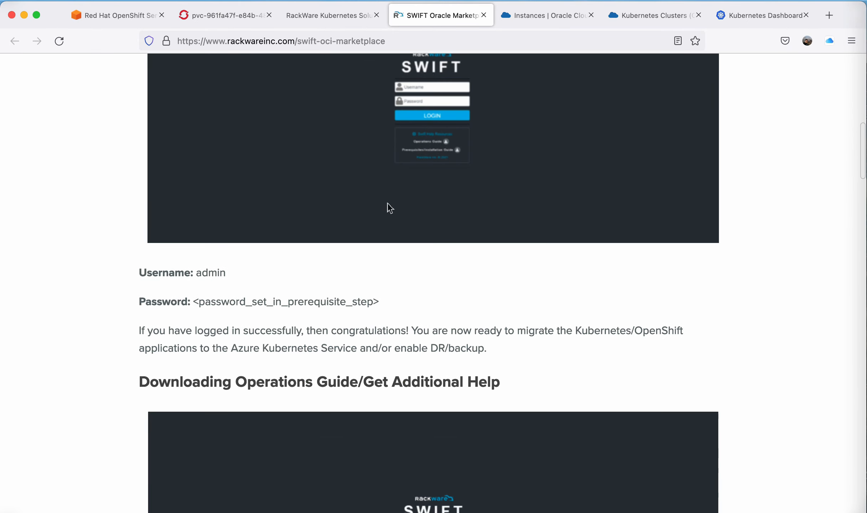
scroll(388, 203, down, 19)
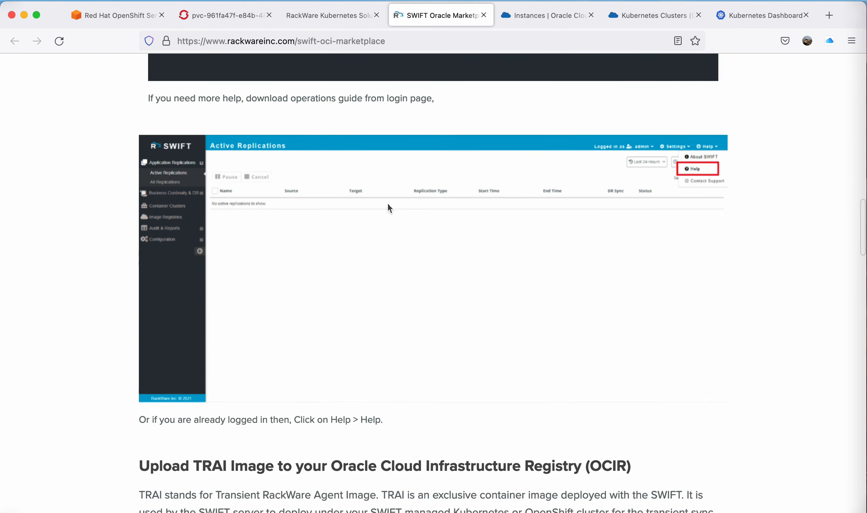
Read the guide's instructions for uploading the TRAI image to the Oracle Cloud Infrastructure Registry.
scroll(388, 203, down, 13)
scroll(427, 447, down, 1)
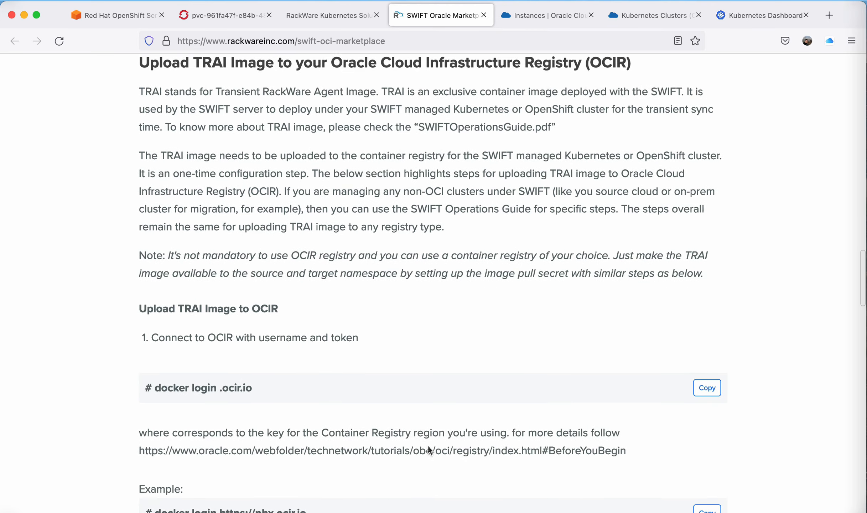
scroll(429, 450, down, 3)
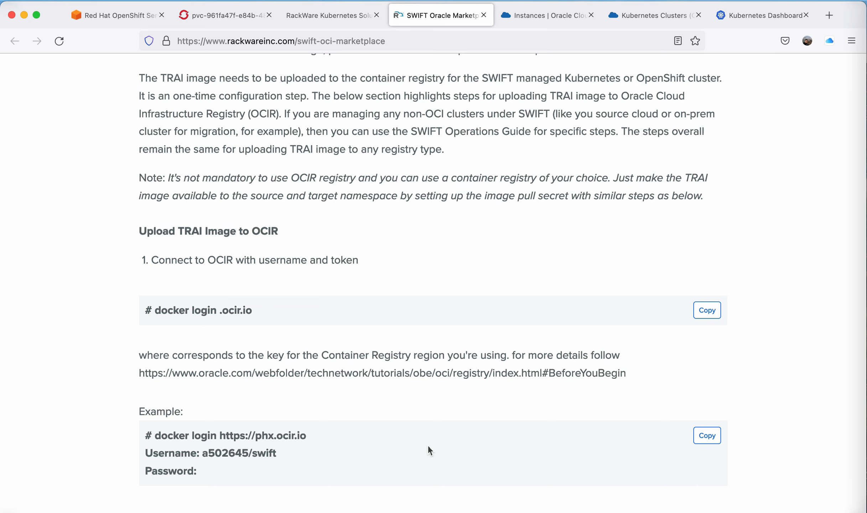
scroll(427, 446, down, 3)
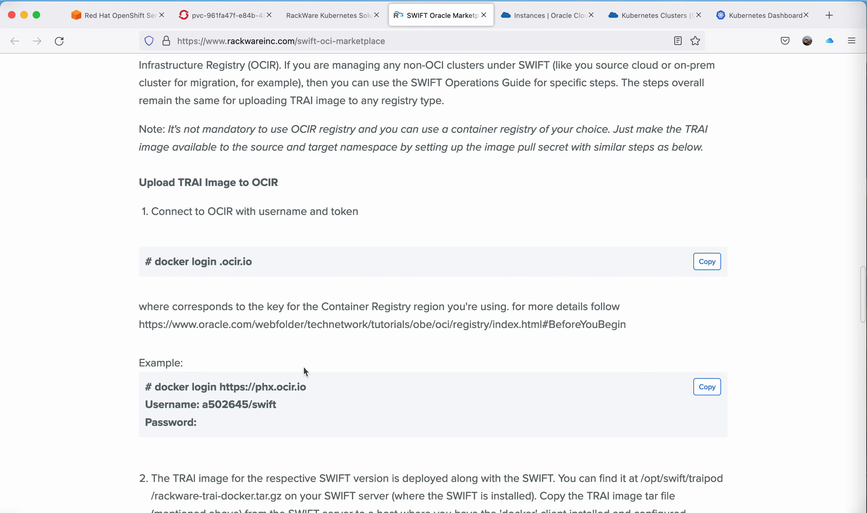
scroll(428, 327, down, 10)
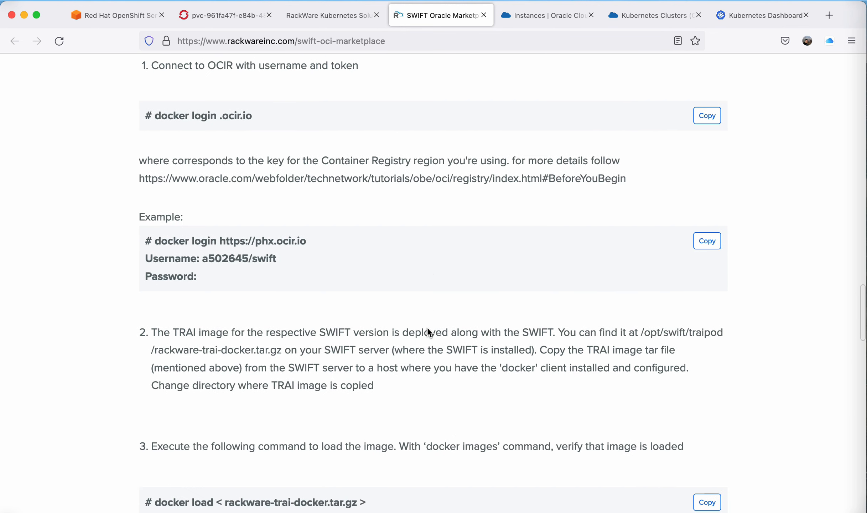
scroll(428, 331, down, 5)
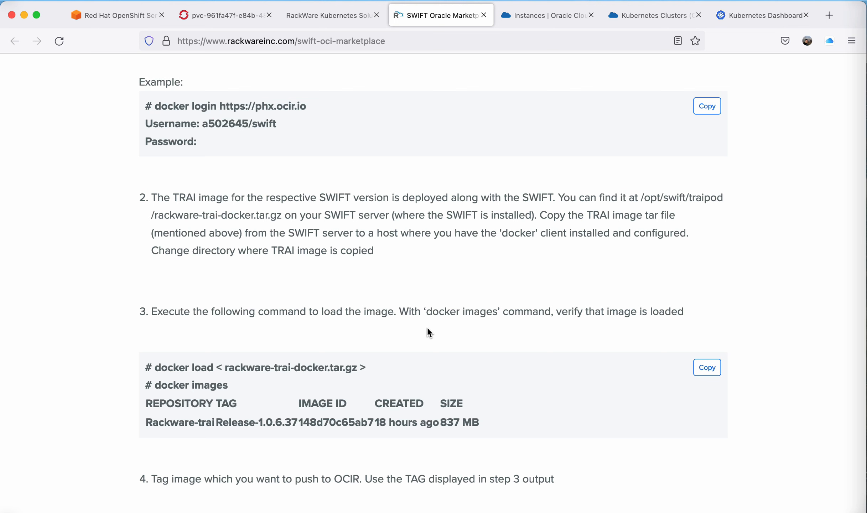
scroll(428, 327, down, 5)
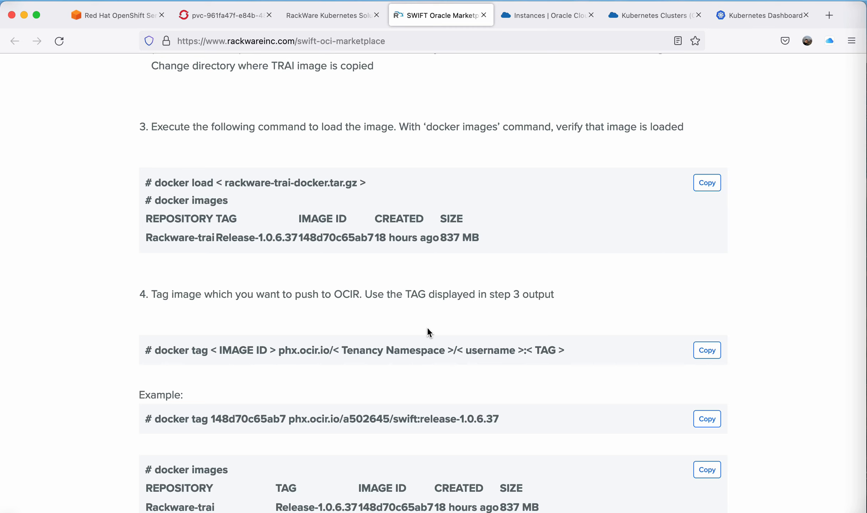
scroll(427, 332, down, 3)
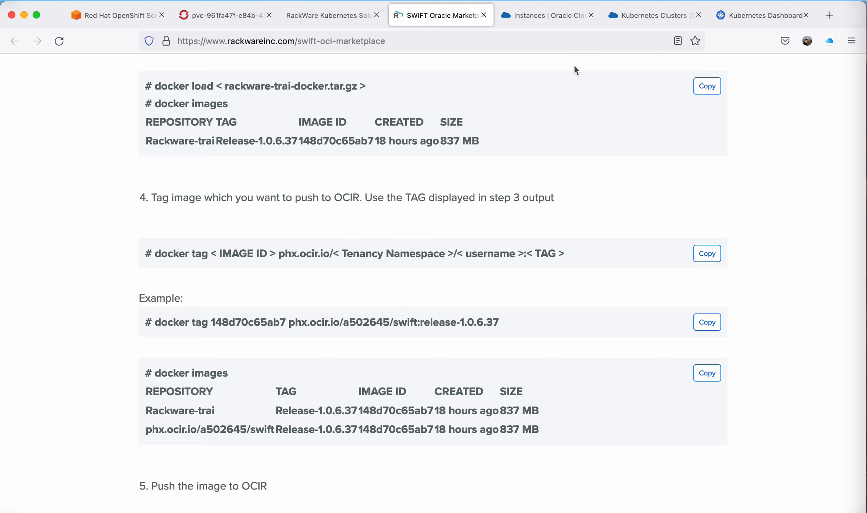
Review the guide's docker tag and push instructions for the TRAI image.
click(652, 14)
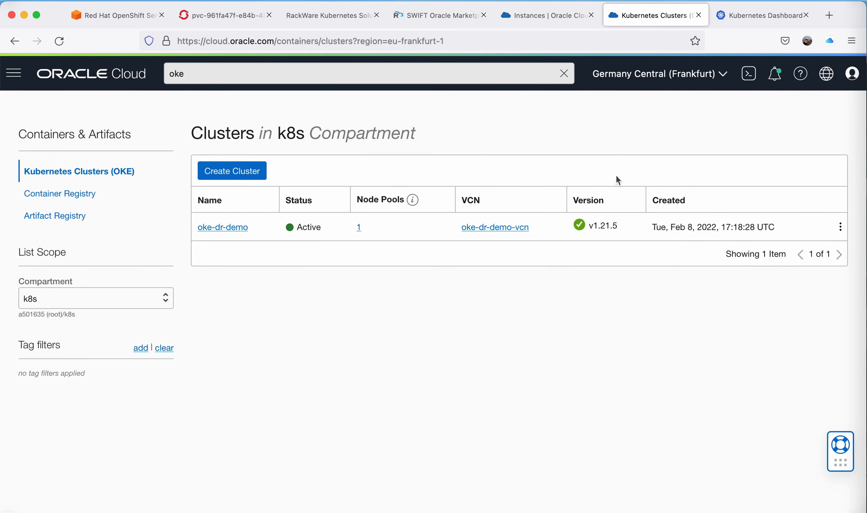
click(765, 16)
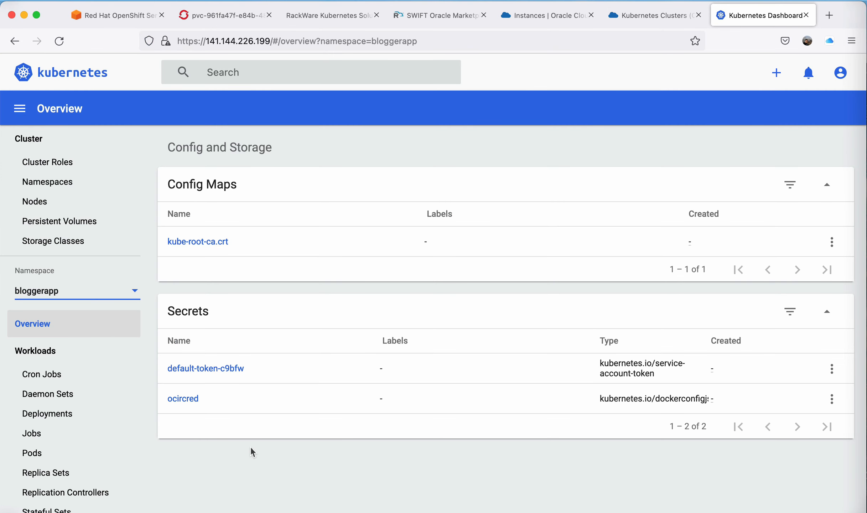
click(338, 14)
click(409, 18)
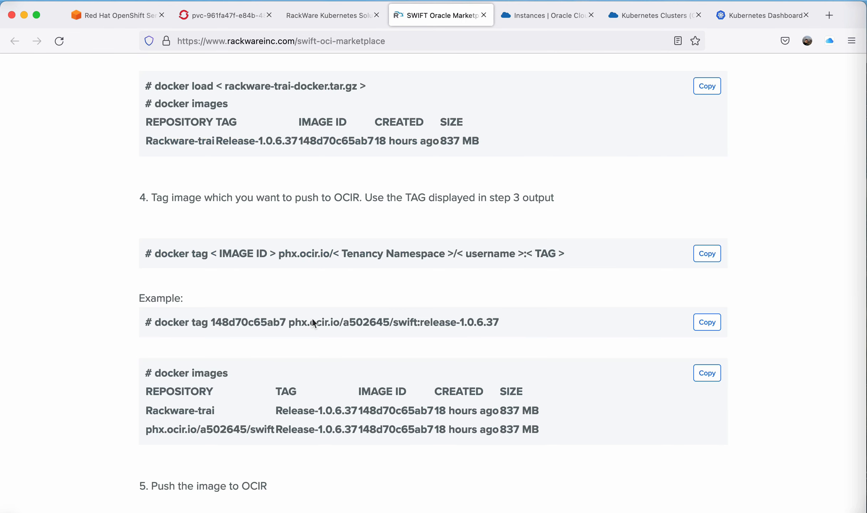
scroll(285, 390, down, 3)
scroll(286, 390, down, 1)
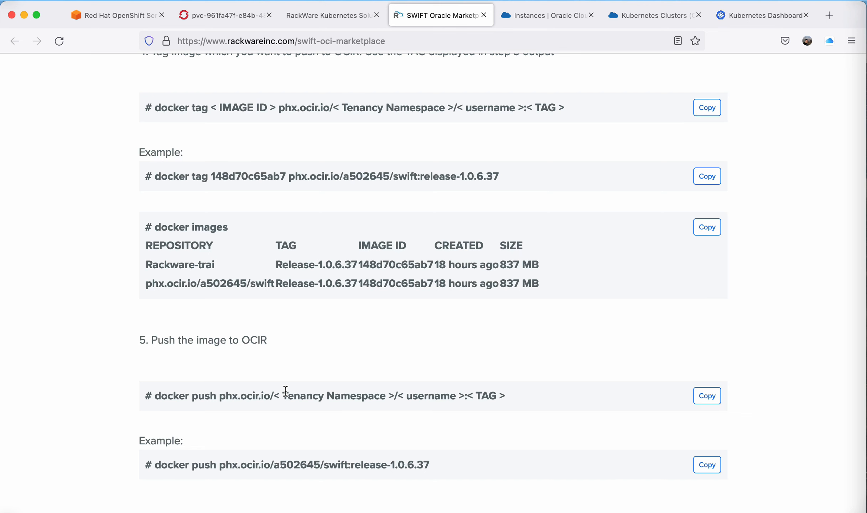
scroll(431, 321, up, 4)
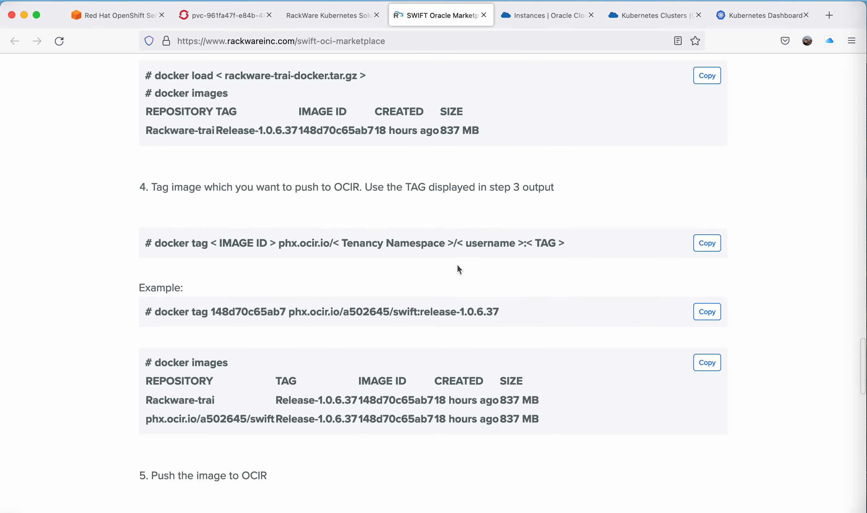
Copy the SWIFT instance's public IP address.
click(554, 19)
scroll(389, 309, up, 4)
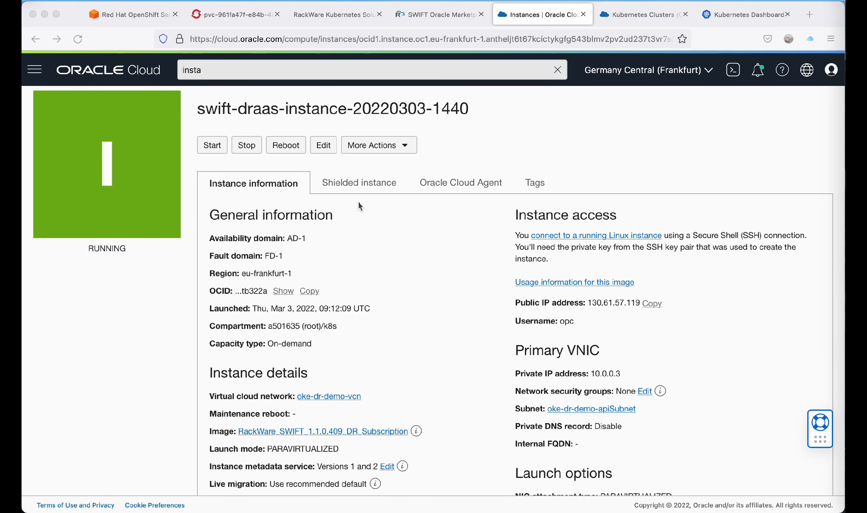
click(653, 302)
click(653, 302)
key(super+t)
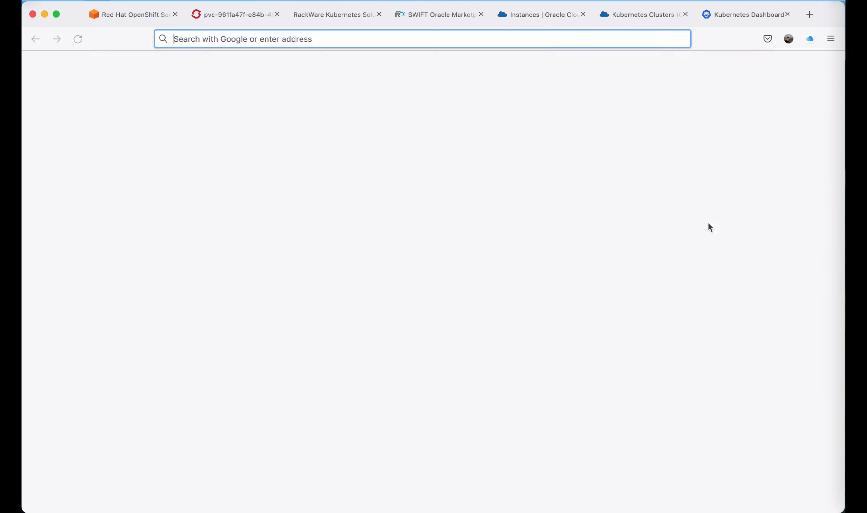
text(https://)
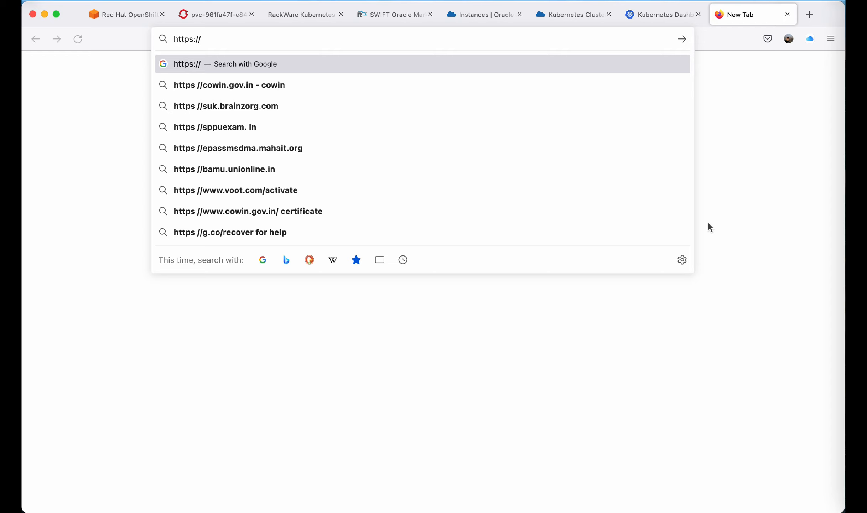
text(130.61.57.119)
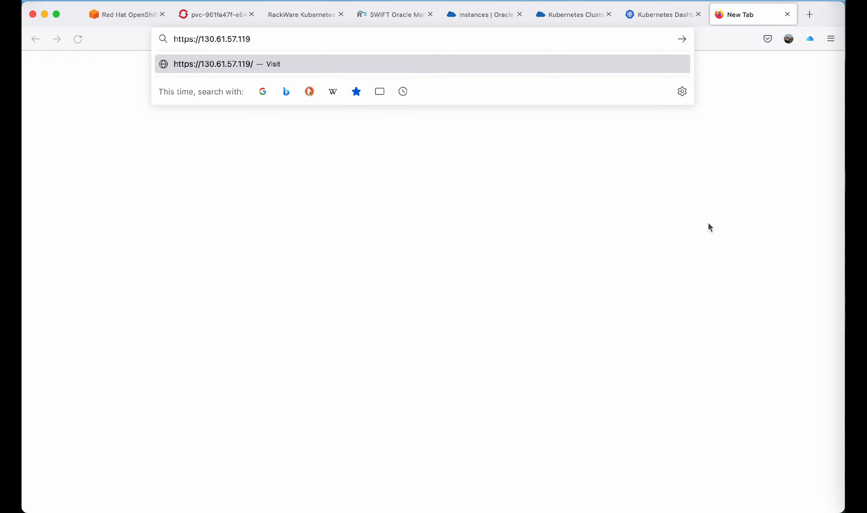
text(/swift/dashboard)
key(Return)
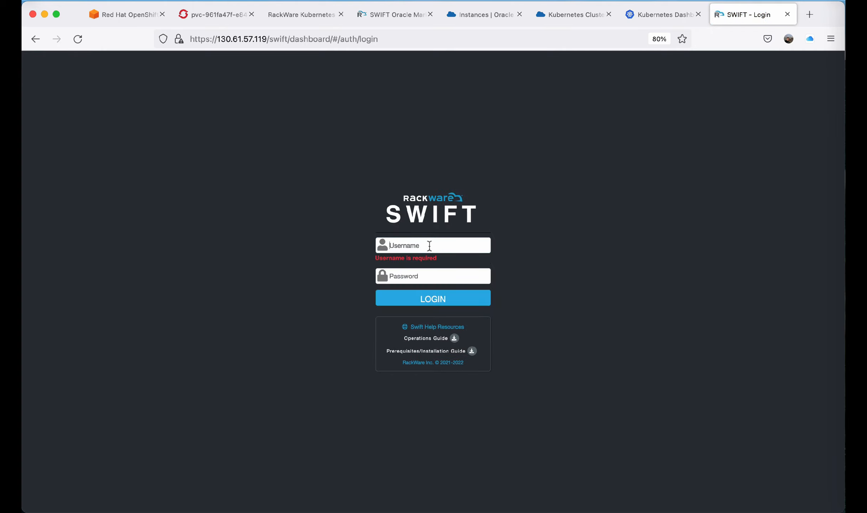
Sign in to the SWIFT dashboard as admin with the saved username and password.
click(431, 246)
click(426, 259)
click(427, 294)
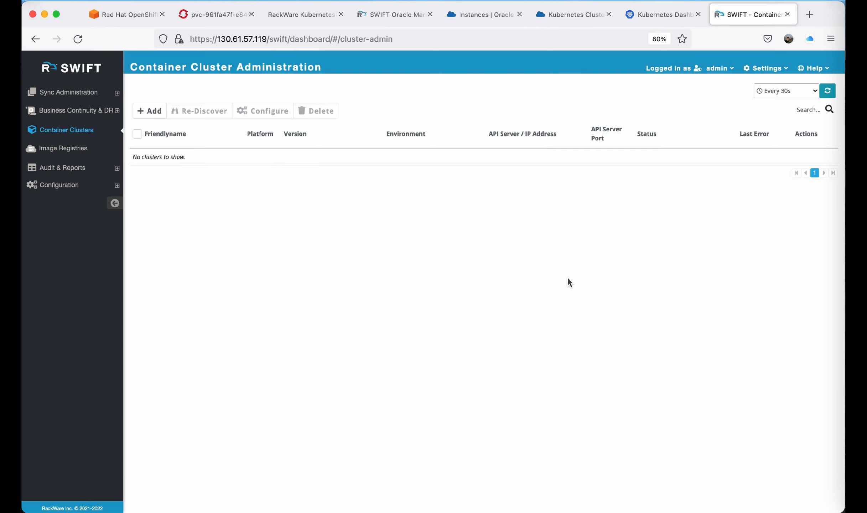
Review the SWIFT marketplace guide's prerequisite and dashboard login sections, then close the guide tab.
click(390, 14)
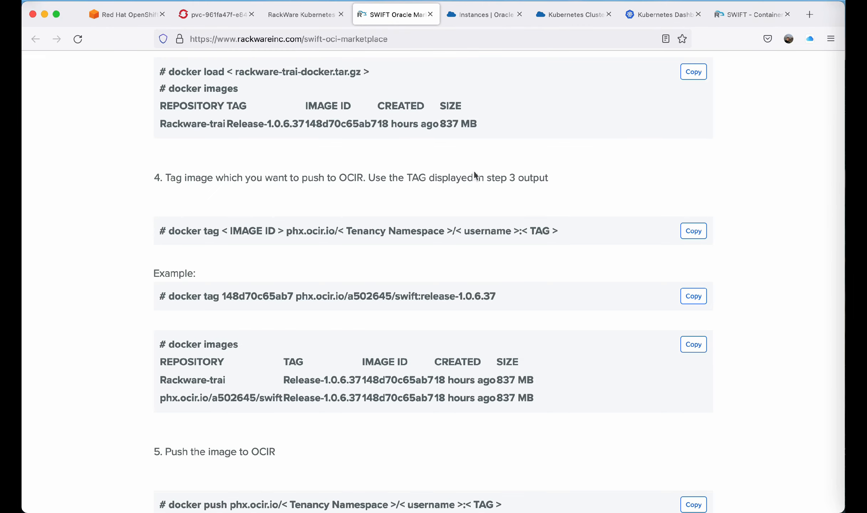
scroll(474, 171, up, 10)
scroll(473, 174, up, 7)
scroll(473, 173, down, 6)
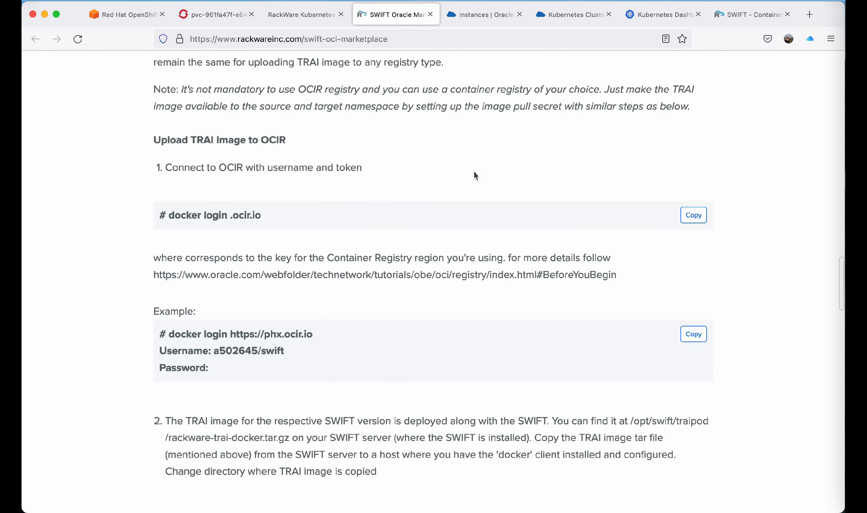
scroll(319, 277, up, 15)
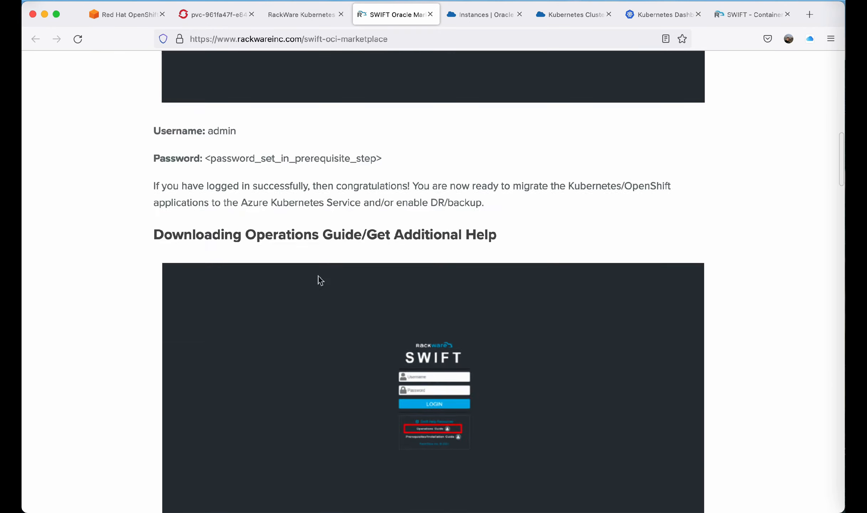
scroll(319, 276, up, 8)
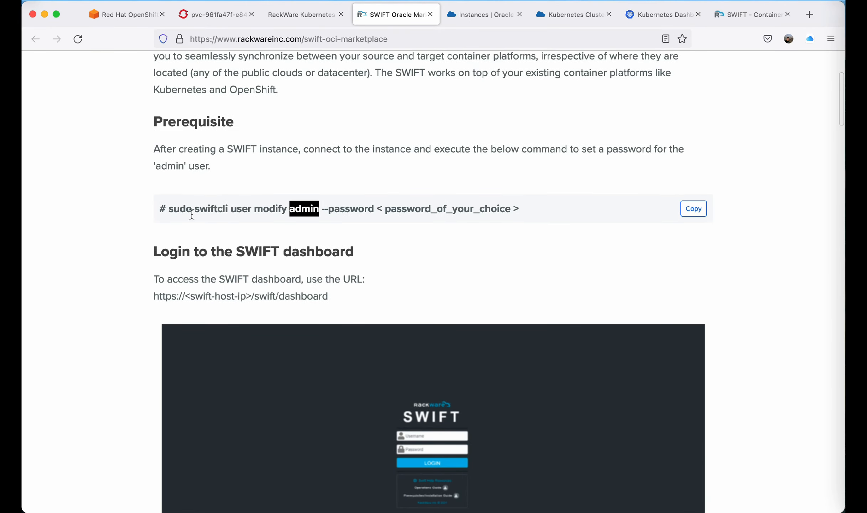
click(759, 13)
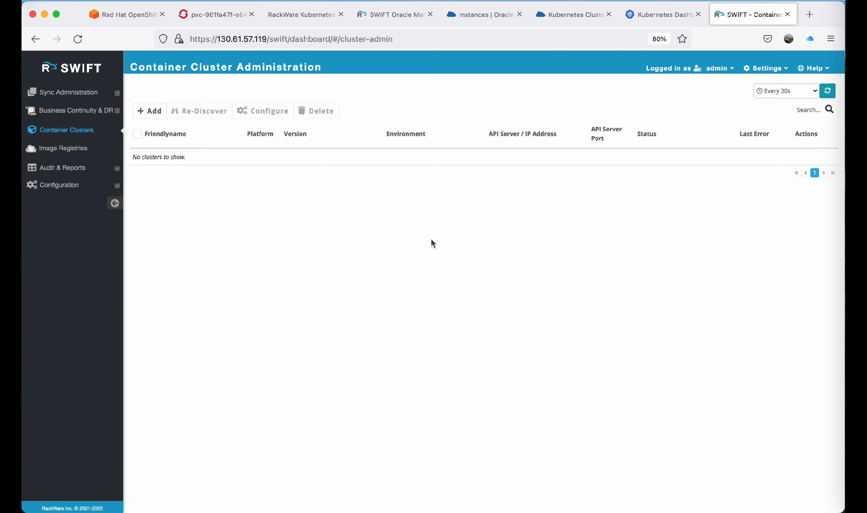
click(430, 14)
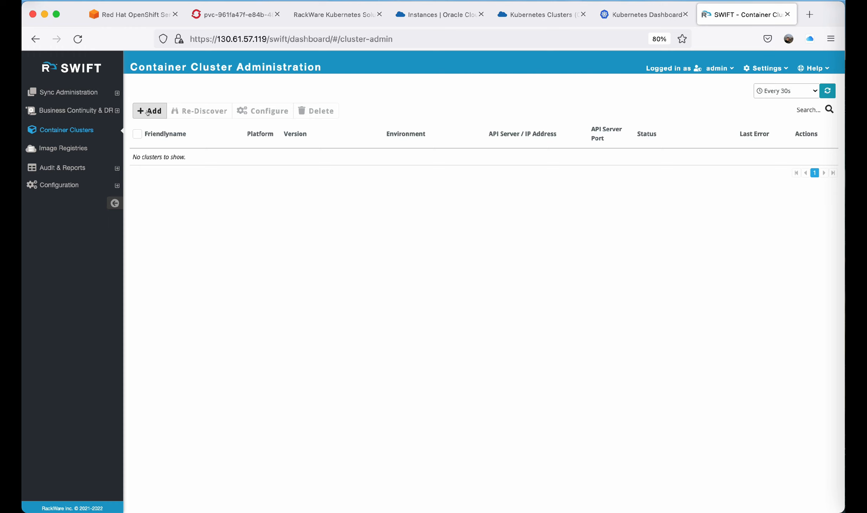
Add an OpenShift cluster named aws-ocp with cloud type Amazon AWS, supplying its service account token, access and secret keys.
click(148, 112)
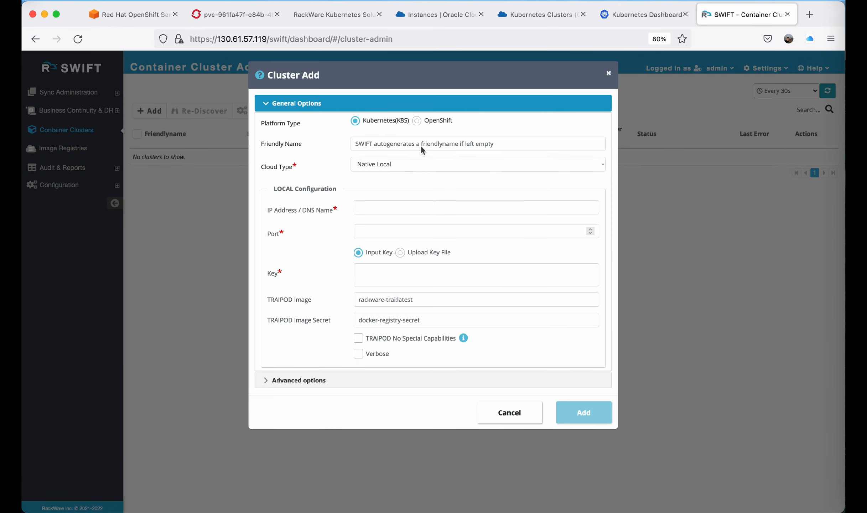
click(416, 121)
click(380, 144)
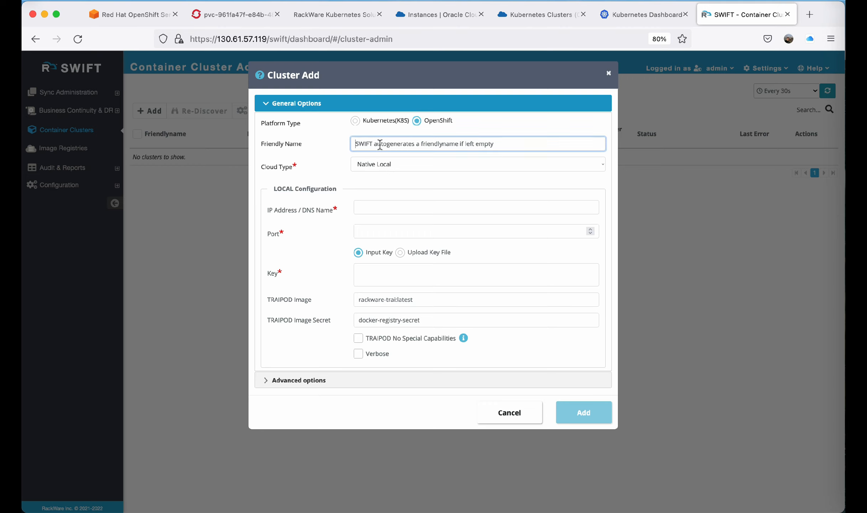
text(aws)
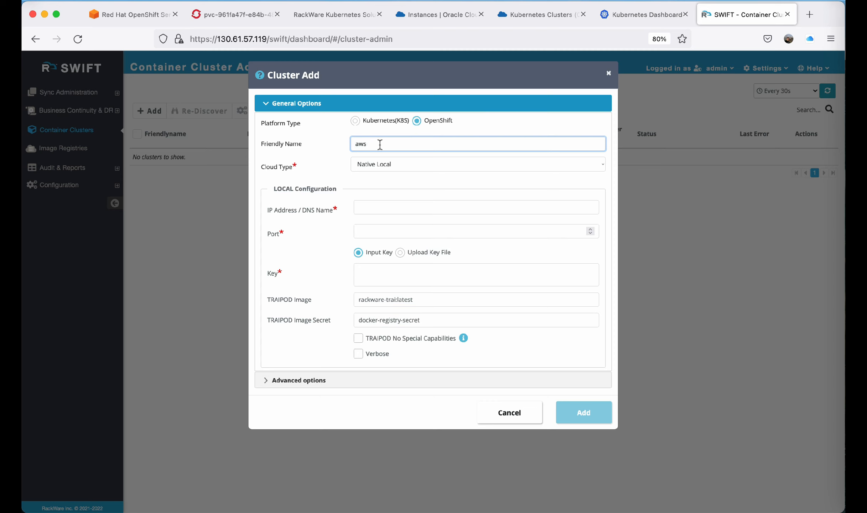
text(-ocp)
click(388, 169)
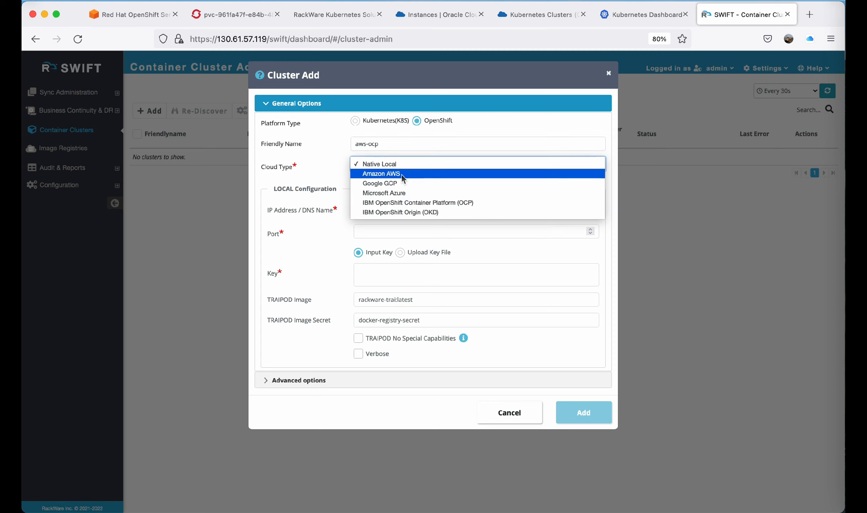
click(402, 176)
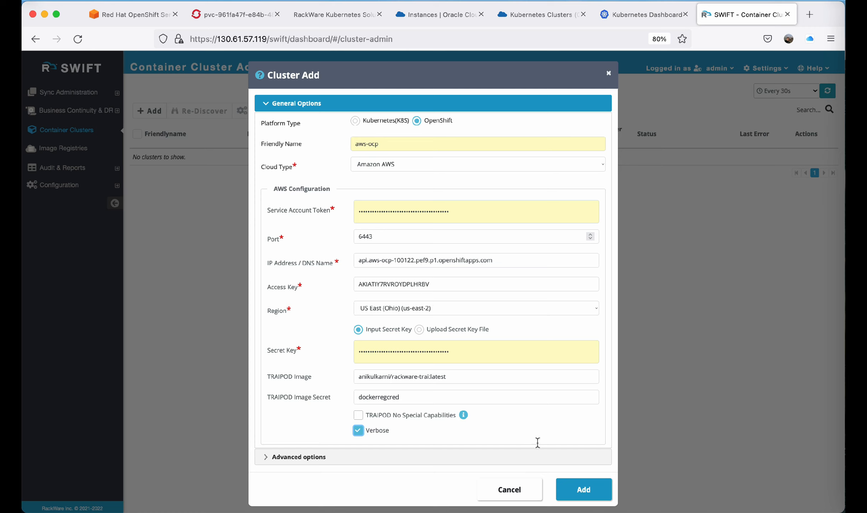
click(572, 483)
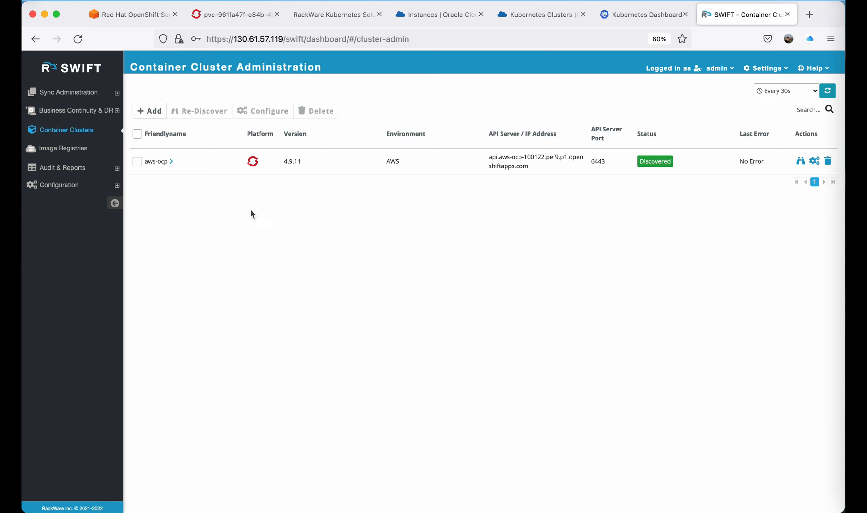
Add a Kubernetes cluster named oke-dr with cloud type Oracle OCI, supplying its OCI cluster, user, tenancy and key details.
click(155, 113)
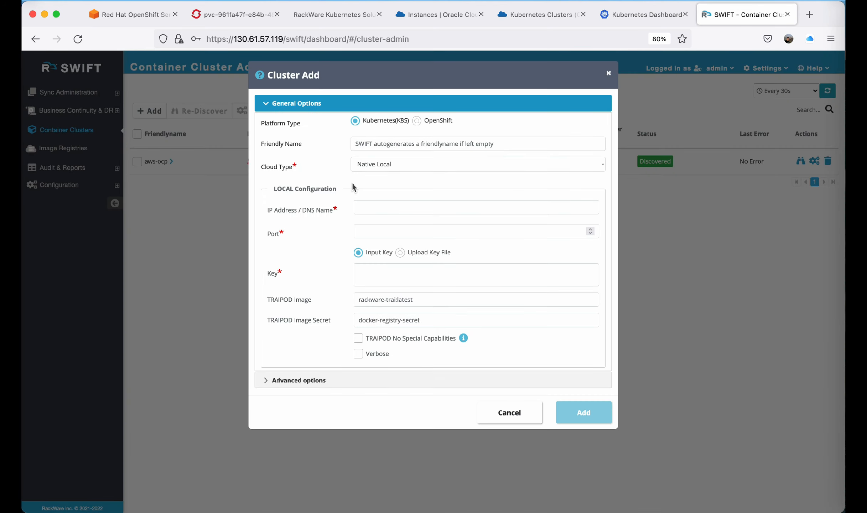
click(417, 121)
click(400, 144)
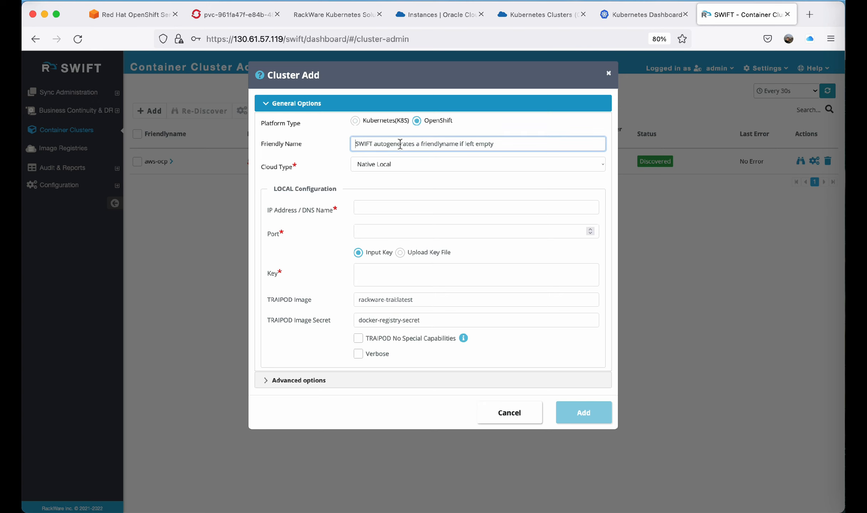
text(oke-dr)
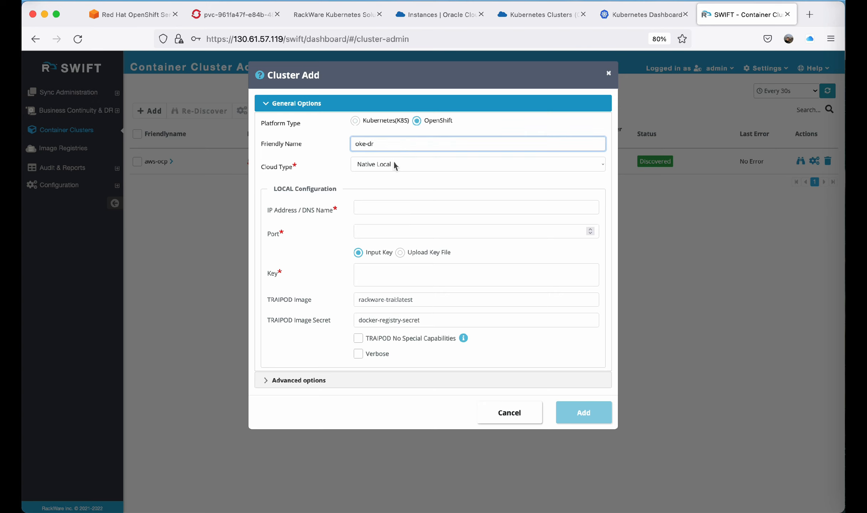
click(395, 166)
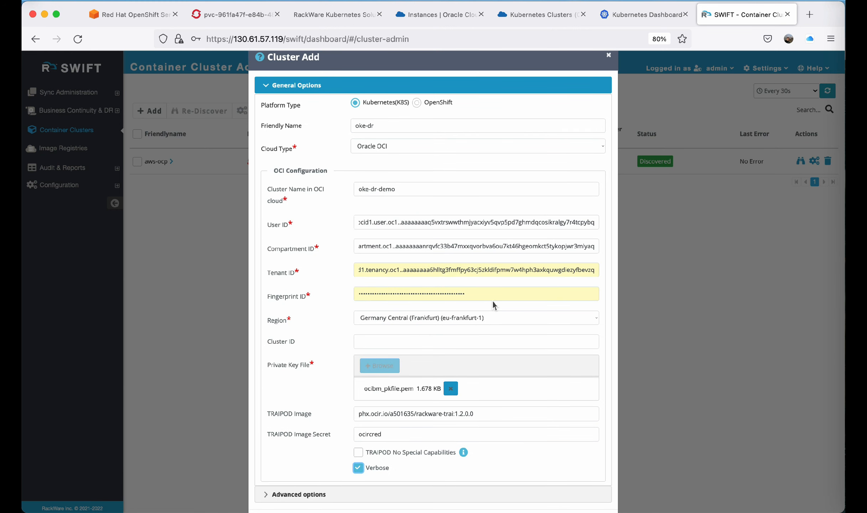
scroll(493, 304, down, 2)
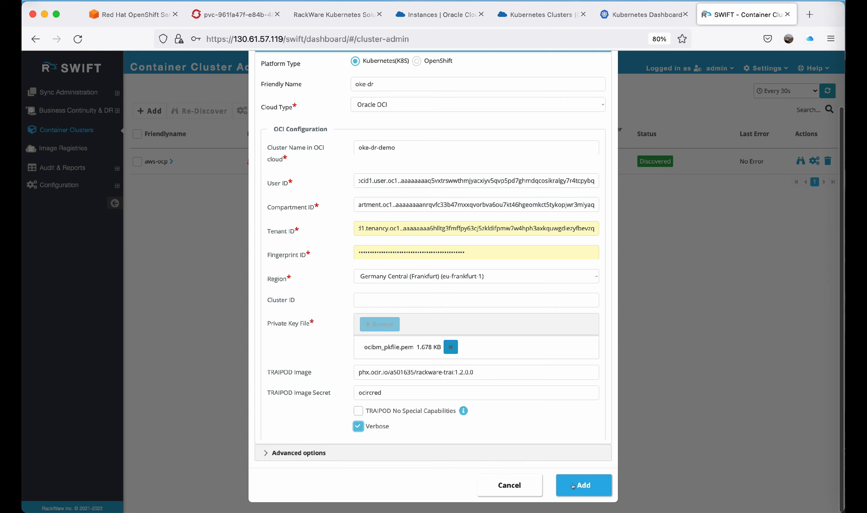
click(575, 486)
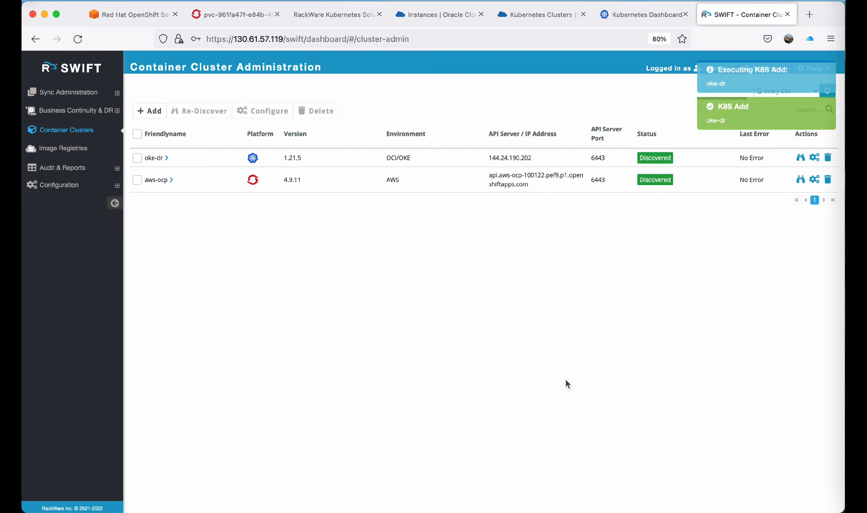
Inspect the aws-ocp cluster's summary, errors and projects, including the pods of the bloggerapp project.
click(167, 180)
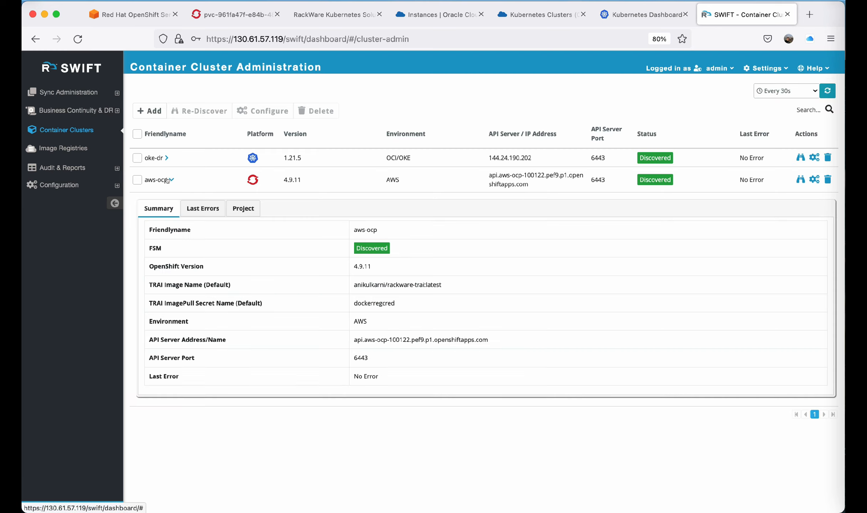
click(209, 209)
click(236, 213)
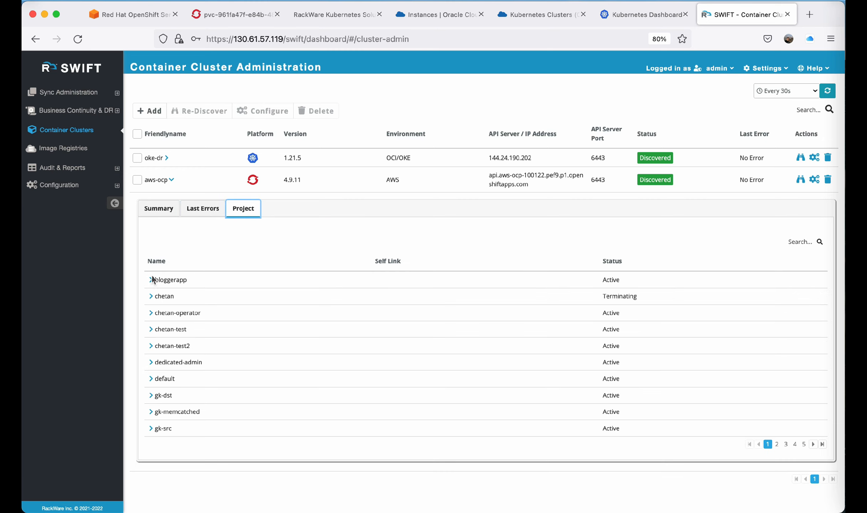
click(151, 279)
scroll(267, 345, down, 2)
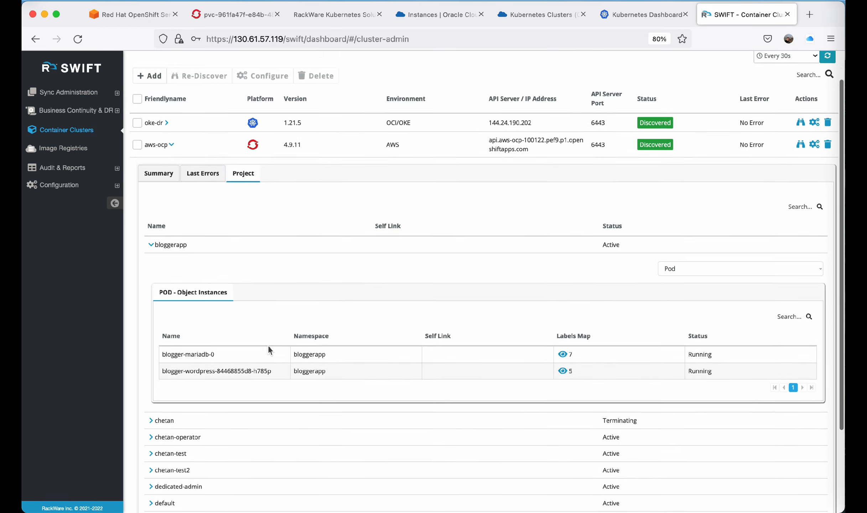
scroll(267, 345, down, 2)
scroll(267, 345, up, 5)
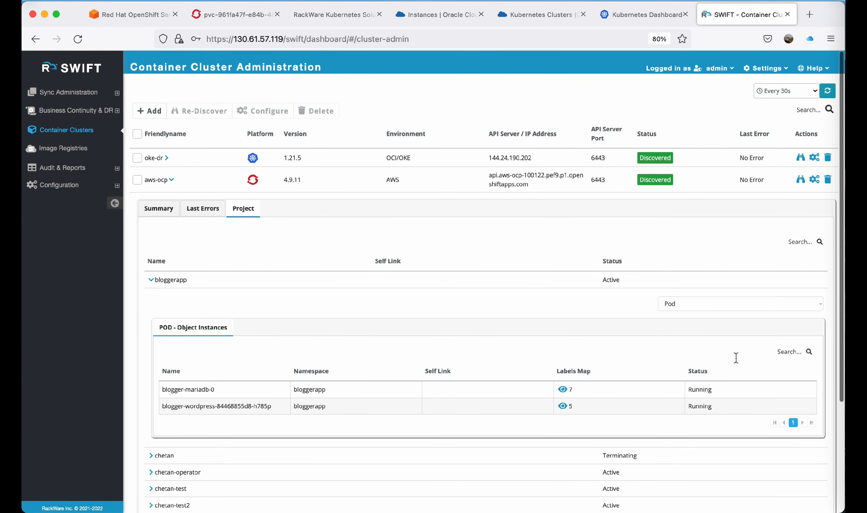
click(151, 279)
click(166, 181)
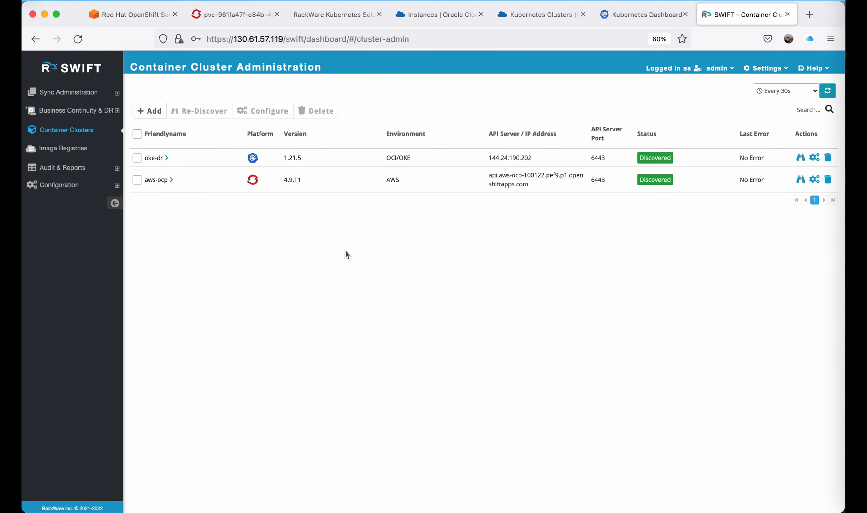
Open the Storage Pools page and check the SWIFT instance's attached block volumes in the OCI console.
click(90, 112)
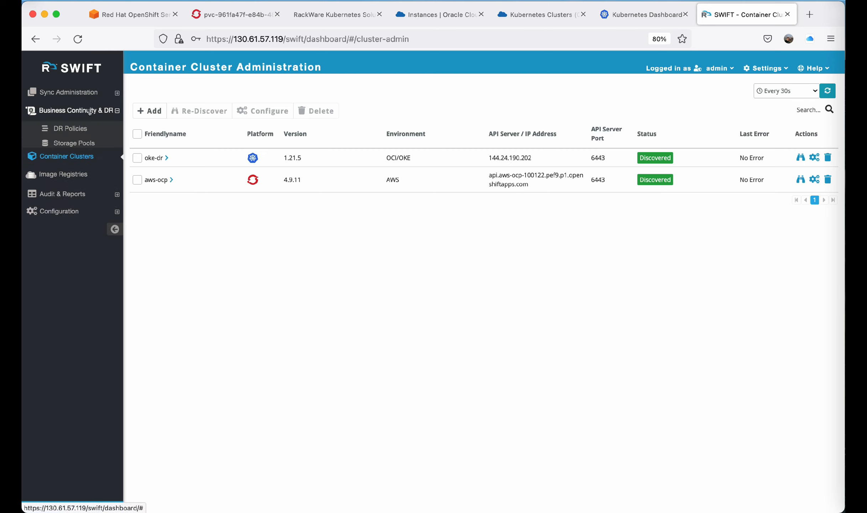
click(91, 142)
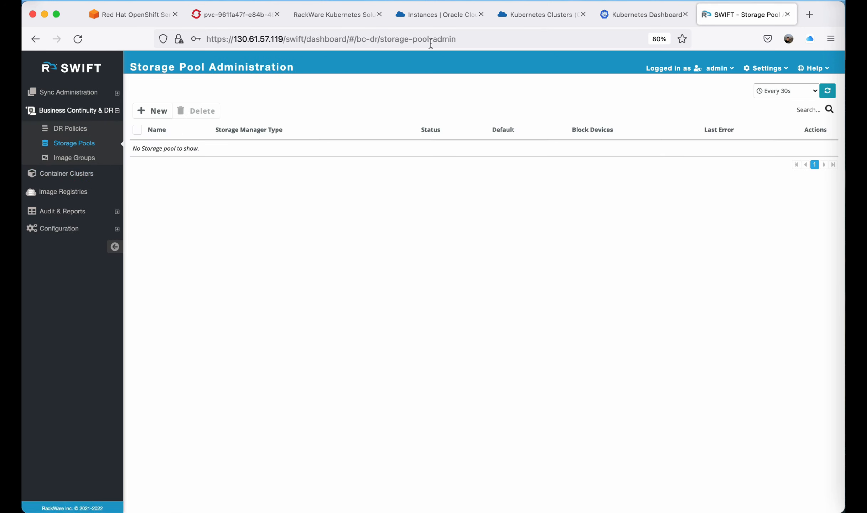
click(441, 16)
scroll(362, 279, down, 10)
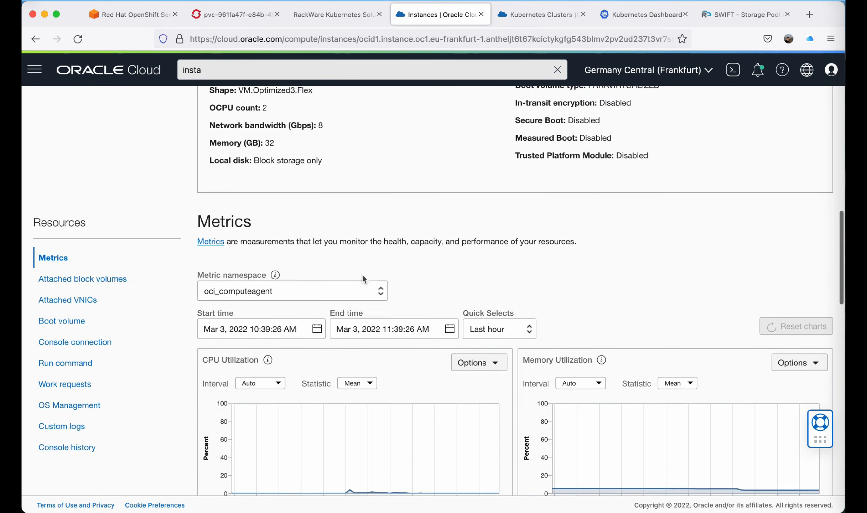
scroll(362, 273, down, 2)
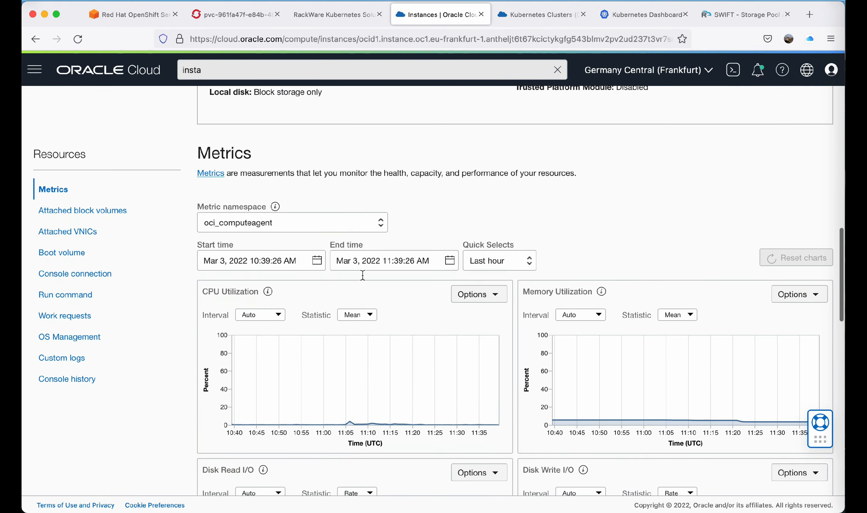
click(96, 212)
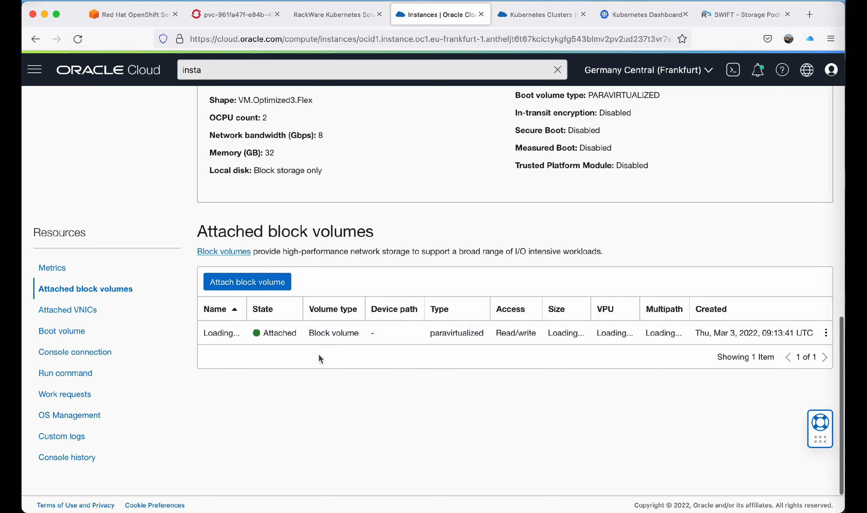
click(723, 22)
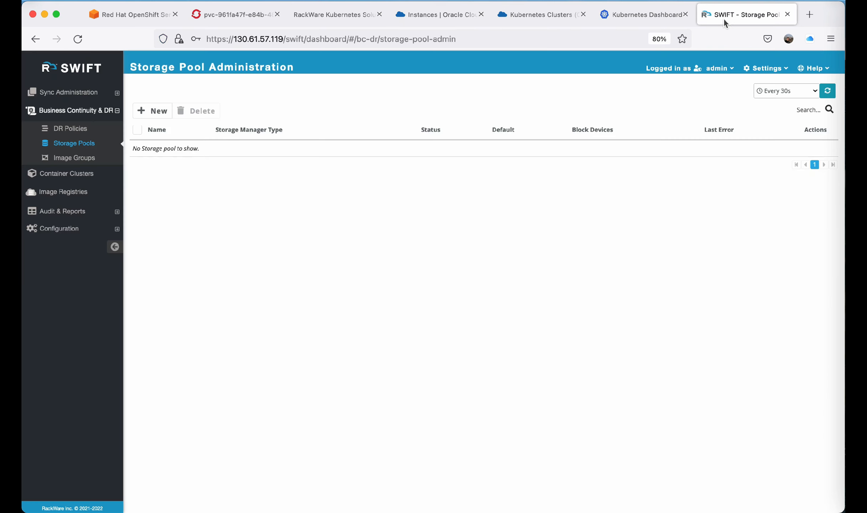
Create a ZFS storage pool named BloggerAppPool using block device /dev/sdb.
click(151, 111)
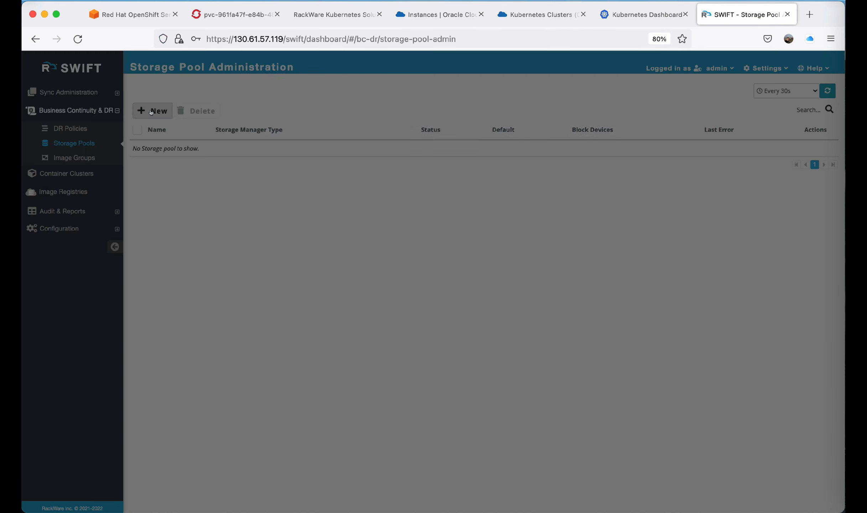
click(392, 102)
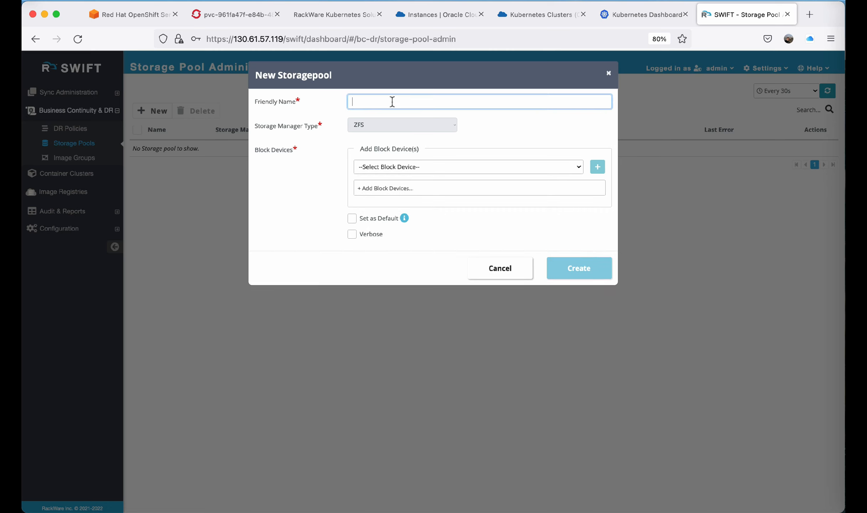
text(BloggerAppPool)
click(401, 162)
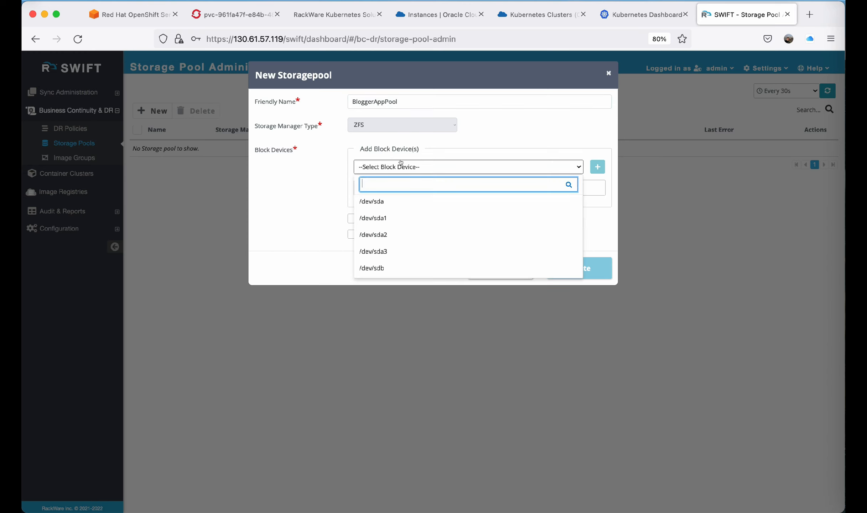
click(384, 267)
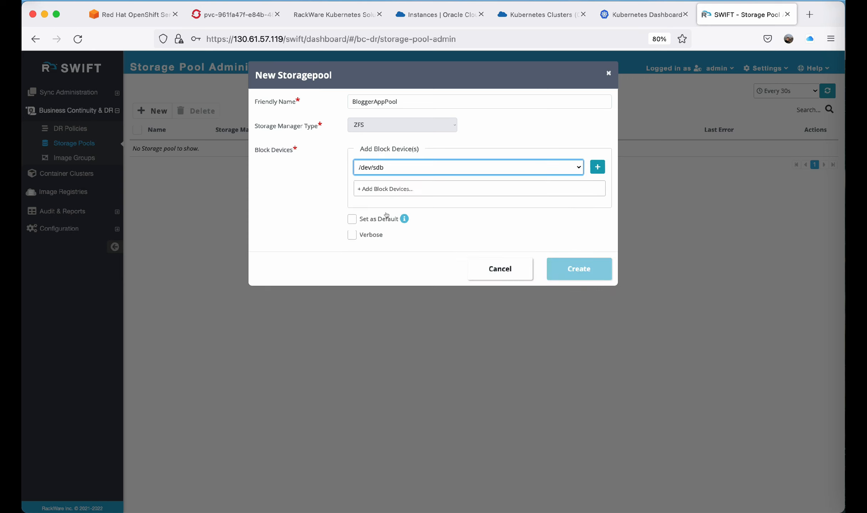
click(598, 166)
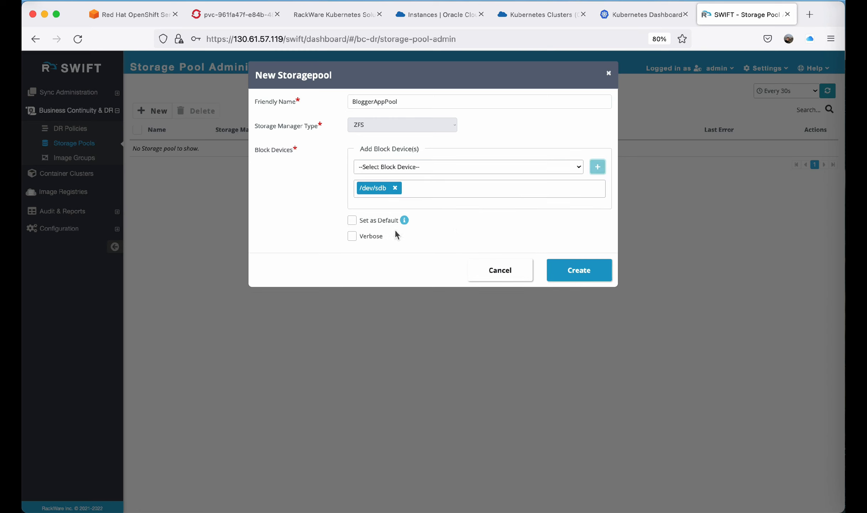
click(574, 271)
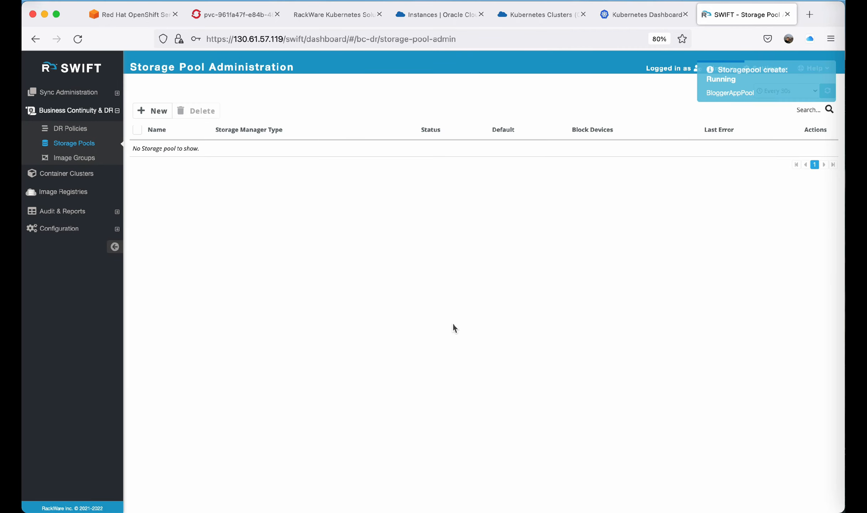
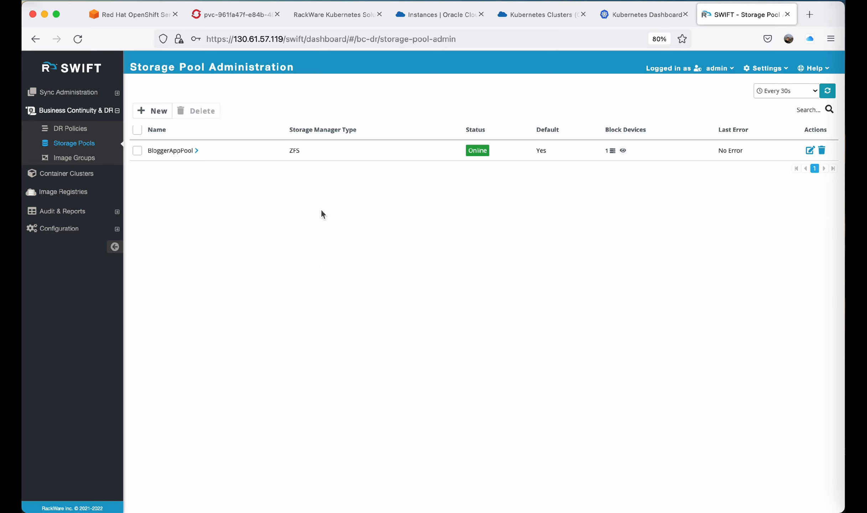
Inspect the bloggerapp project's overview and workloads in the OpenShift console, including the blogger-wordpress deployment's resources.
click(235, 15)
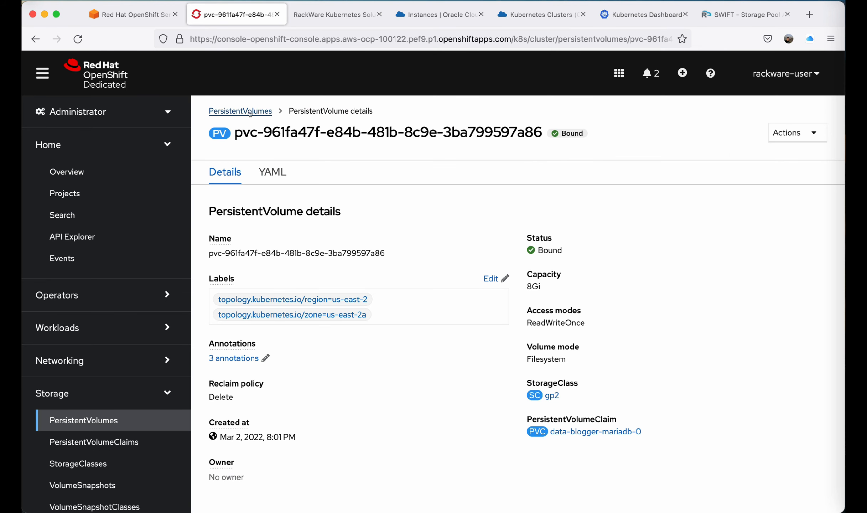
click(95, 190)
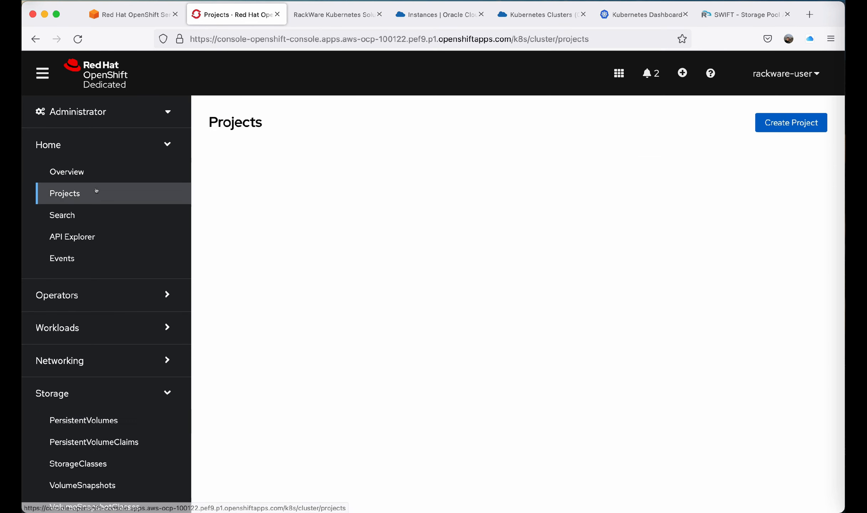
click(256, 212)
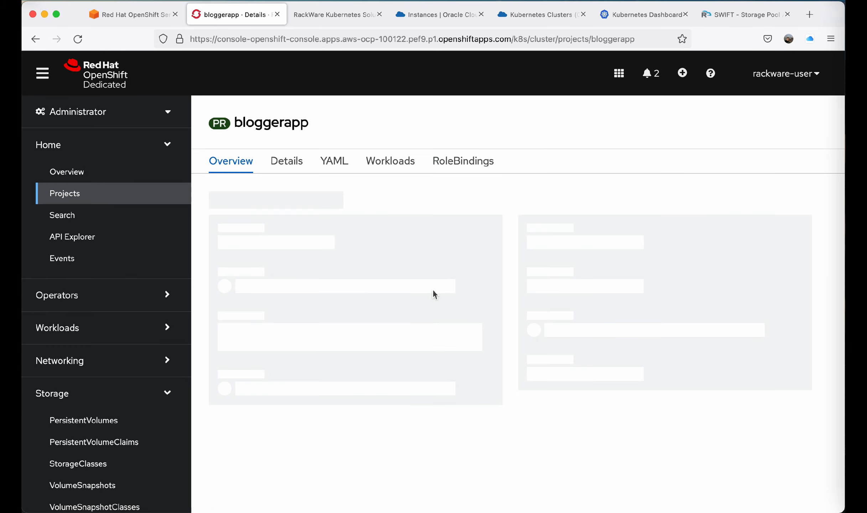
scroll(357, 333, down, 4)
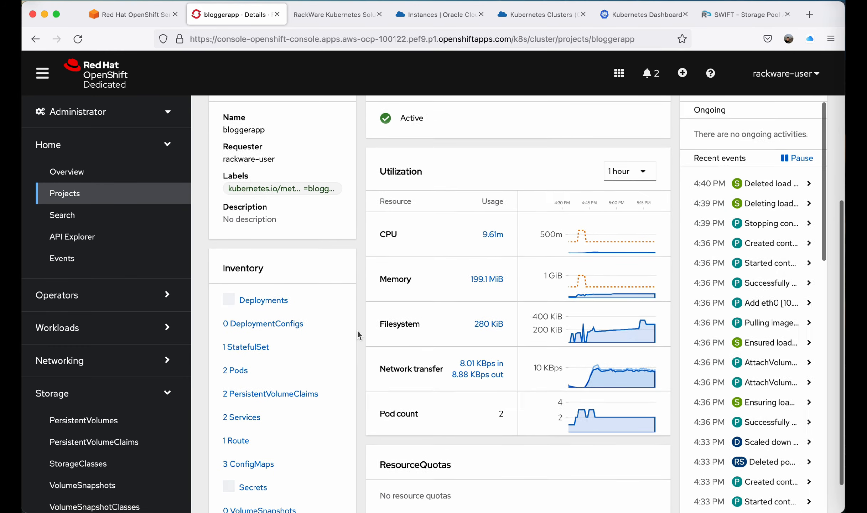
scroll(358, 333, up, 5)
click(387, 174)
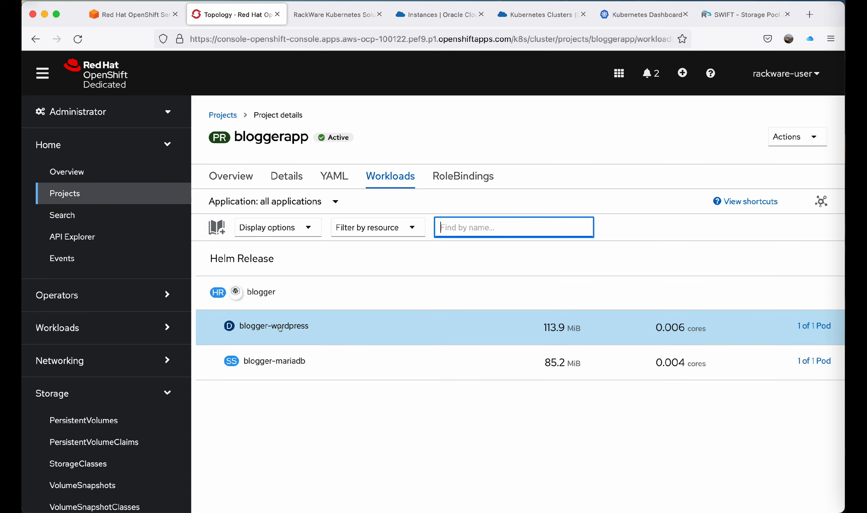
click(280, 328)
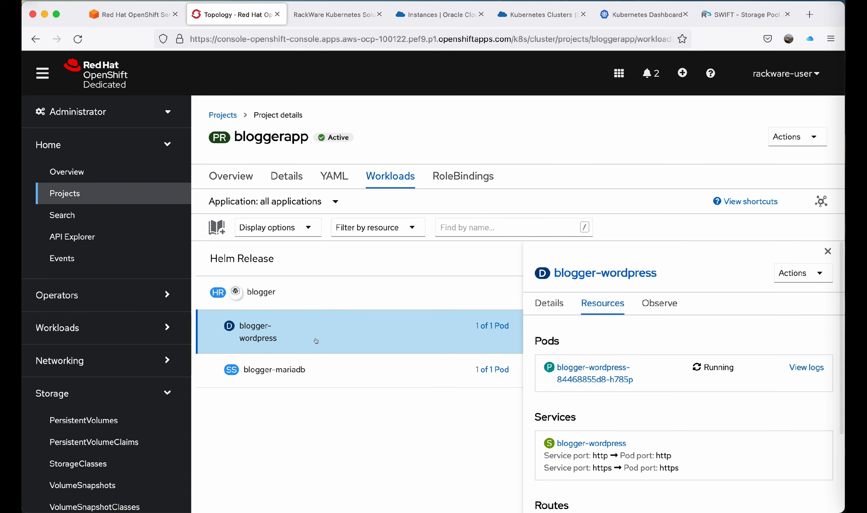
scroll(686, 396, down, 3)
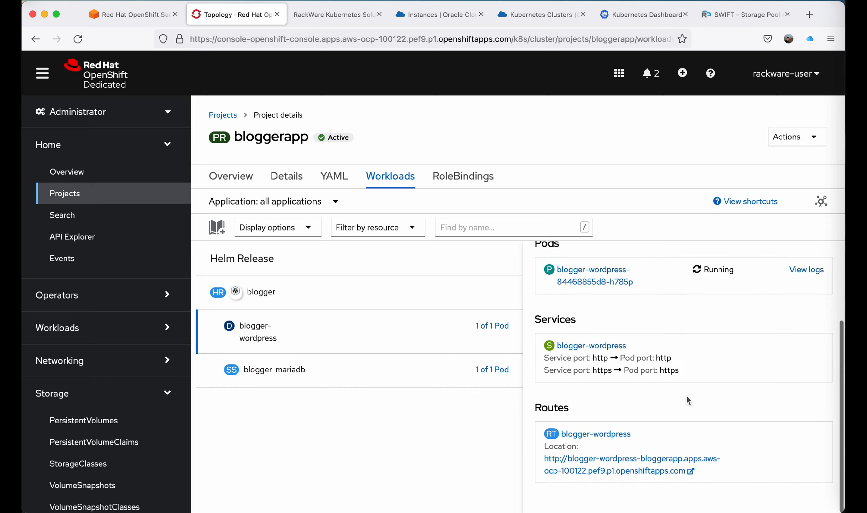
Open the blogger-wordpress route to view the WordPress blog and close its tab.
click(597, 463)
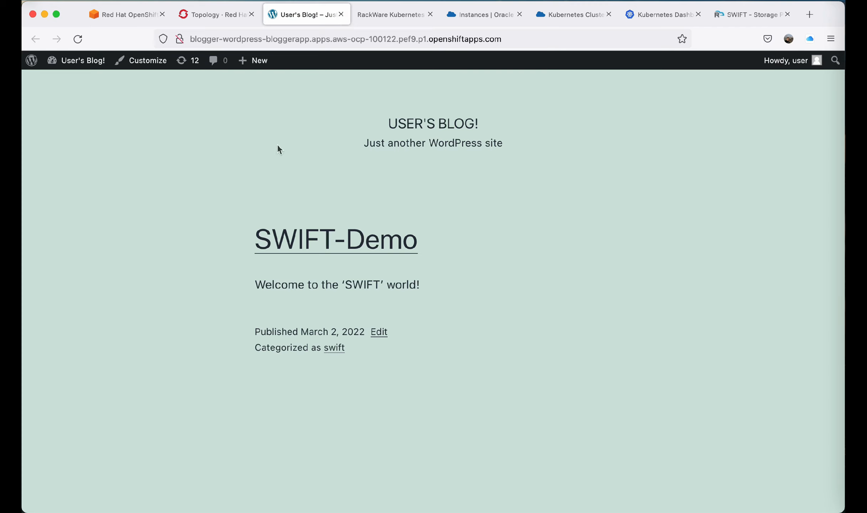
click(340, 14)
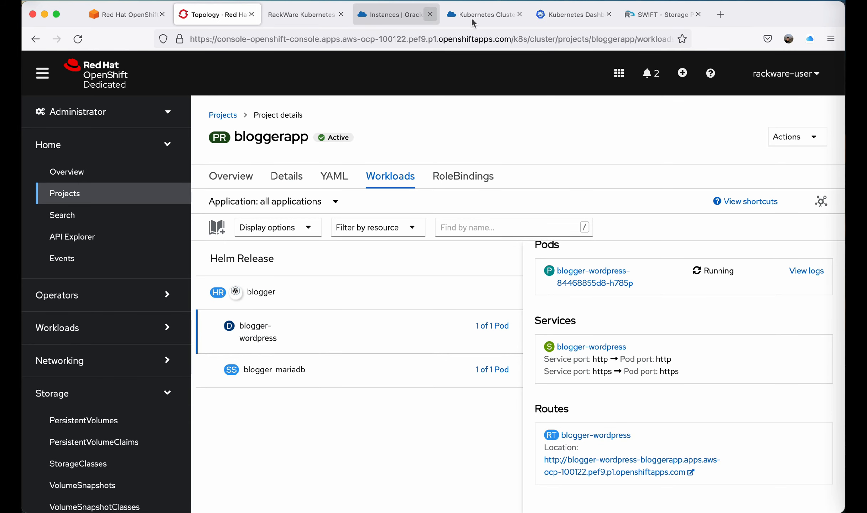
Start a new application replication with Stage-1 sync from OpenShift cluster aws-ocp, project bloggerapp.
click(657, 14)
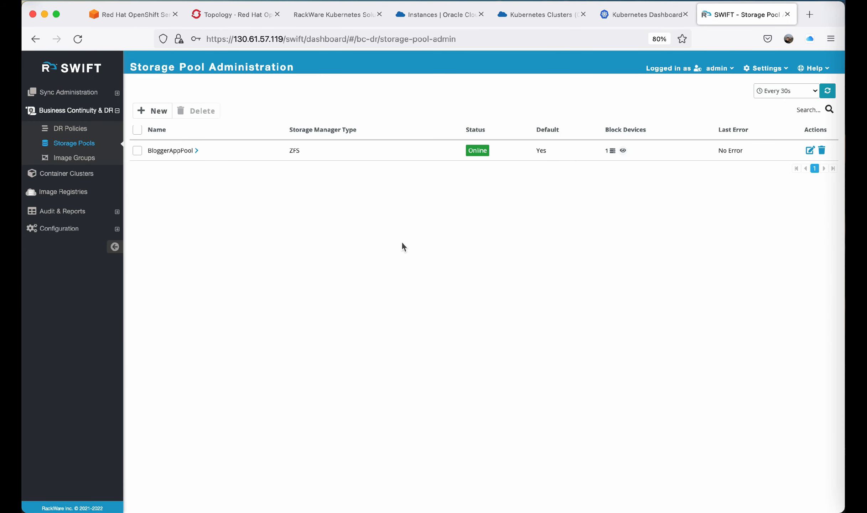
click(53, 93)
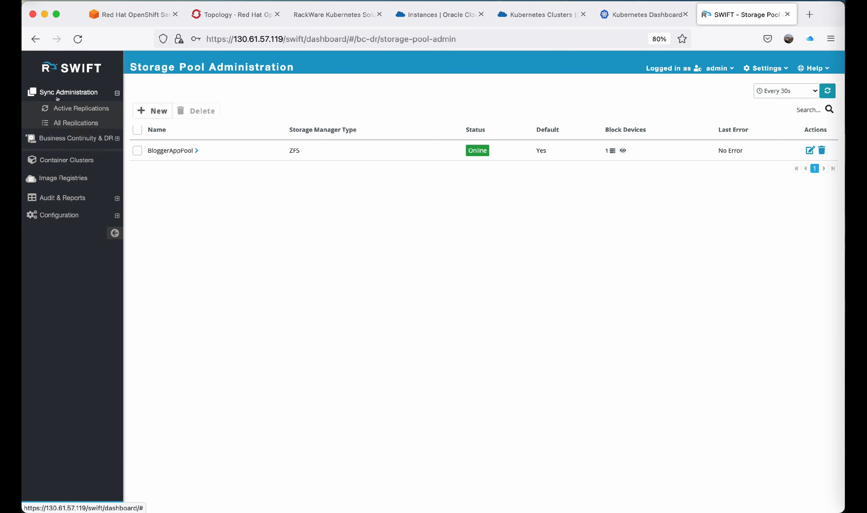
click(83, 122)
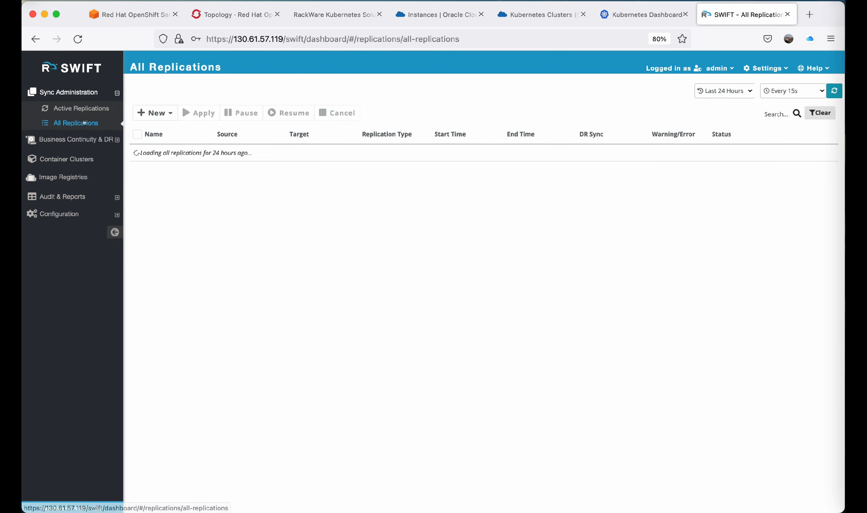
click(156, 112)
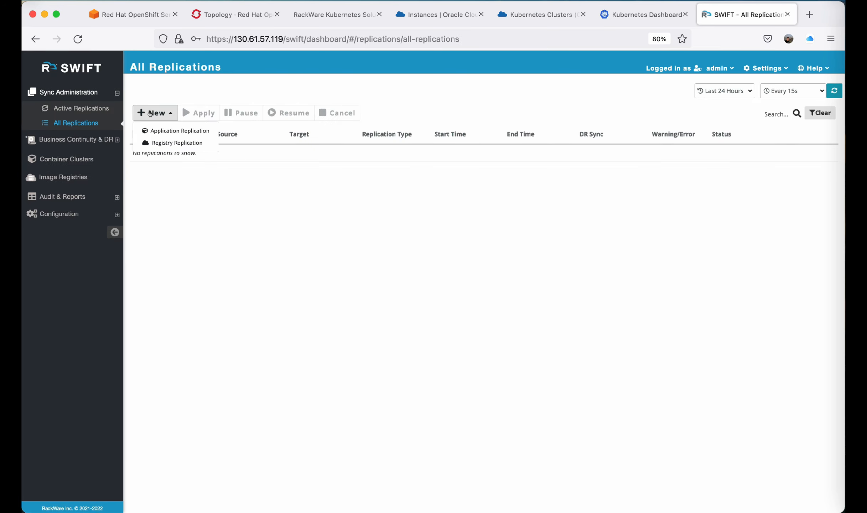
click(175, 132)
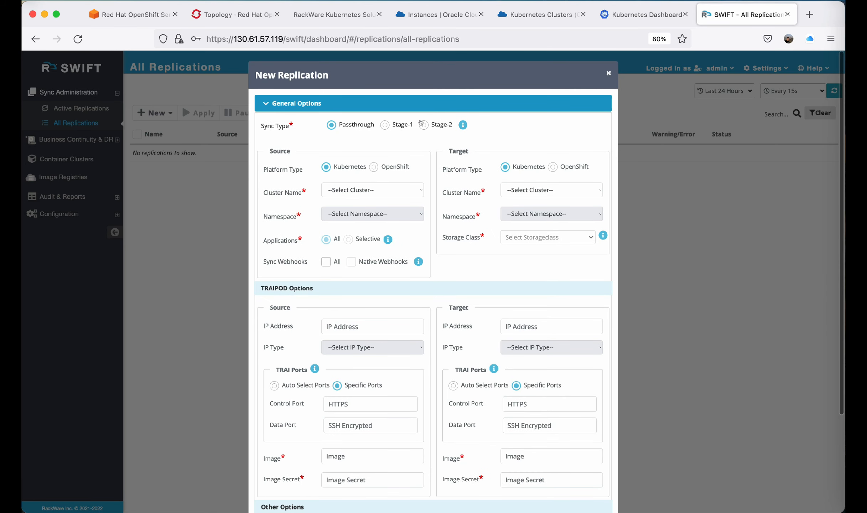
click(384, 125)
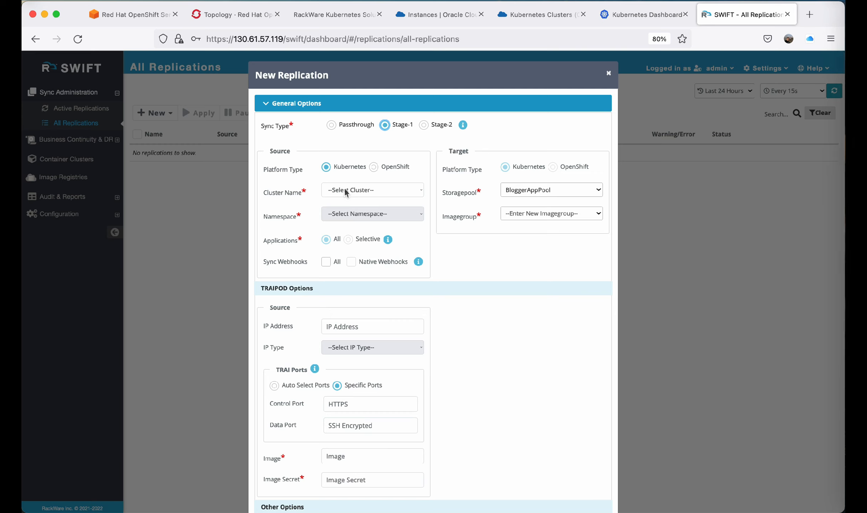
click(372, 167)
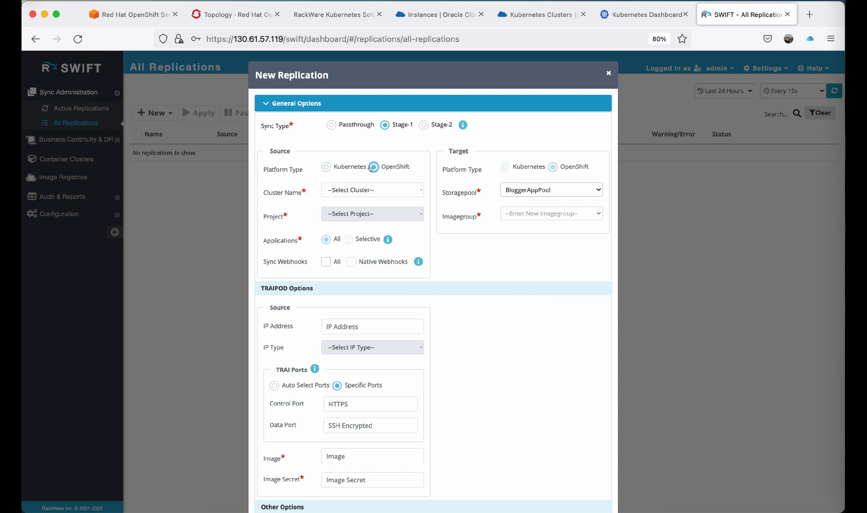
click(362, 190)
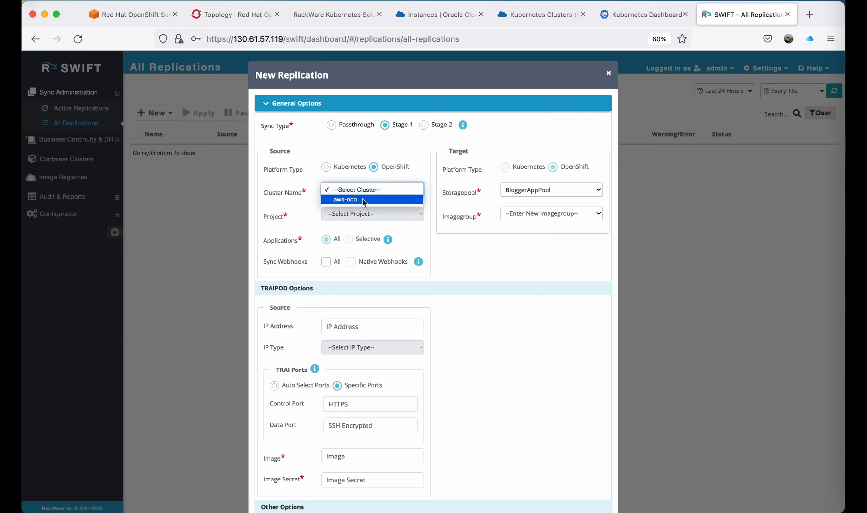
click(356, 199)
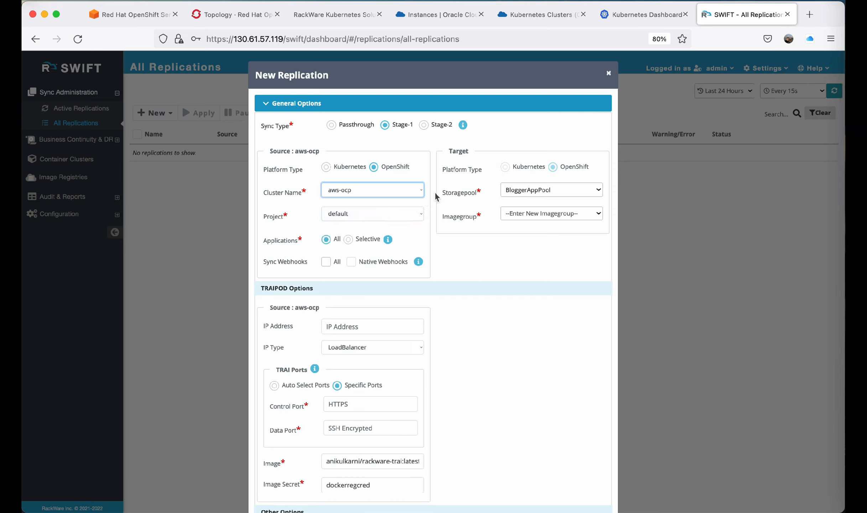
click(389, 215)
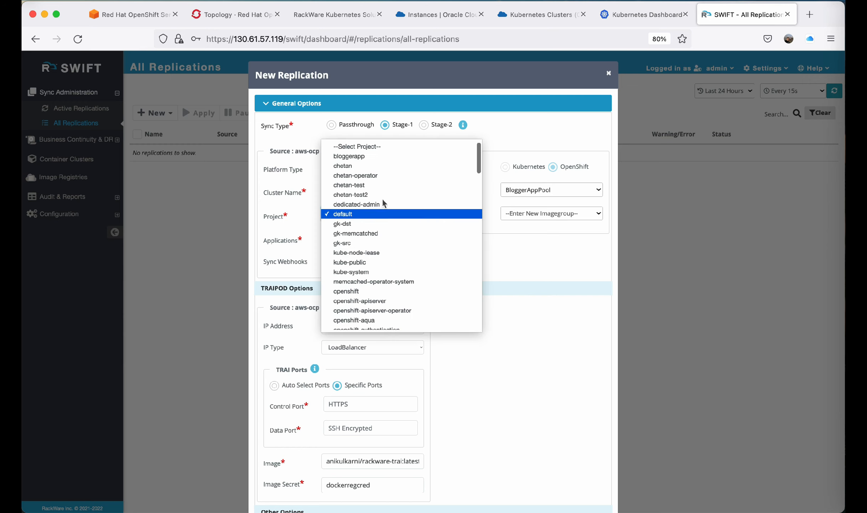
click(386, 157)
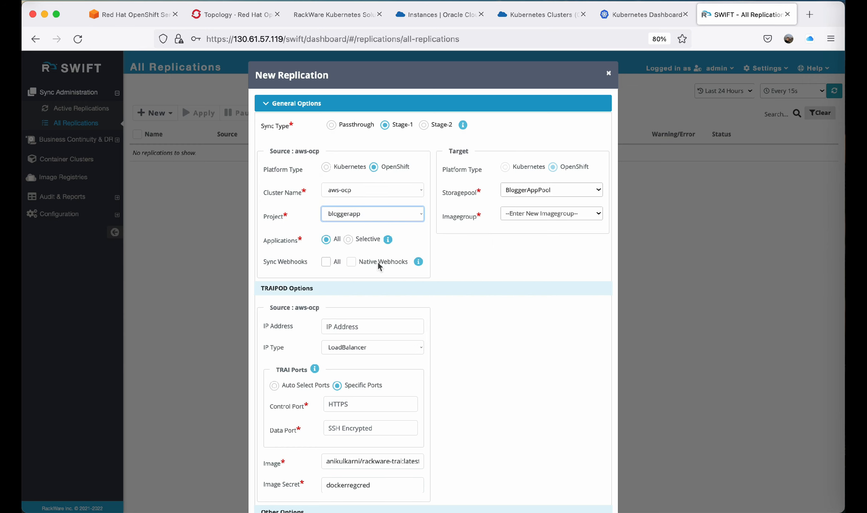
scroll(377, 263, down, 2)
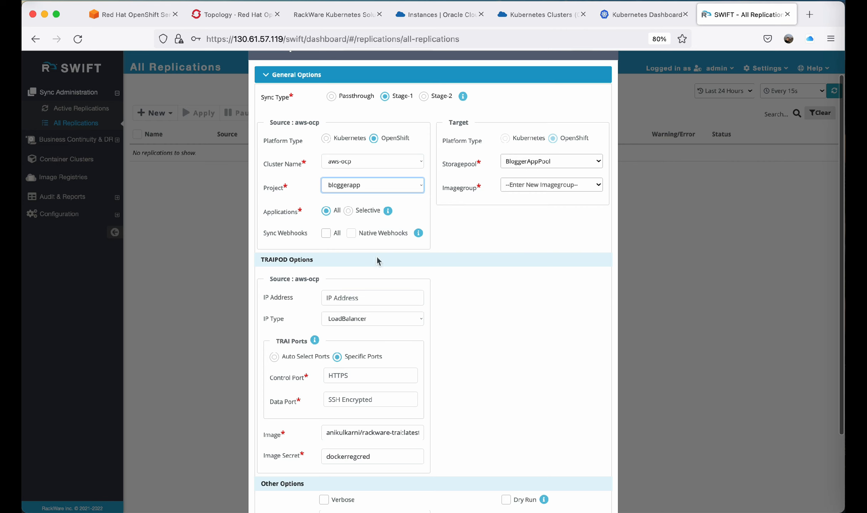
click(348, 211)
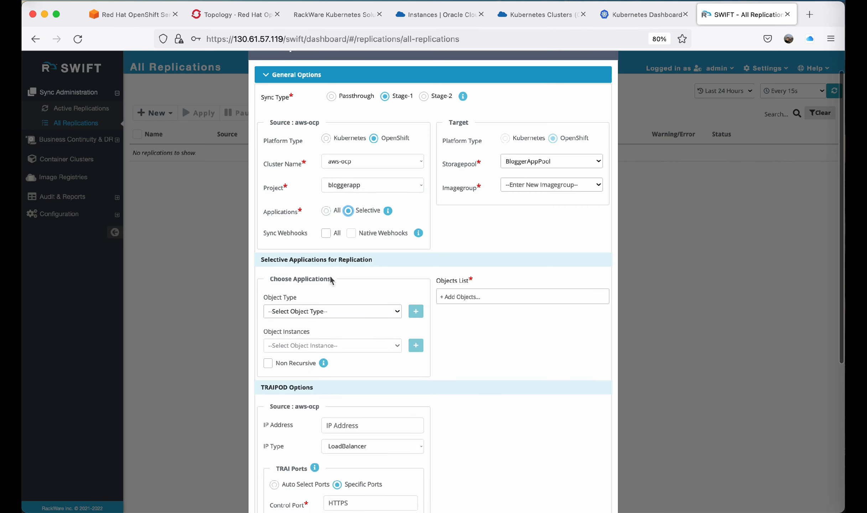
click(328, 310)
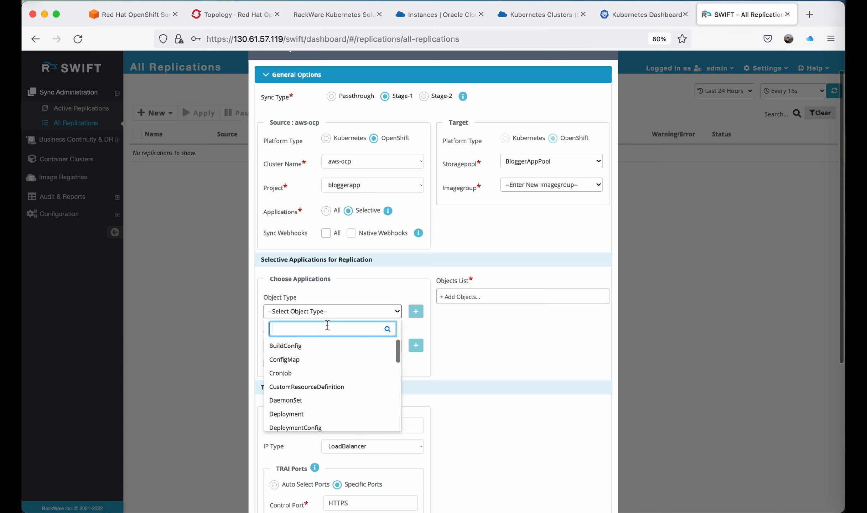
text(serv)
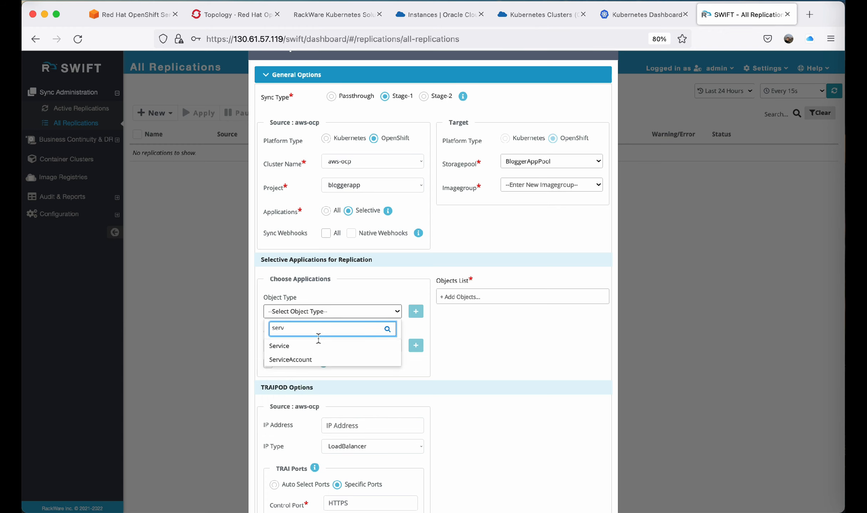
click(297, 346)
click(317, 347)
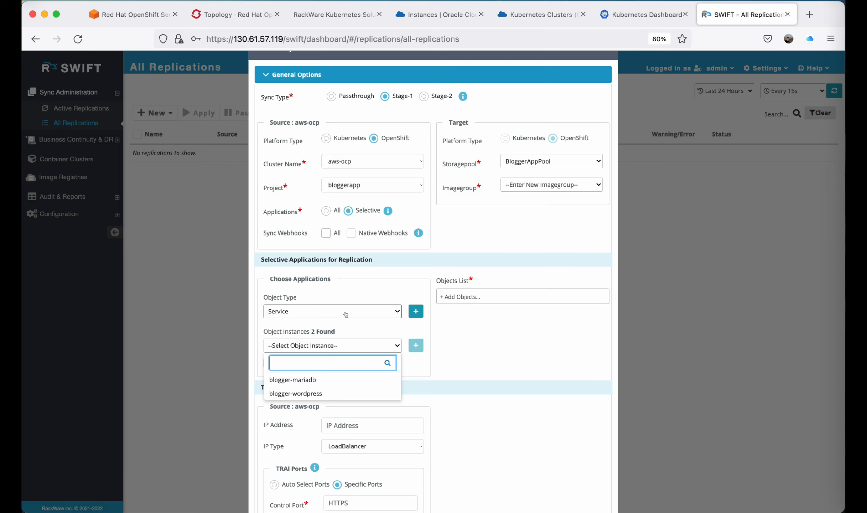
click(365, 299)
click(326, 211)
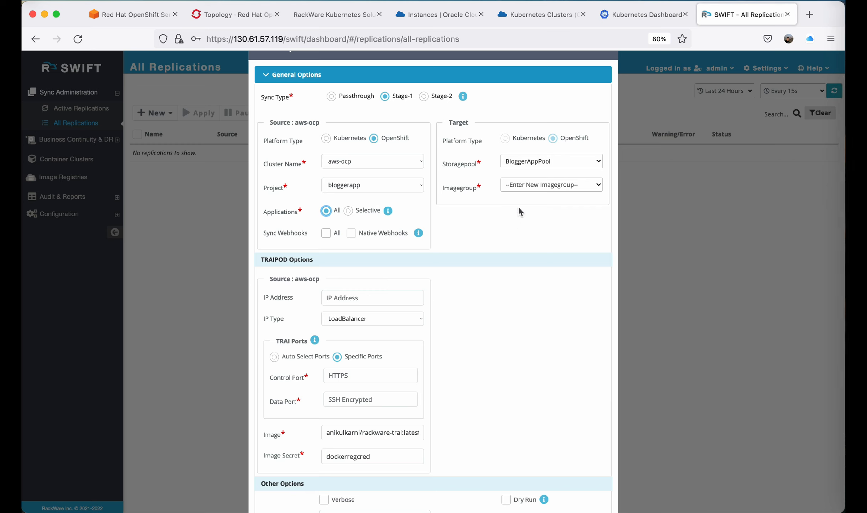
Enter a new image group named BloggerBackup for the replication target.
click(542, 186)
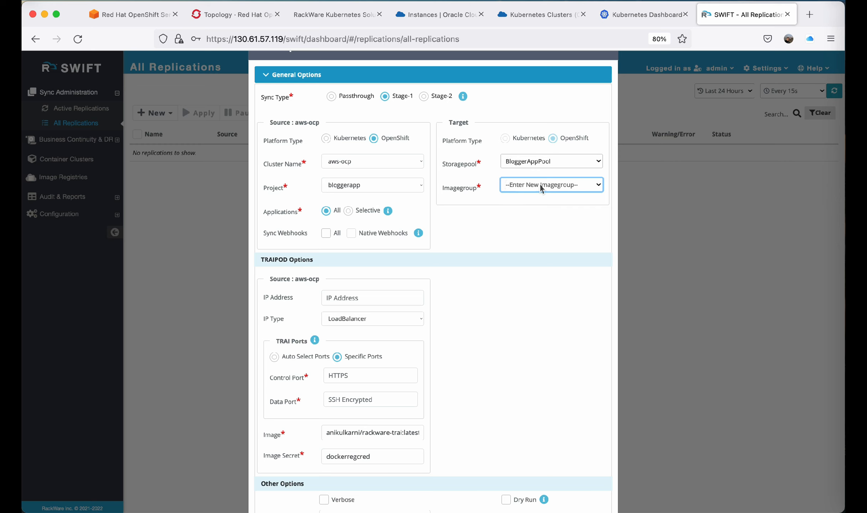
text(Ba)
key(BackSpace)
key(BackSpace)
text(loggrrBackup)
Keep specific TRAI ports and set the control port to 32090.
scroll(424, 285, down, 5)
click(364, 285)
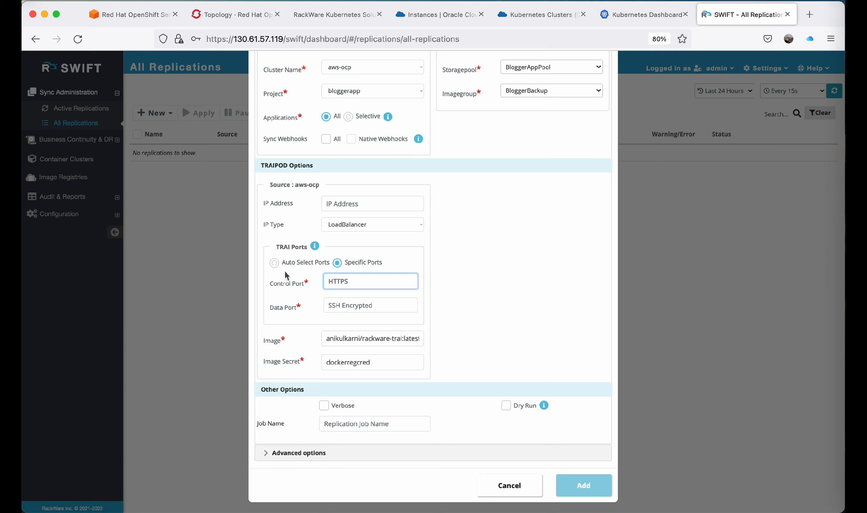
click(274, 263)
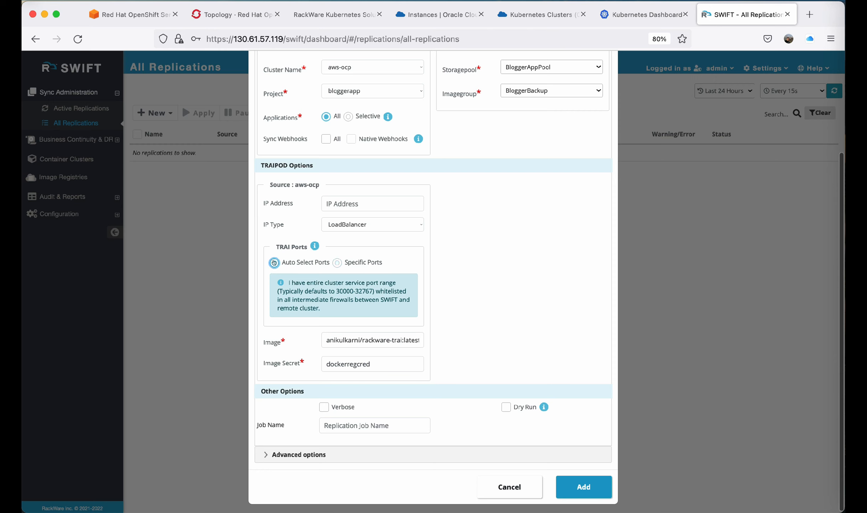
click(336, 263)
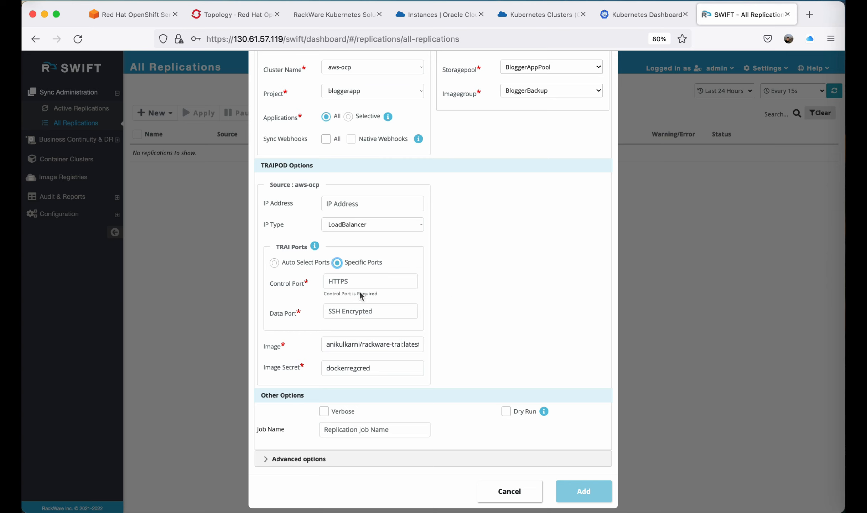
click(352, 283)
text(32)
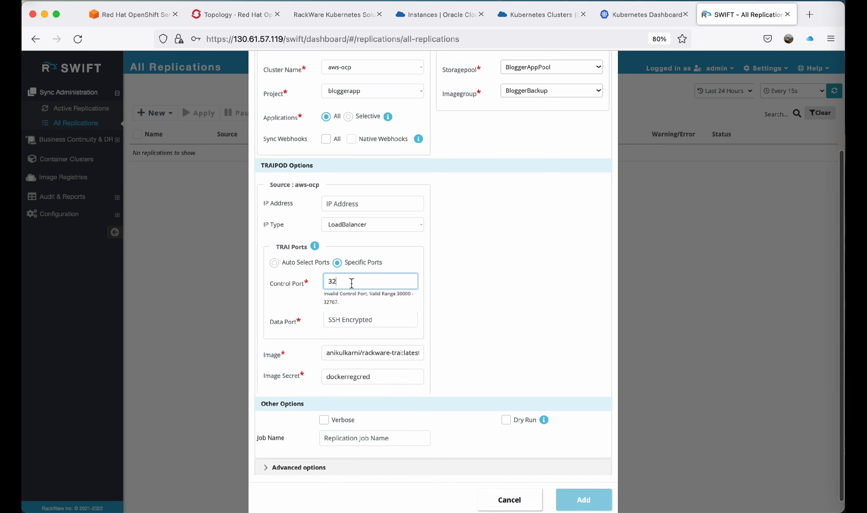
text(090)
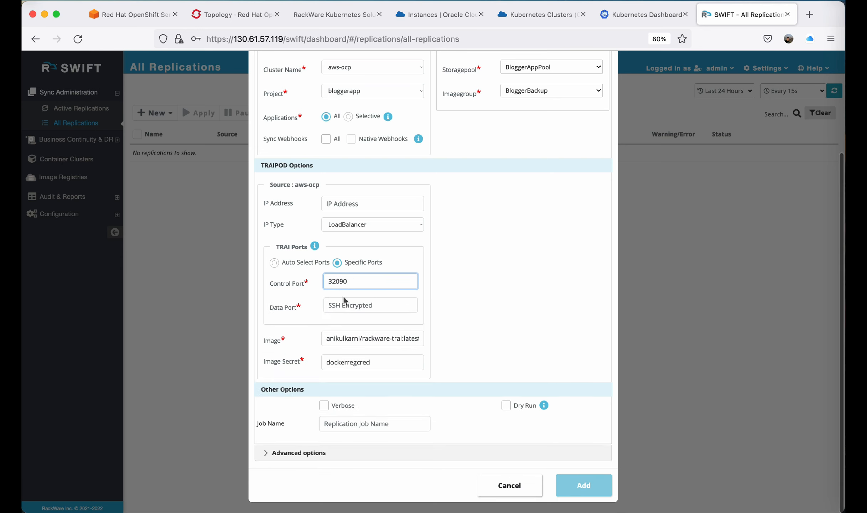
Set the TRAI data port to 32091 and enable the Verbose option.
click(344, 304)
text(3291)
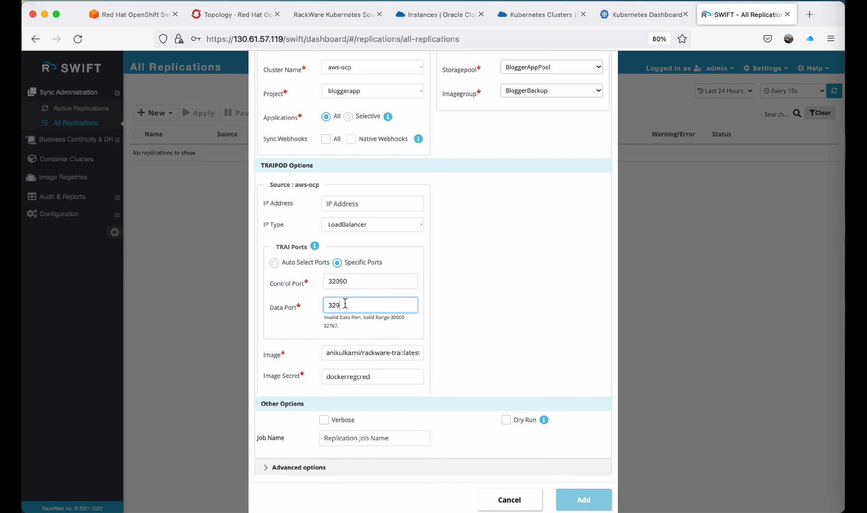
key(BackSpace)
key(BackSpace)
text(091)
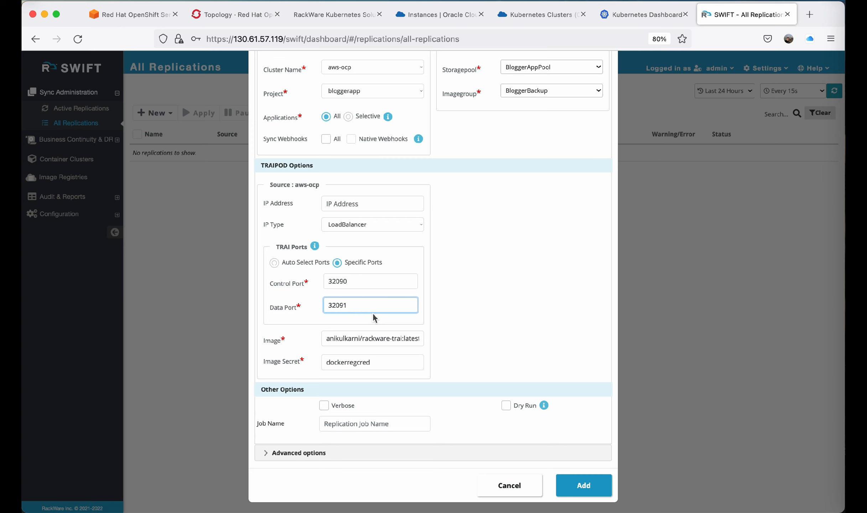
click(323, 405)
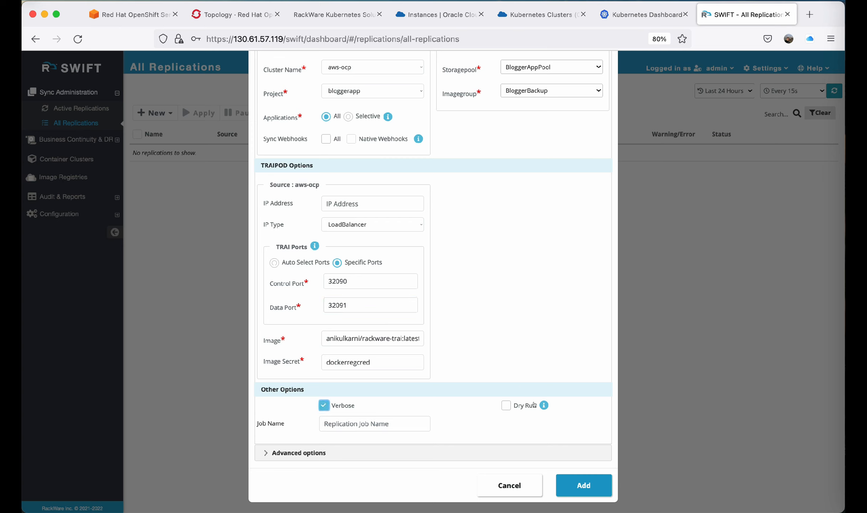
Name the replication job initial-stage1 and add the Stage-1 replication.
scroll(512, 328, up, 3)
scroll(513, 327, down, 3)
click(544, 405)
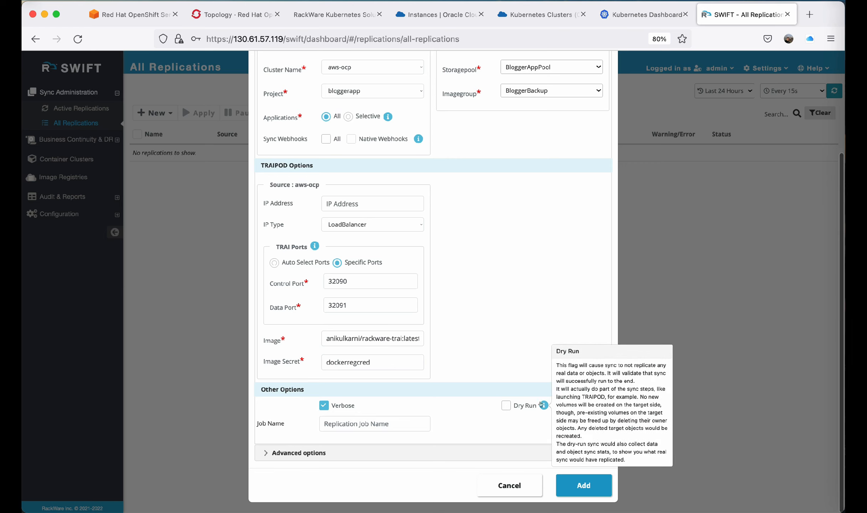
click(468, 409)
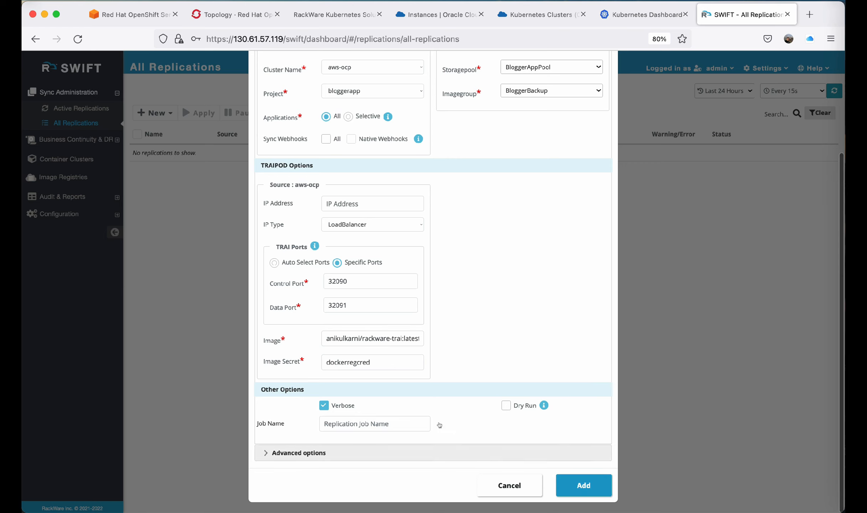
click(394, 422)
text(initia)
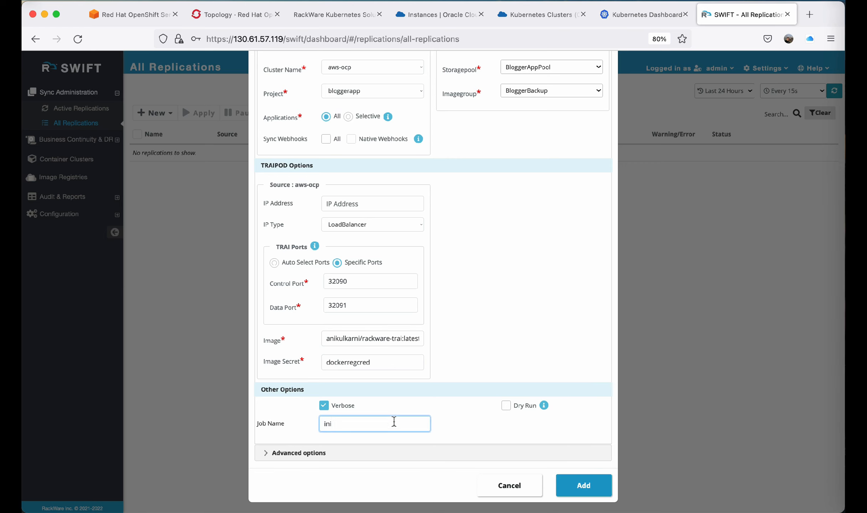
text(l-stage1)
click(573, 485)
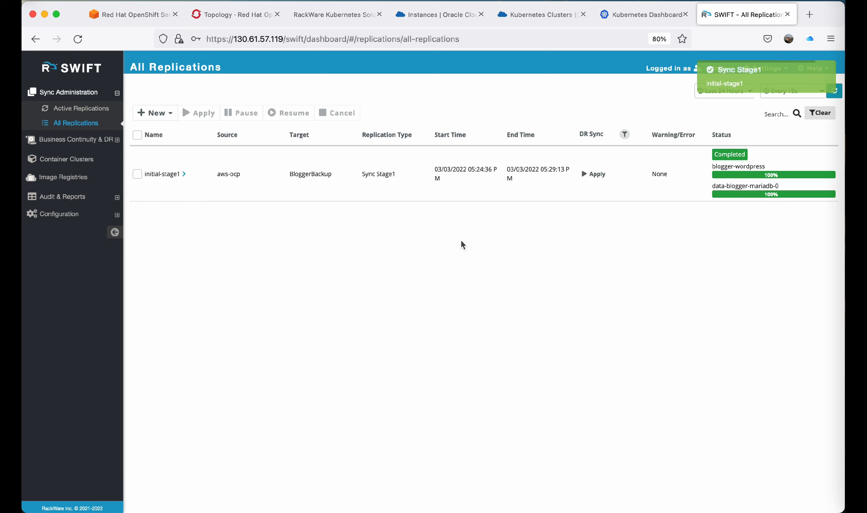
Review the initial-stage1 replication's object and data sync statistics, per-volume details and sync progress log.
click(183, 174)
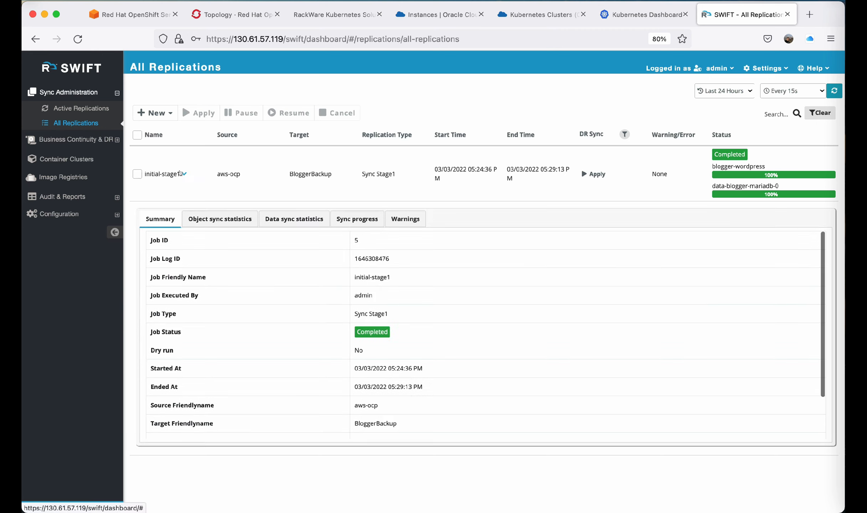
click(207, 220)
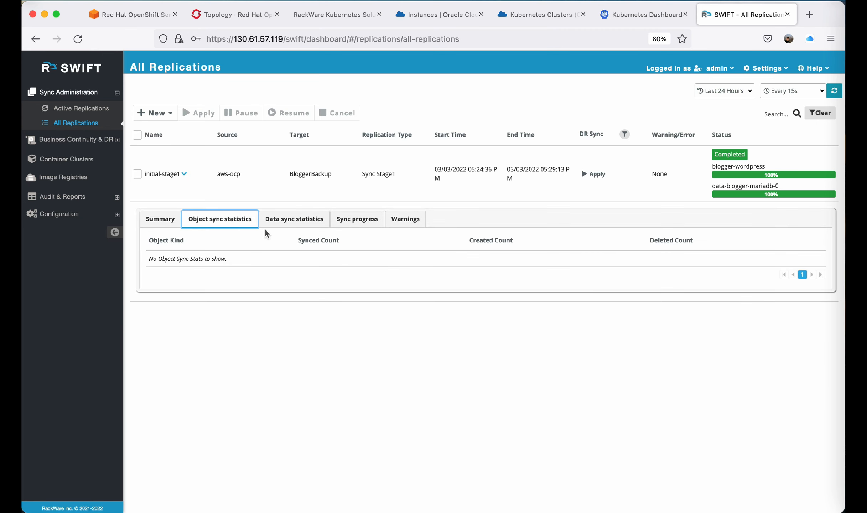
click(287, 223)
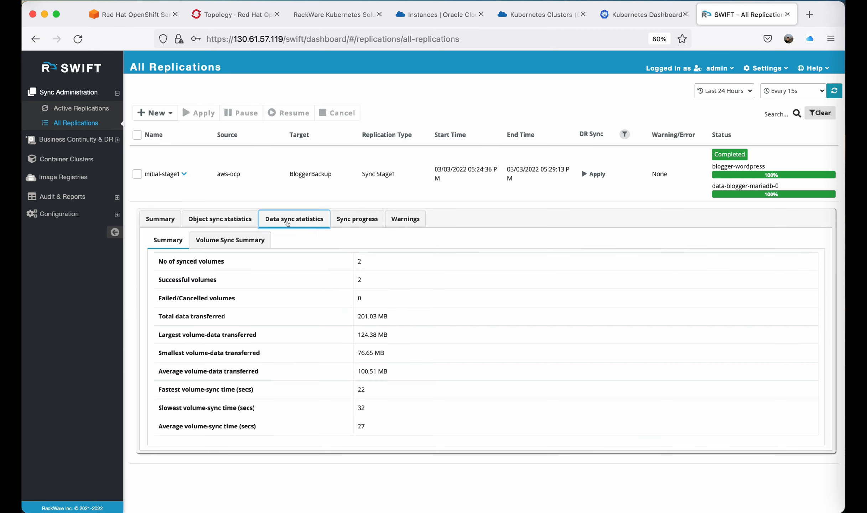
click(241, 240)
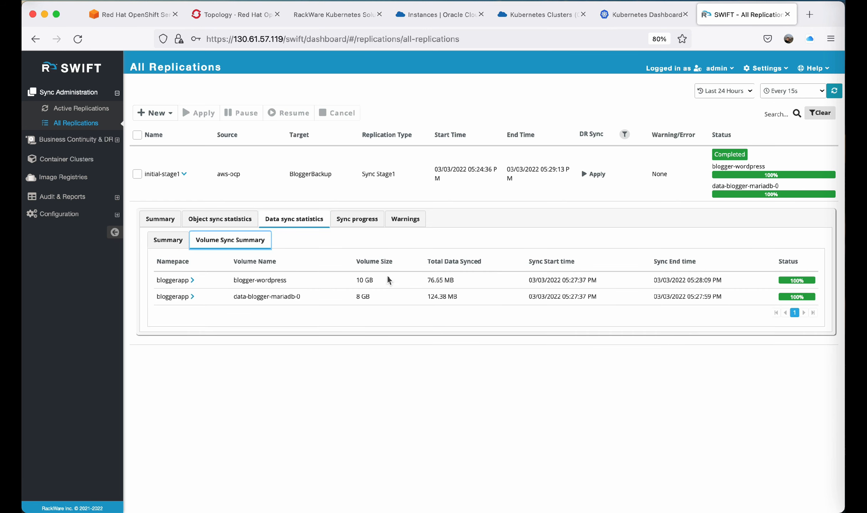
click(191, 297)
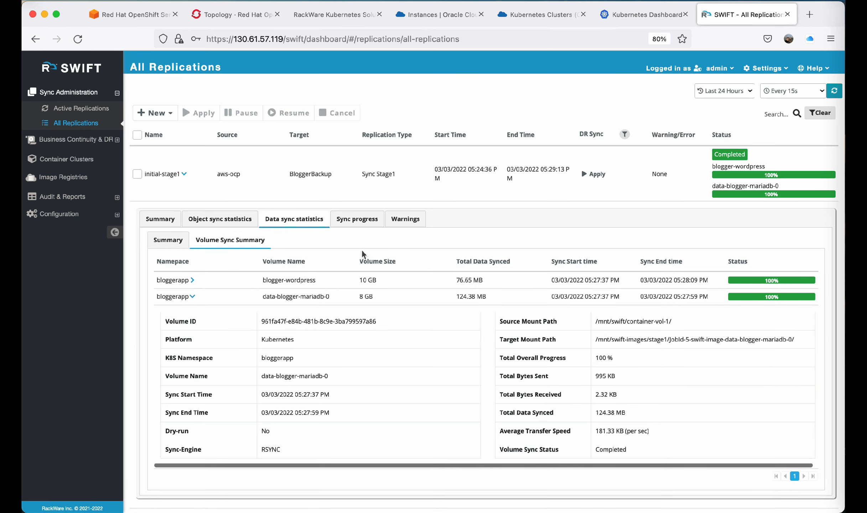
click(364, 218)
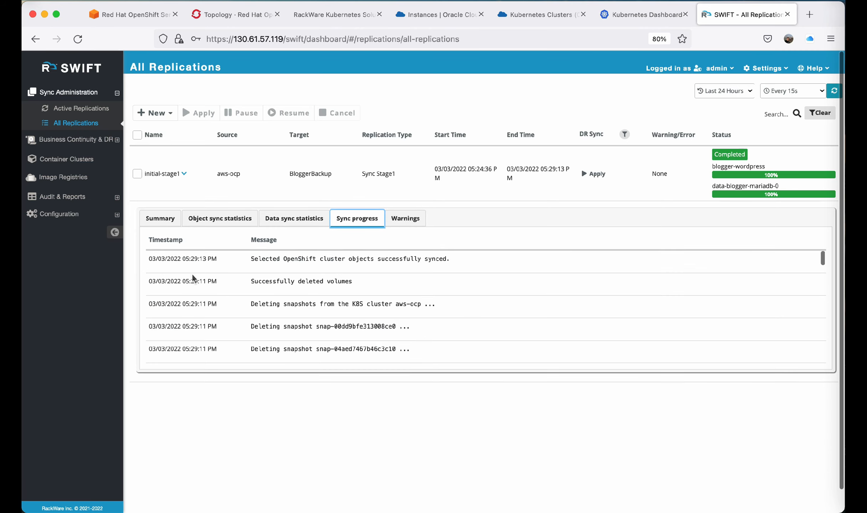
scroll(299, 308, down, 10)
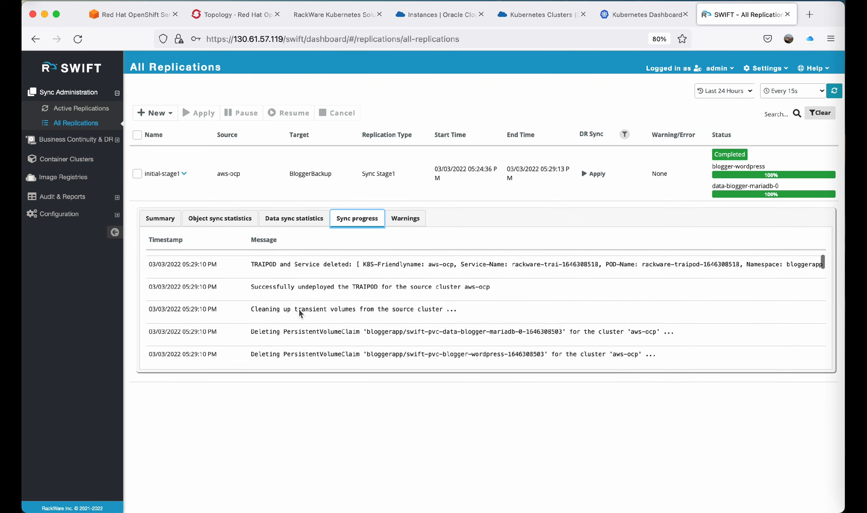
click(182, 173)
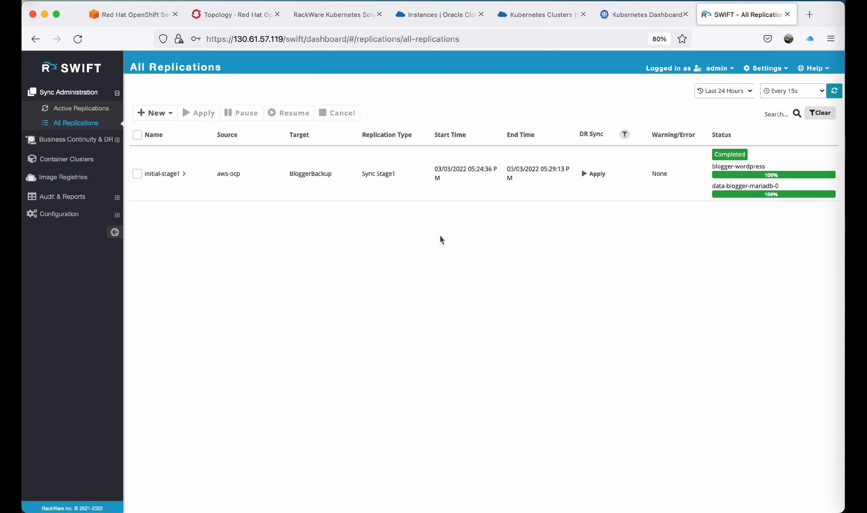
Open the bloggerapp WordPress route from the OpenShift project to check the live blog.
click(235, 14)
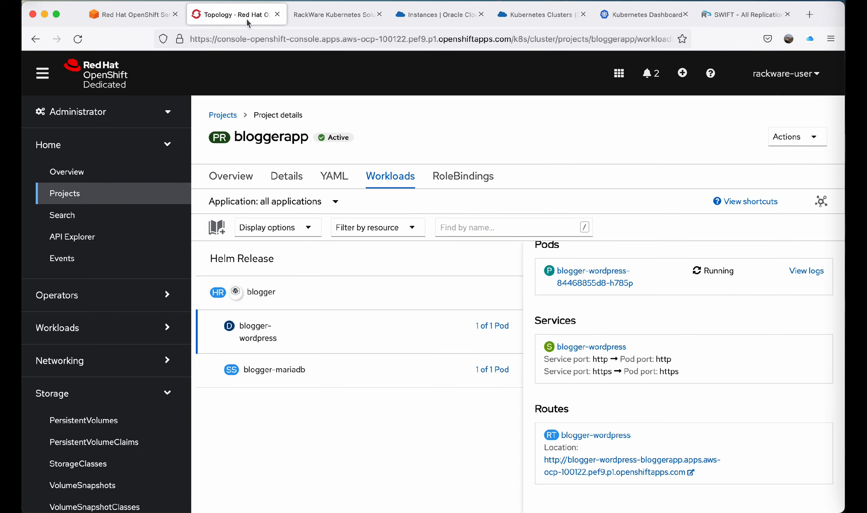
click(623, 472)
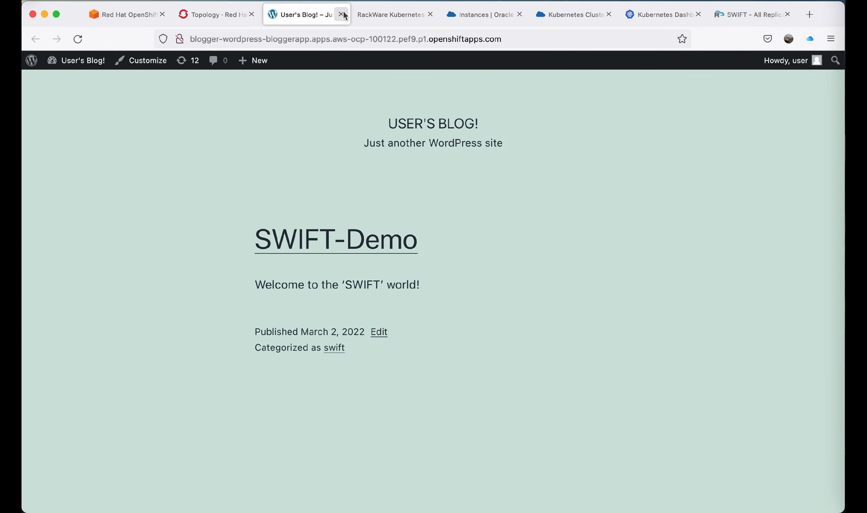
click(341, 14)
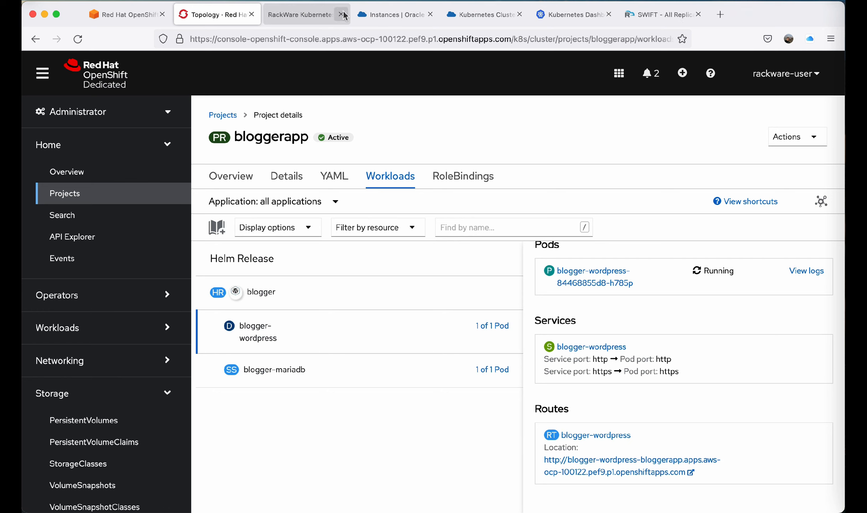
click(655, 18)
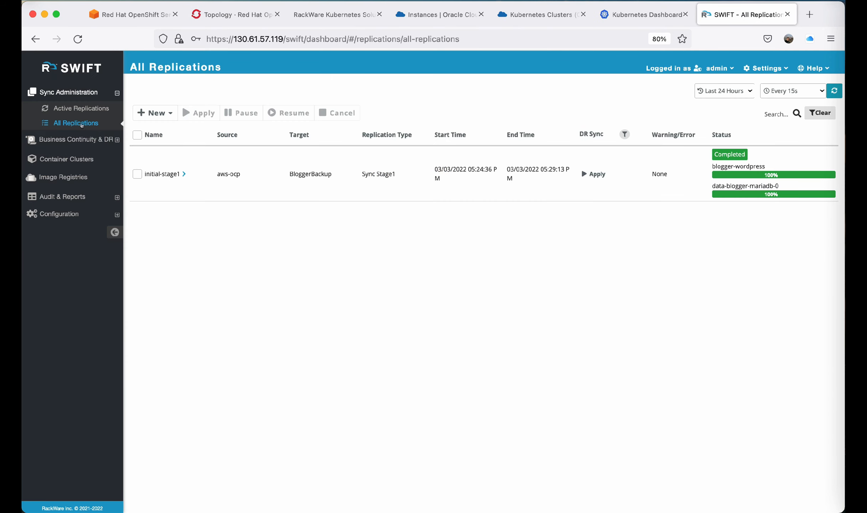
Inspect the BloggerAppPool storage pool's summary and its image groups.
click(92, 141)
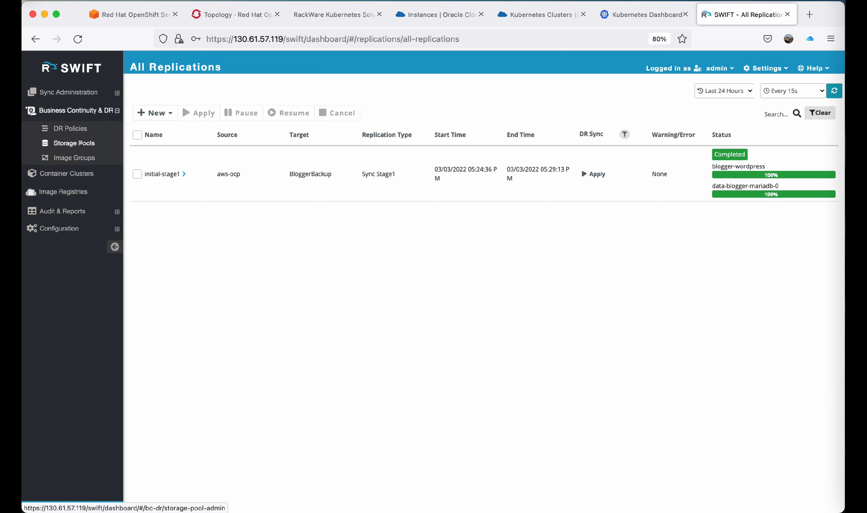
click(80, 143)
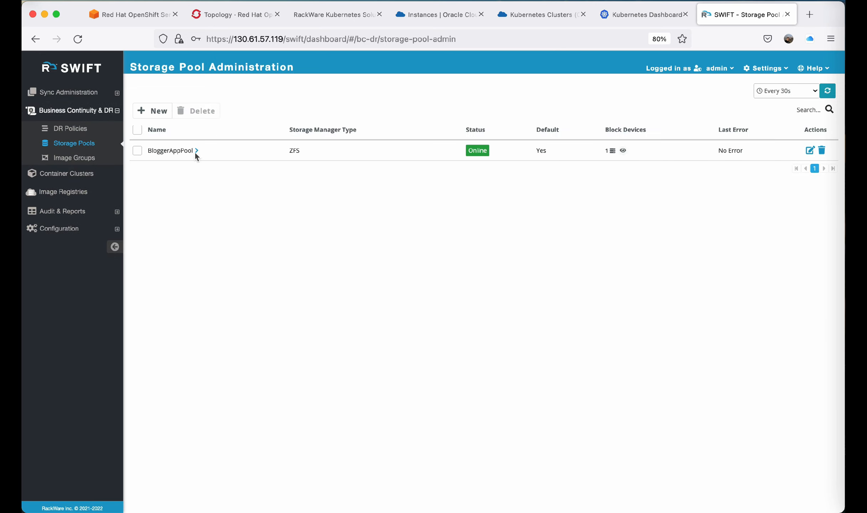
click(196, 151)
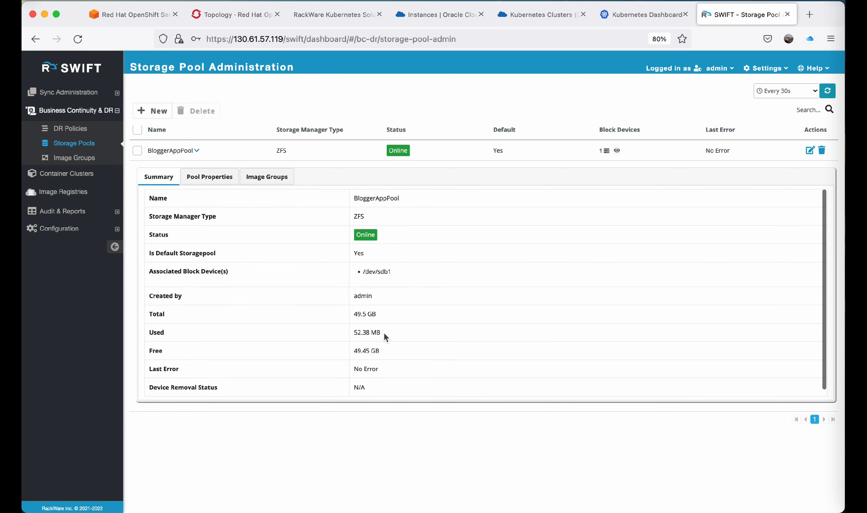
click(258, 180)
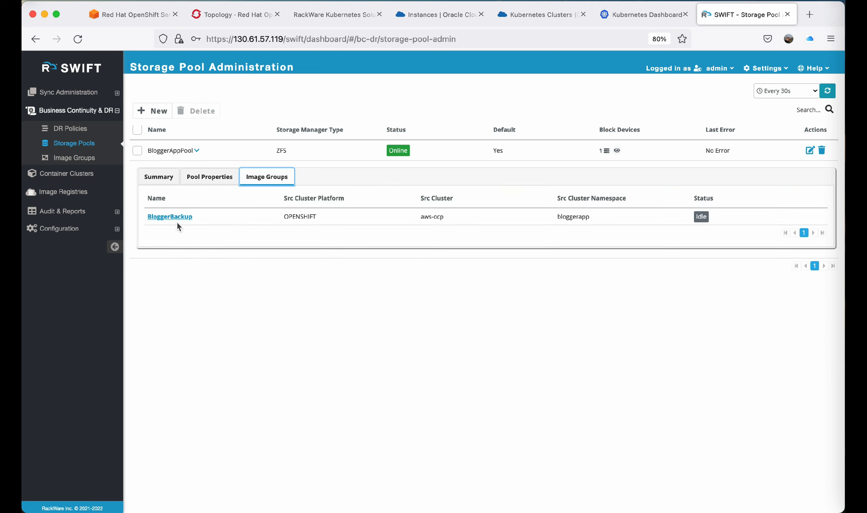
Inspect the BloggerBackup image group's images and the mariadb image properties, then return to all replications.
click(174, 217)
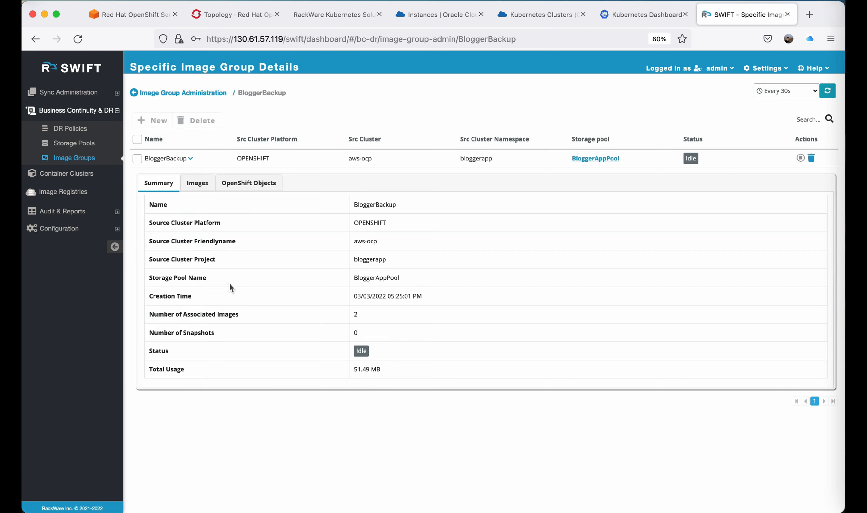
click(197, 183)
click(252, 240)
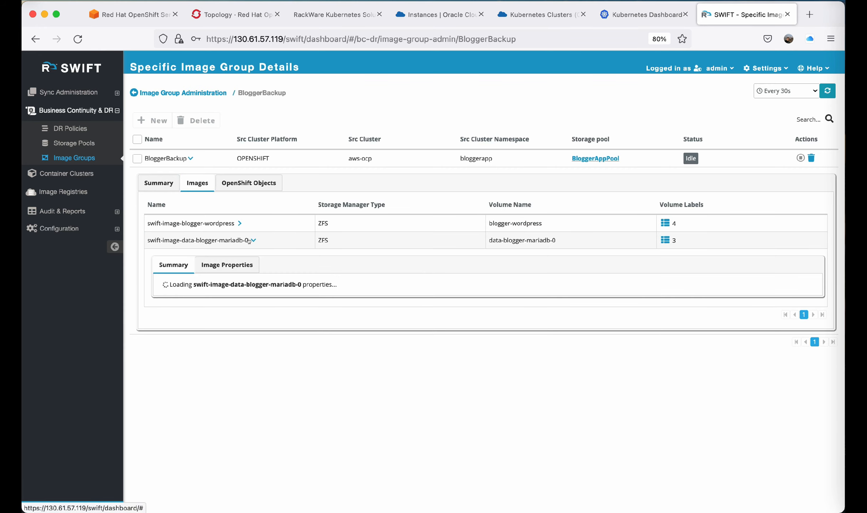
click(234, 263)
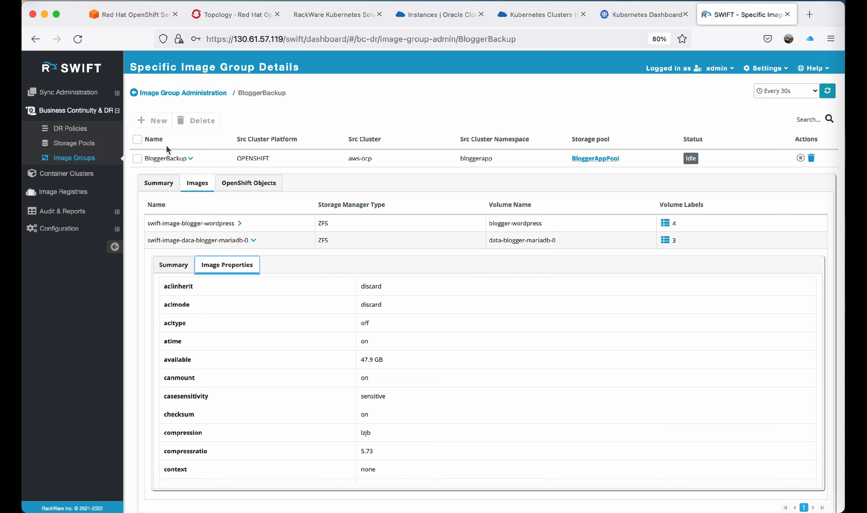
click(175, 92)
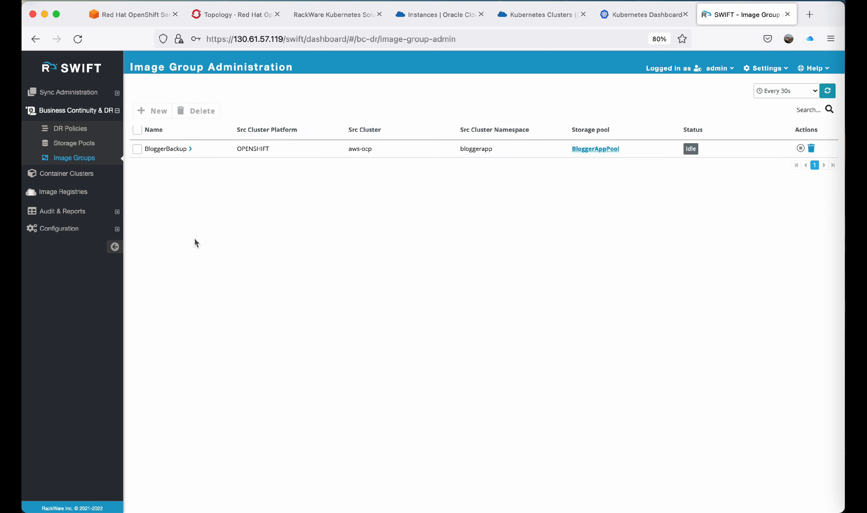
click(71, 94)
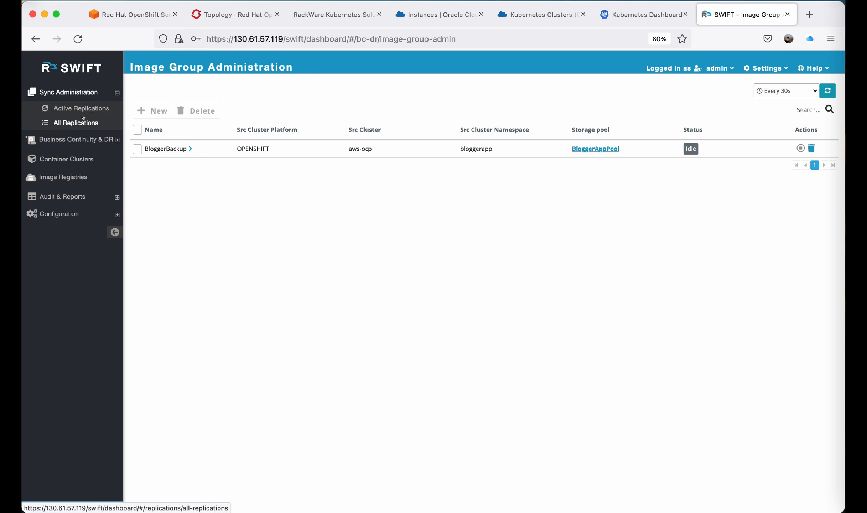
click(81, 122)
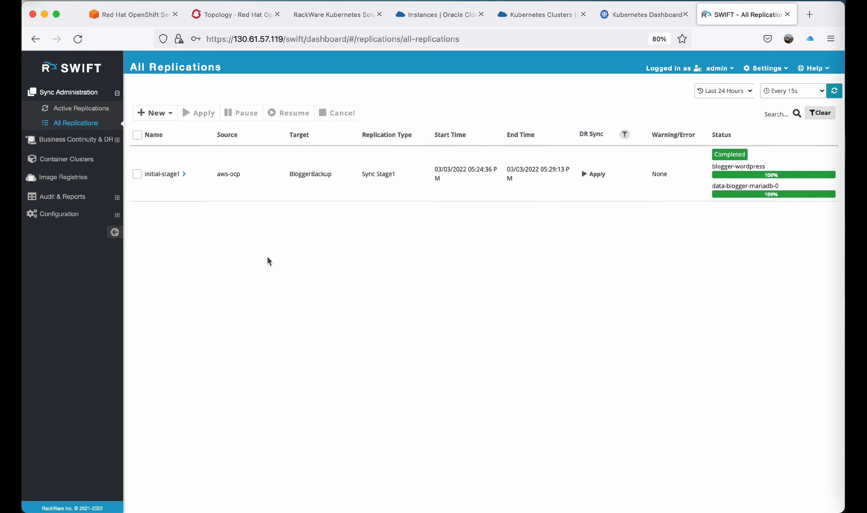
Check the bloggerapp and default namespaces on the OKE cluster's Kubernetes Dashboard.
click(635, 21)
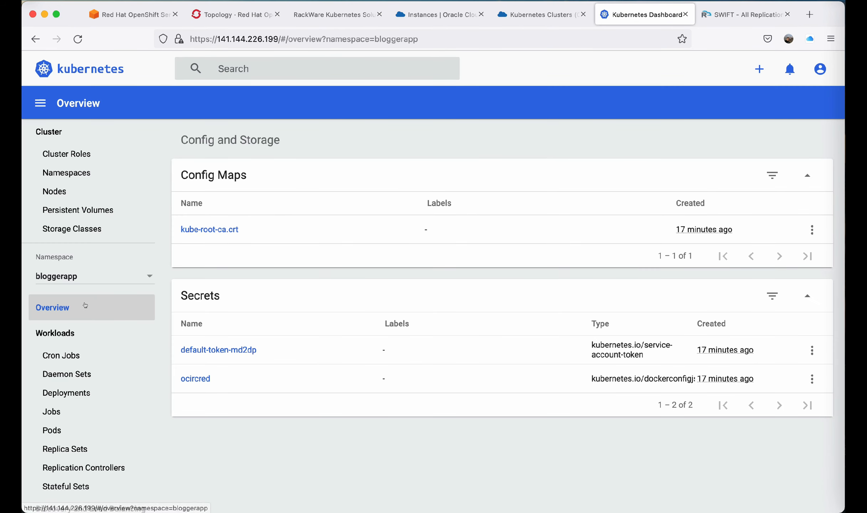
click(78, 277)
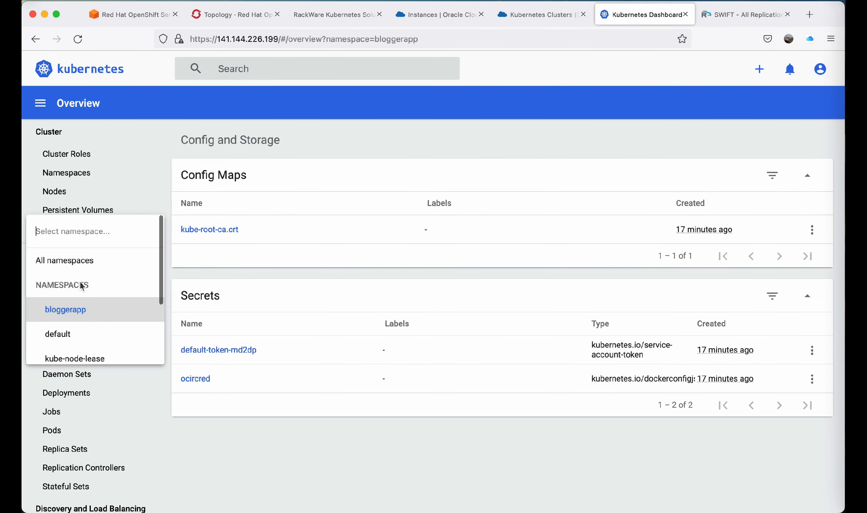
click(84, 304)
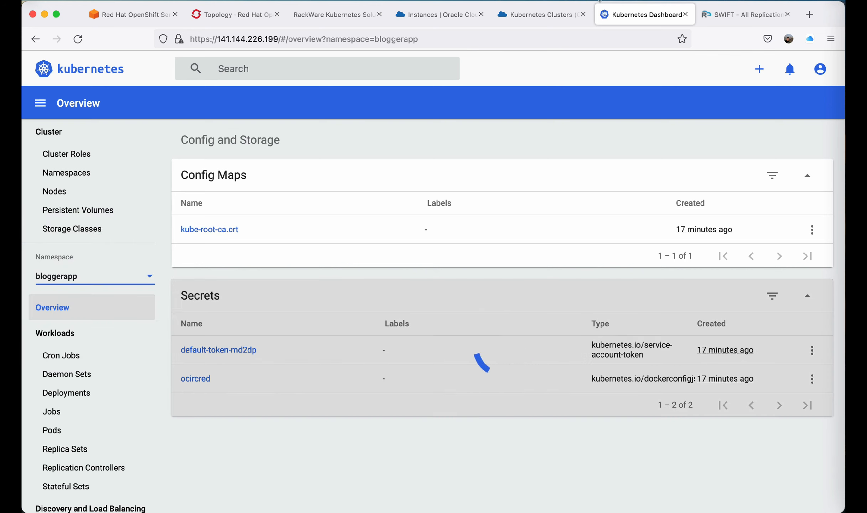
click(742, 14)
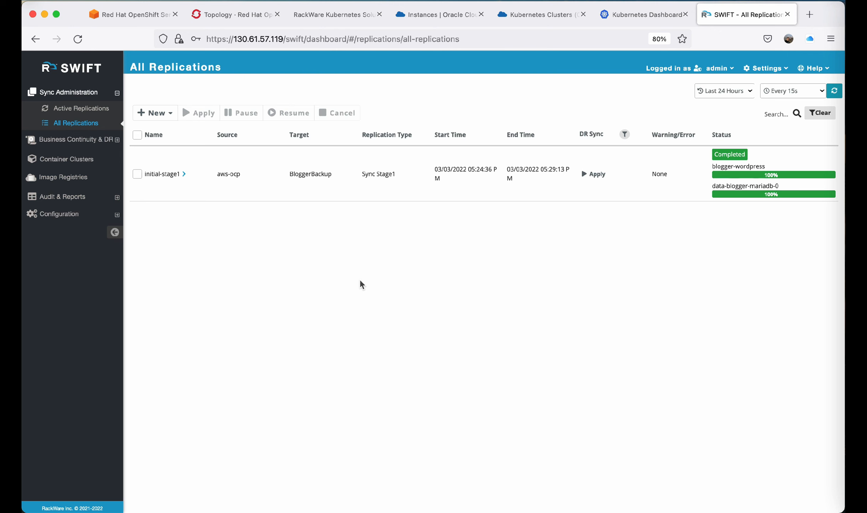
key(ctrl+shift+Tab)
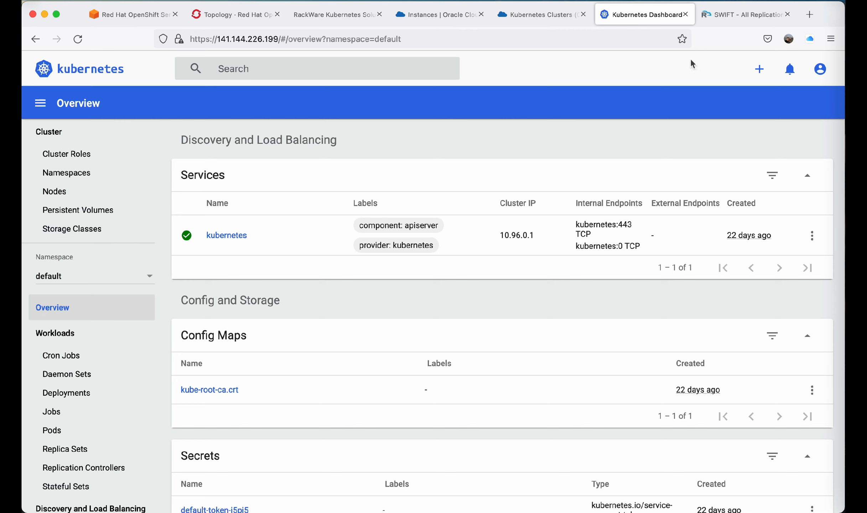
scroll(467, 414, down, 3)
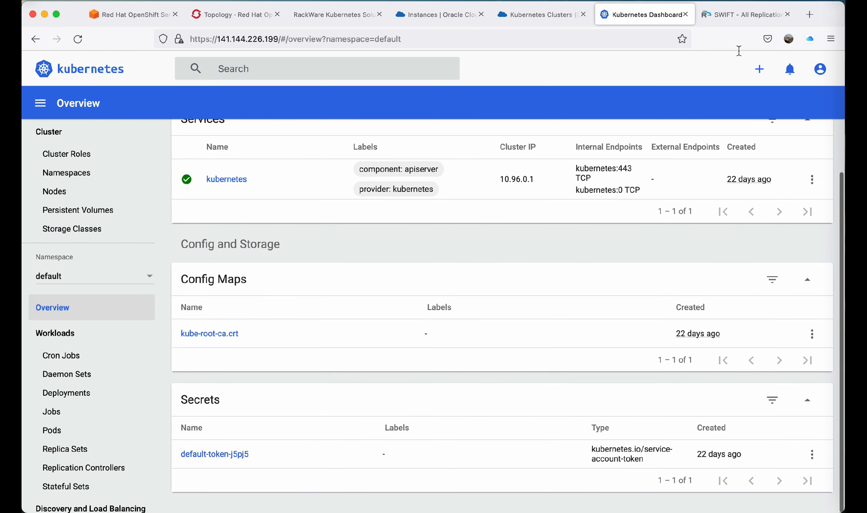
click(744, 18)
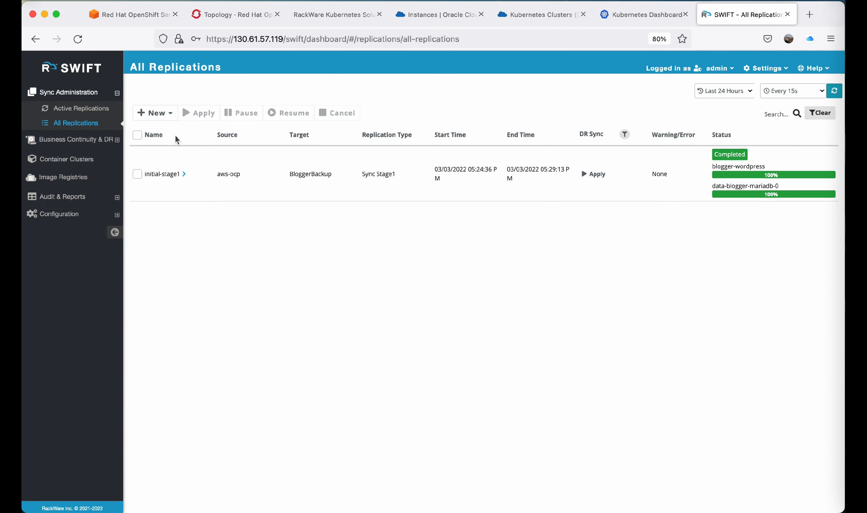
Start a new Stage-2 application replication with an OpenShift source, storage pool BloggerAppPool and image group BloggerBackup.
click(156, 113)
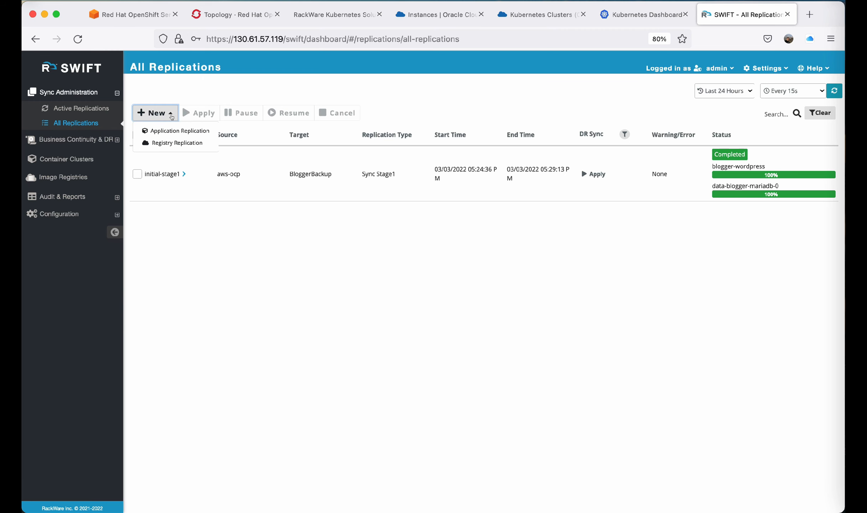
click(195, 132)
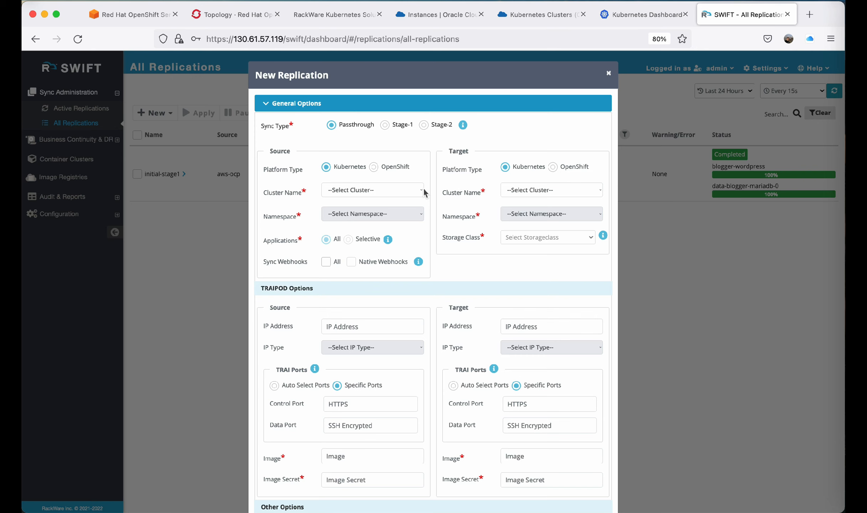
click(423, 124)
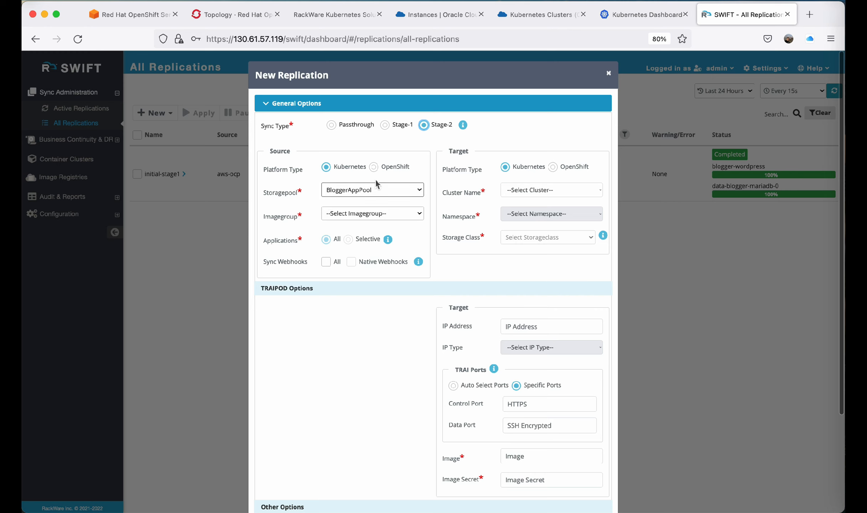
click(374, 167)
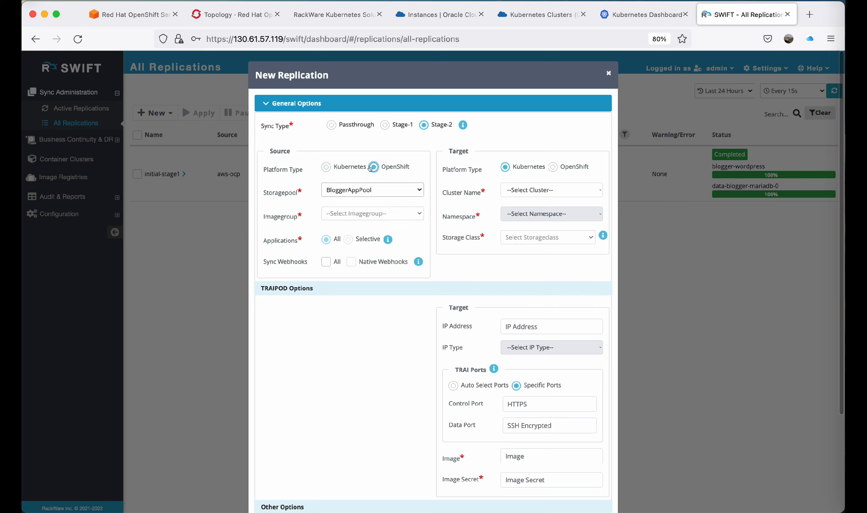
click(368, 213)
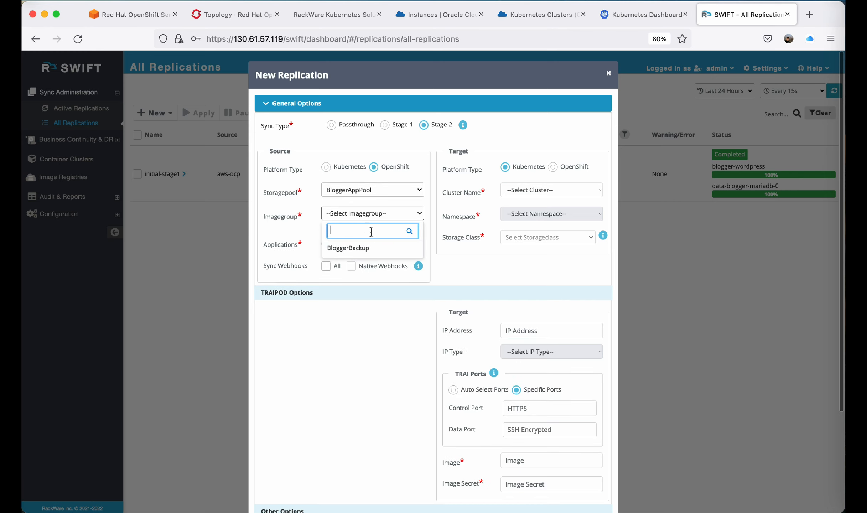
Set the replication target to cluster oke-dr, namespace bloggerapp, storage class oci (Default) and zone EU-FRANKFURT-1-AD-1.
click(548, 190)
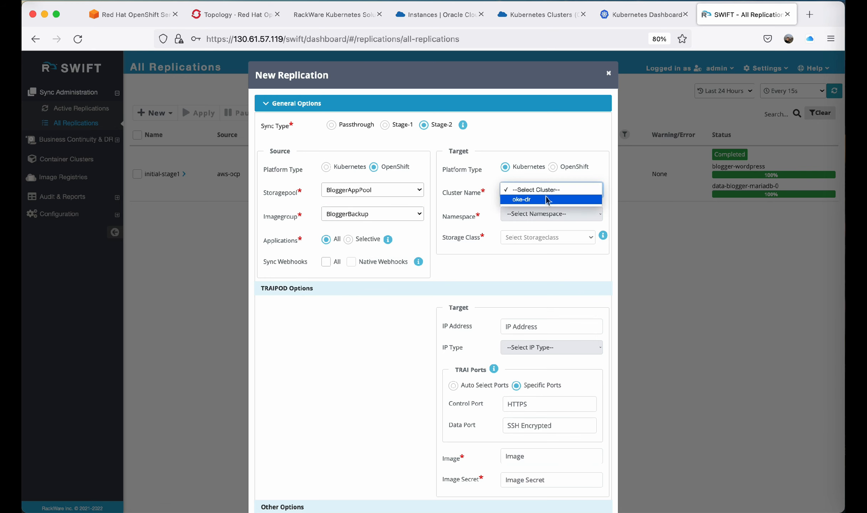
click(548, 199)
click(542, 215)
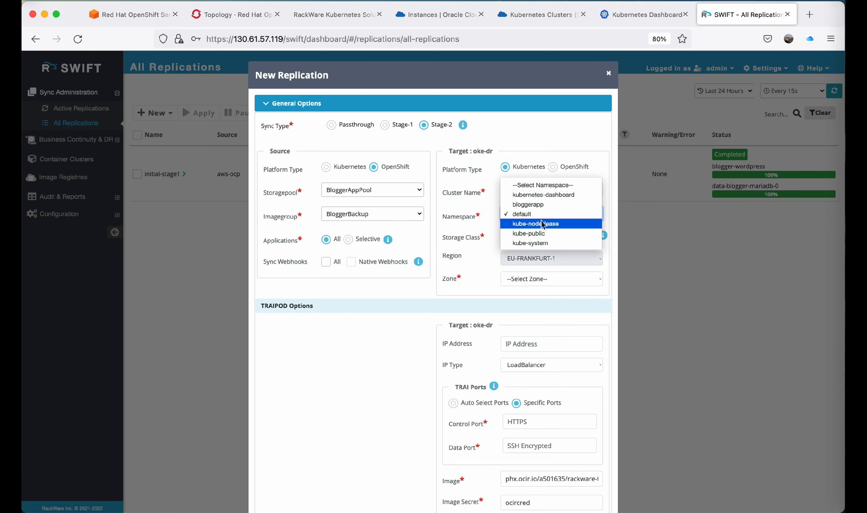
click(547, 204)
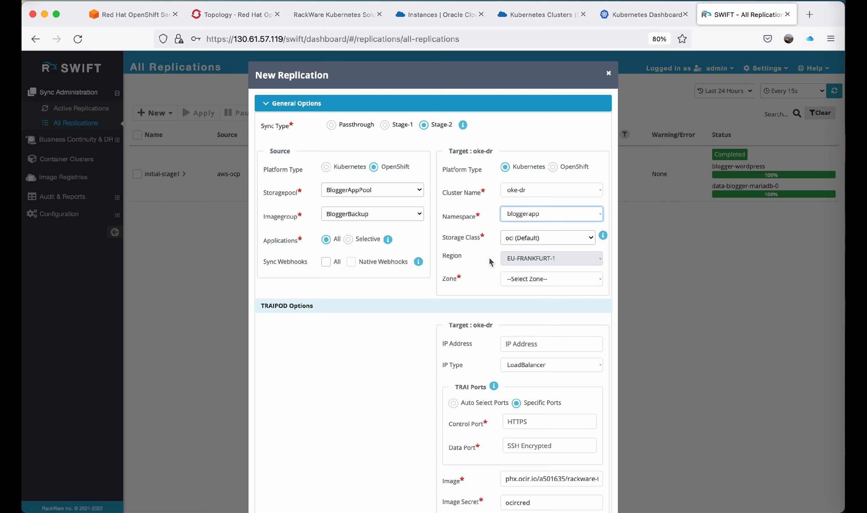
click(538, 243)
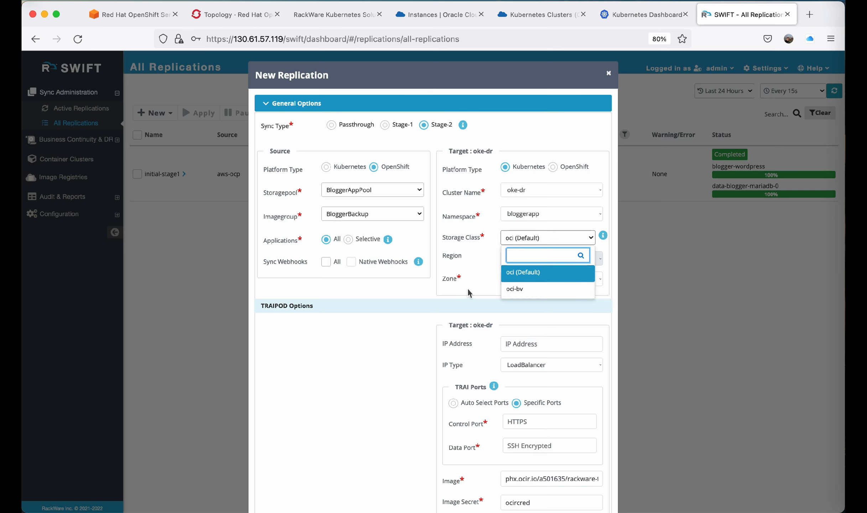
click(453, 301)
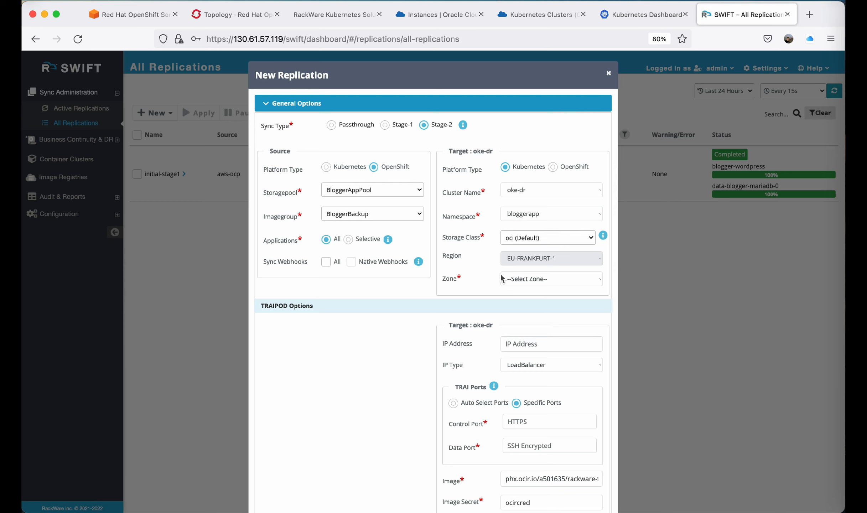
click(527, 285)
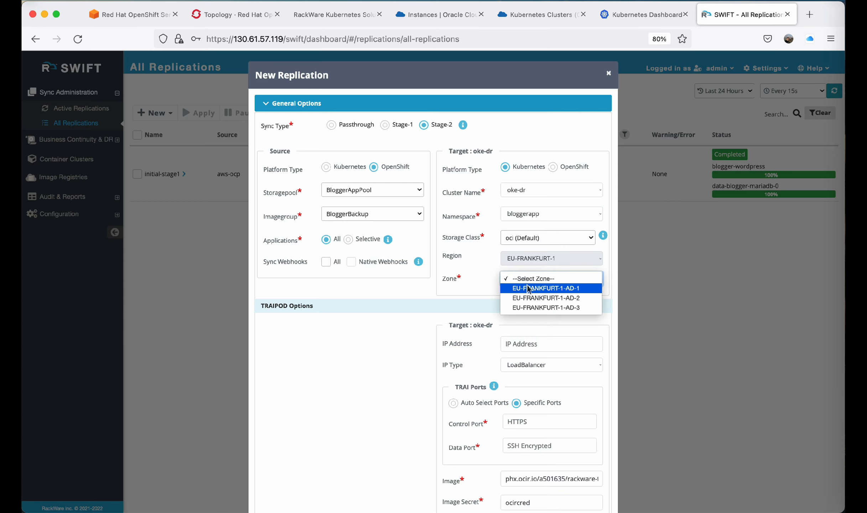
click(528, 287)
Set the target TRAI control port to 32090 and data port to 32091.
scroll(363, 363, down, 5)
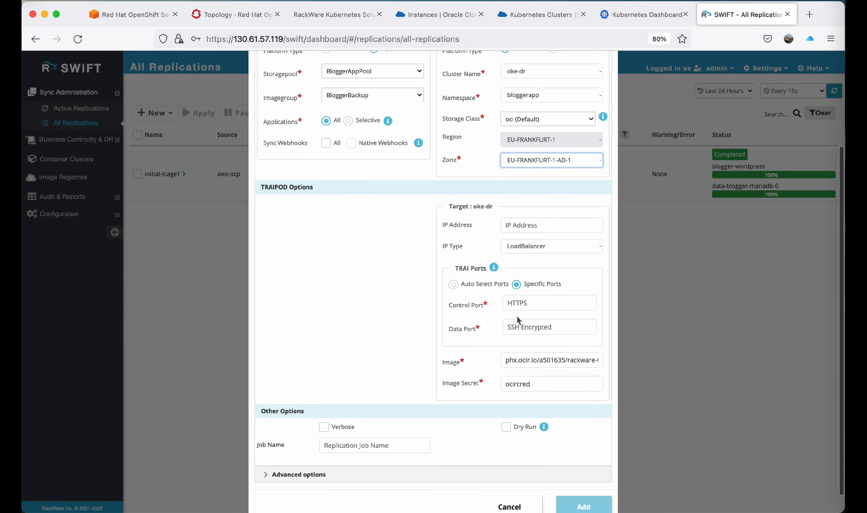
click(531, 306)
text(32)
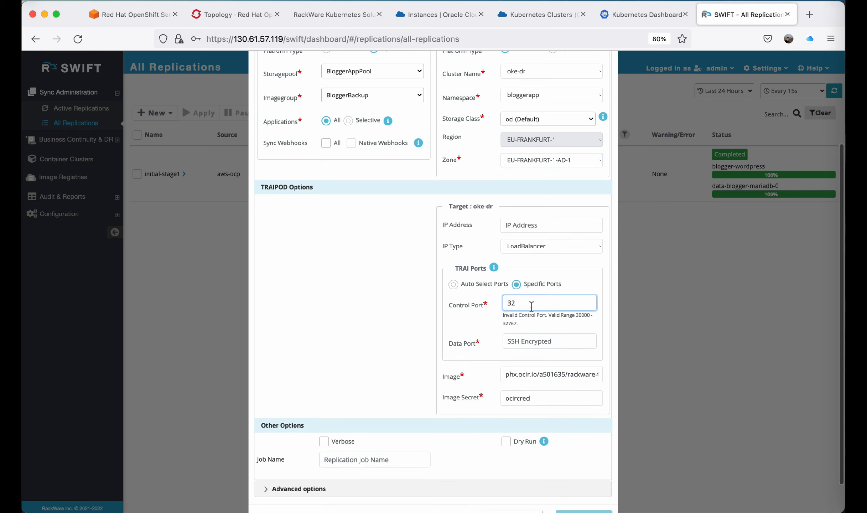
text(090)
key(Tab)
text(32)
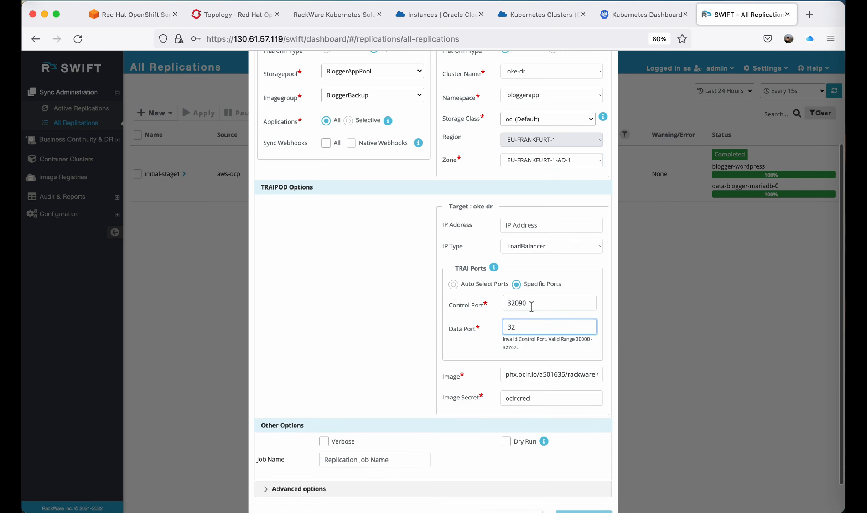
text(091)
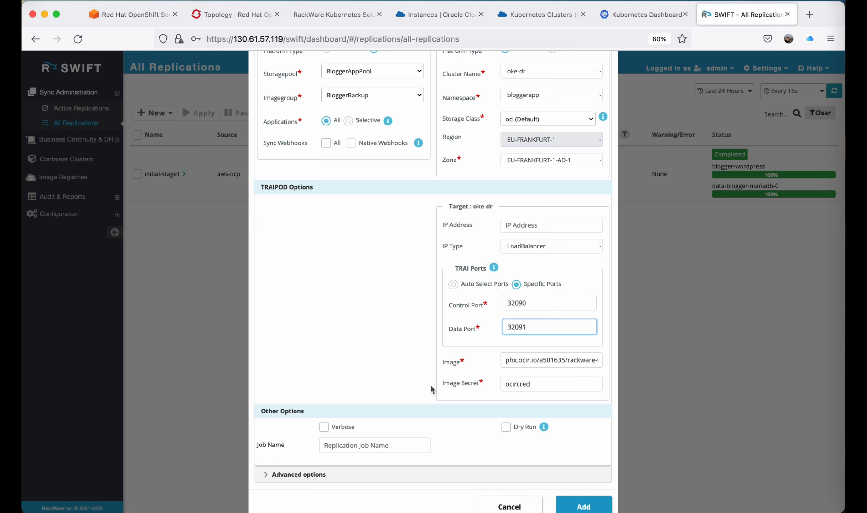
Name the replication job initial-stage1.
scroll(460, 408, down, 1)
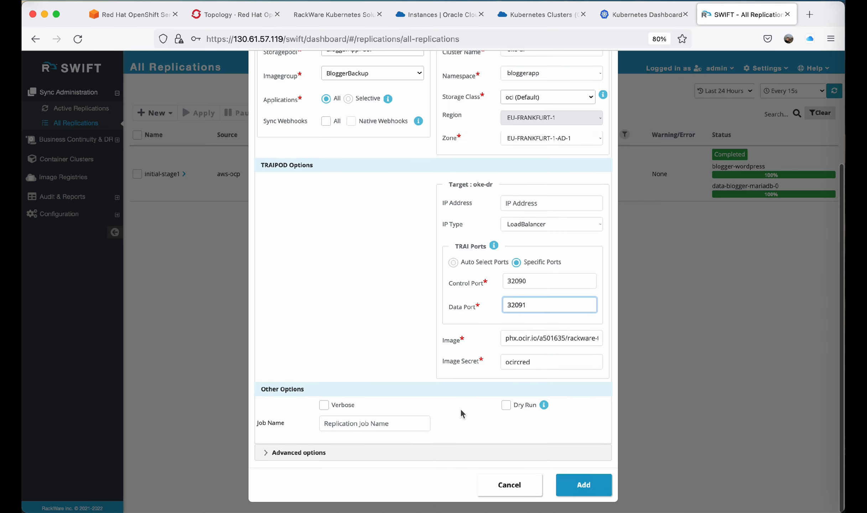
click(395, 422)
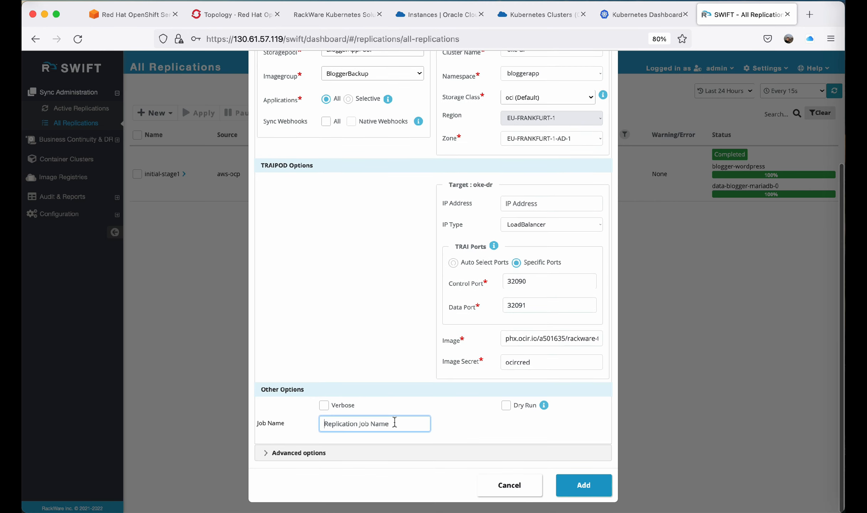
text(initial-stag)
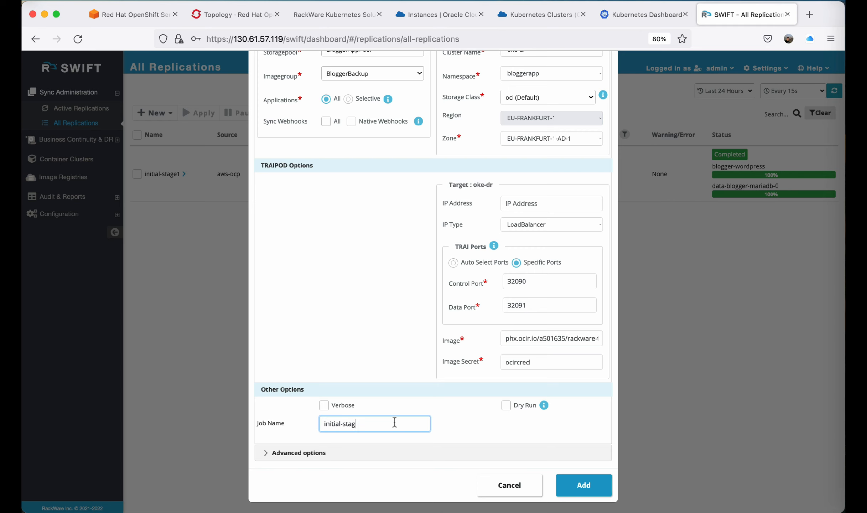
text(e1)
Expand the advanced options and review the TRAI CPU/Memory and Image Registry settings.
click(349, 457)
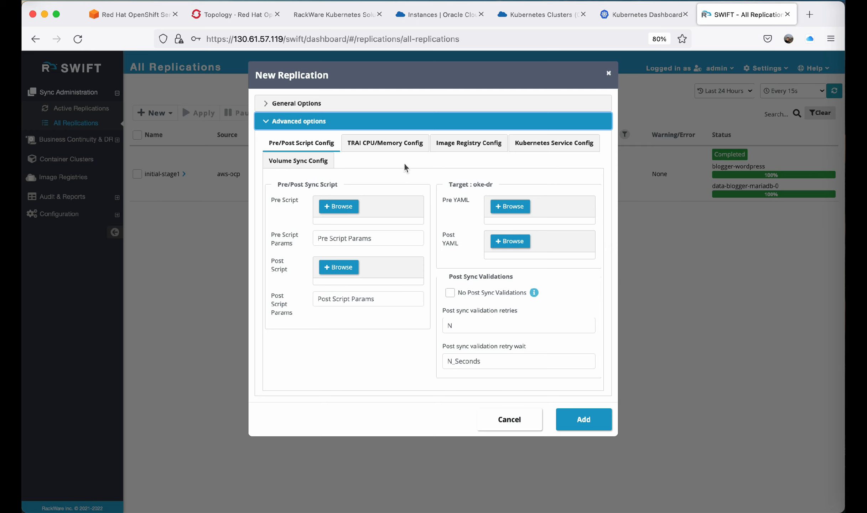
click(398, 144)
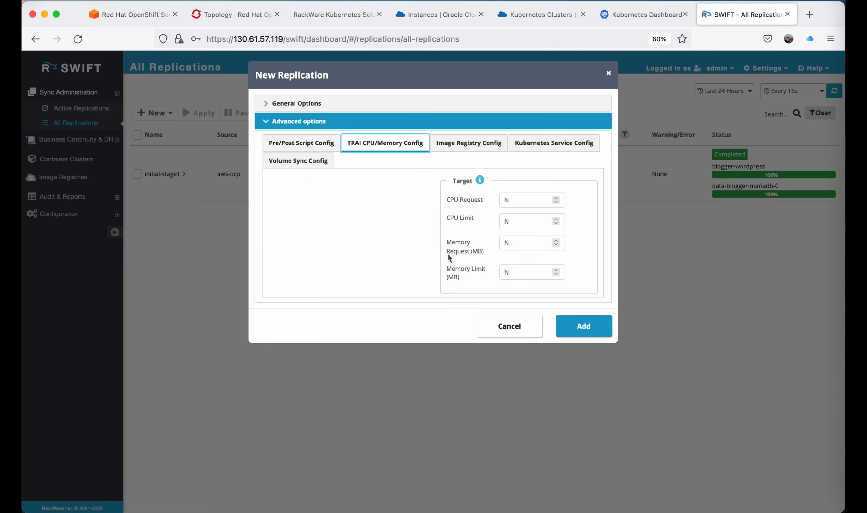
click(476, 143)
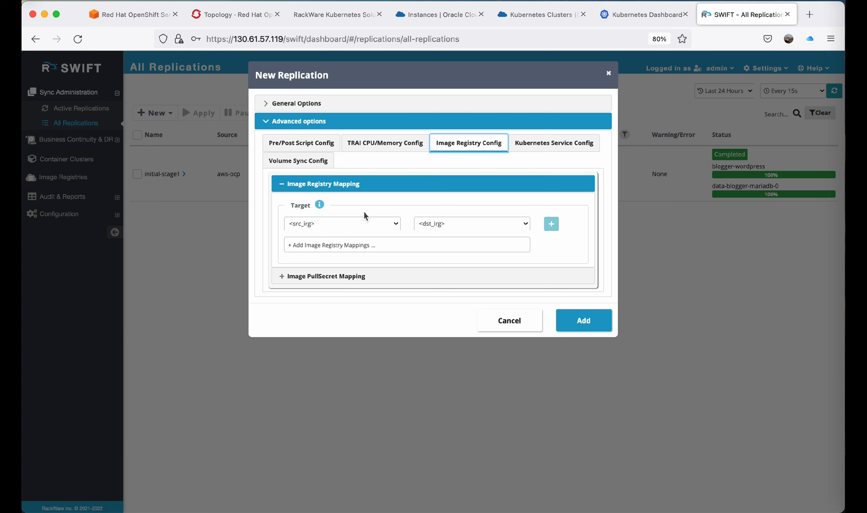
click(392, 224)
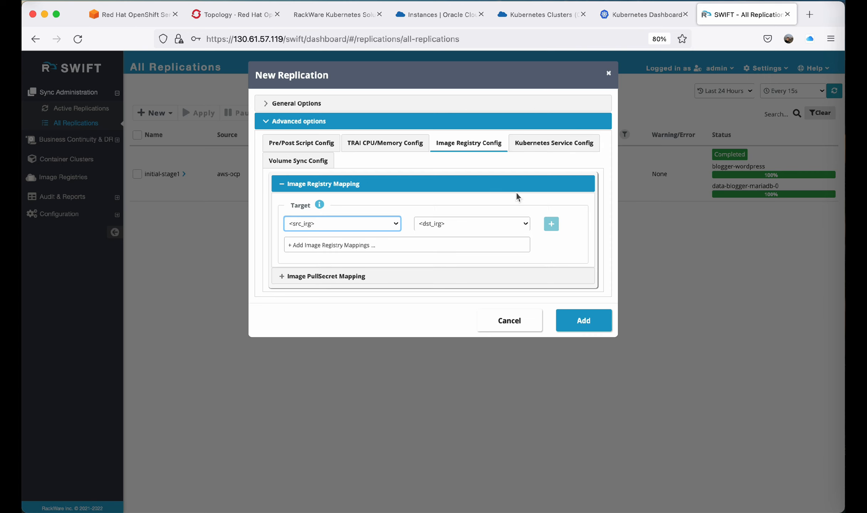
Map the blogger-wordpress service type to NodePort in the Kubernetes service settings.
click(538, 147)
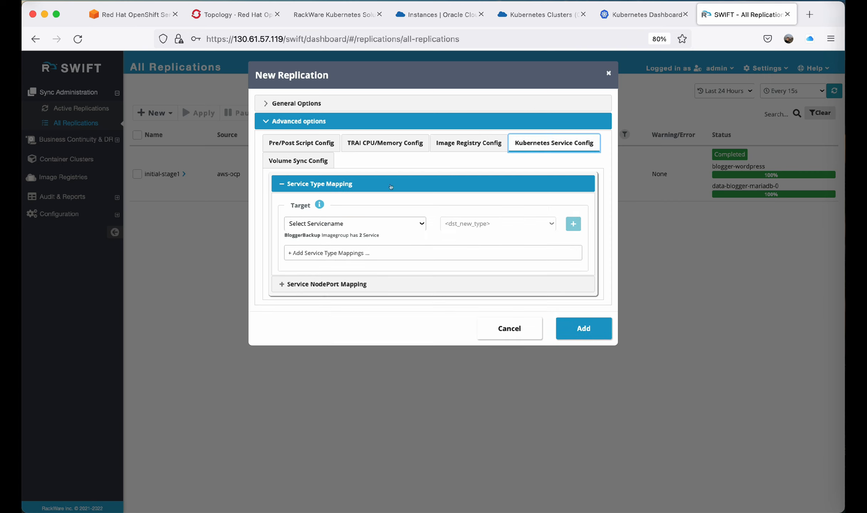
click(343, 223)
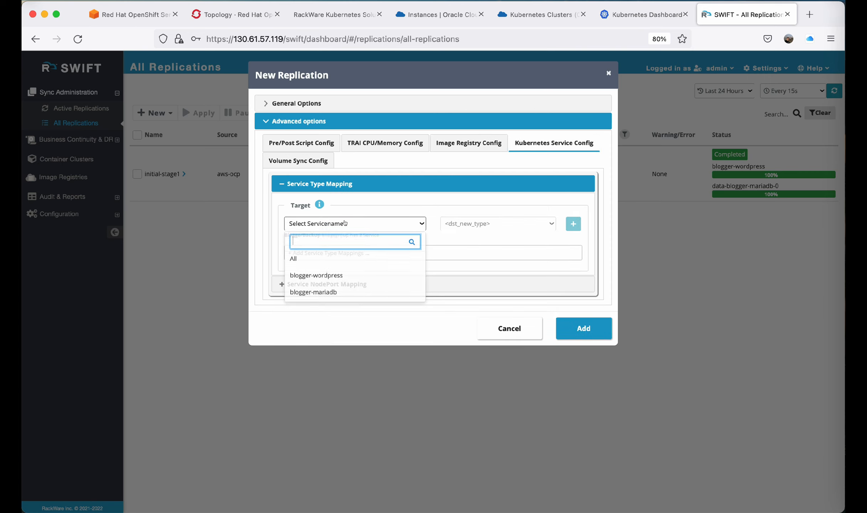
click(335, 274)
click(477, 224)
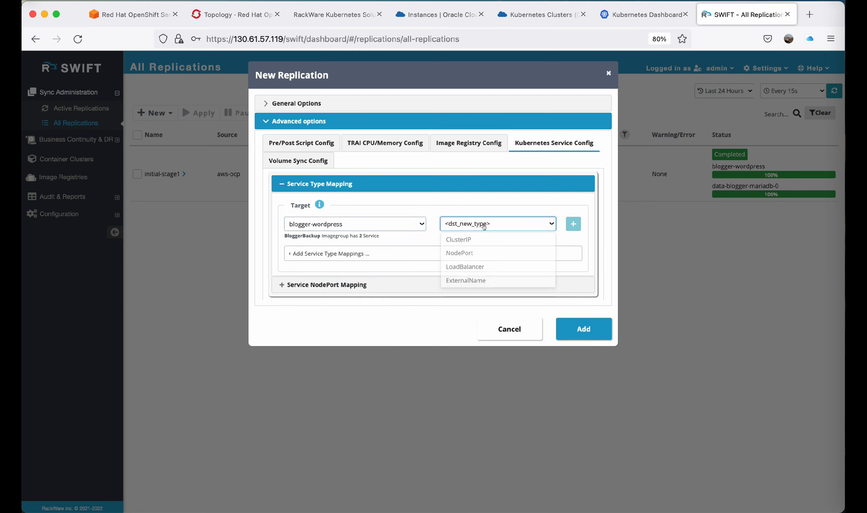
click(482, 251)
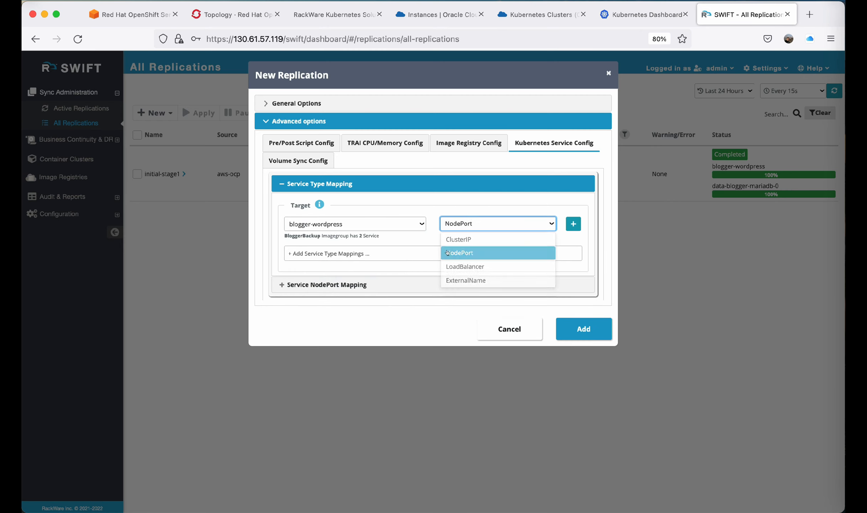
Add a NodePort mapping for blogger-wordpress from port 31814 to a randomized destination port.
click(318, 161)
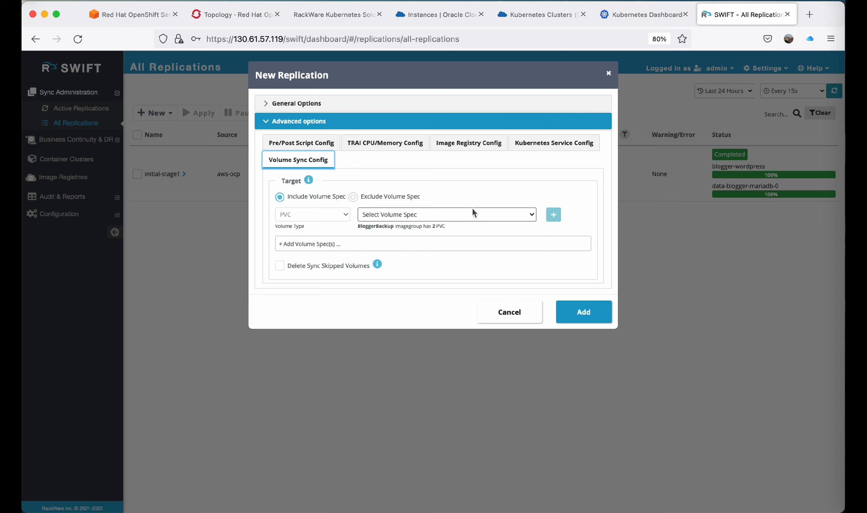
click(545, 146)
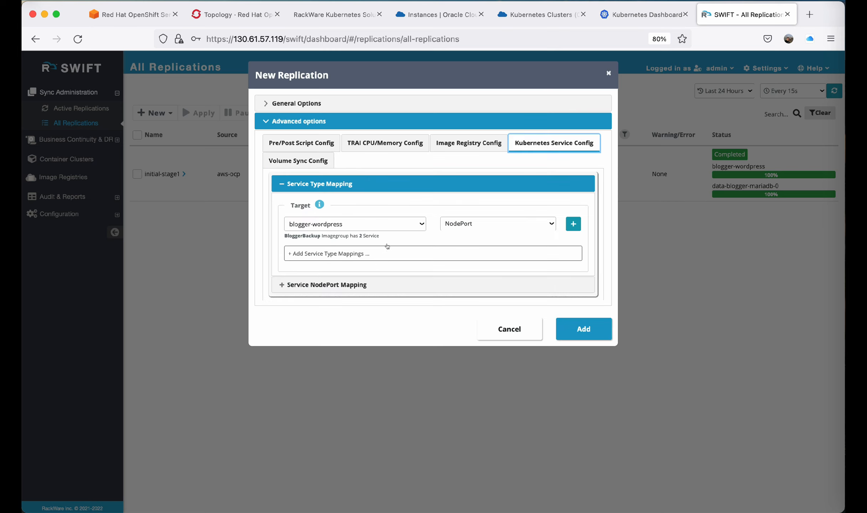
click(280, 188)
click(279, 201)
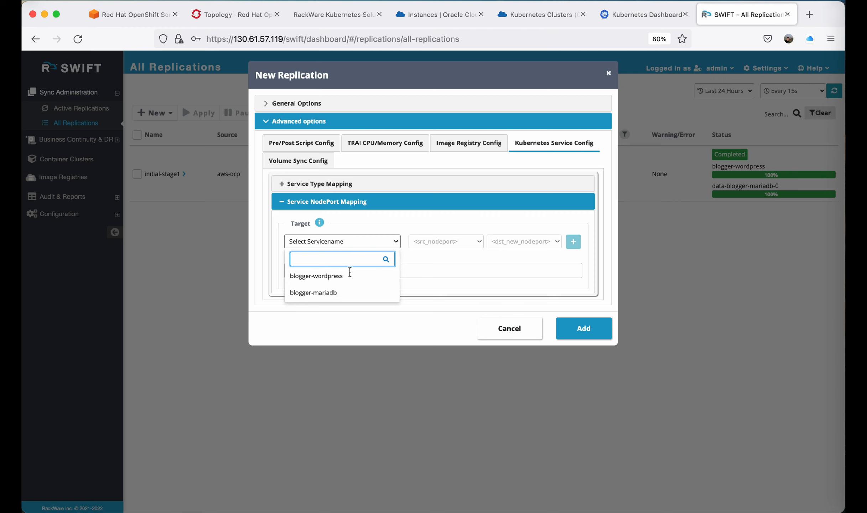
click(346, 277)
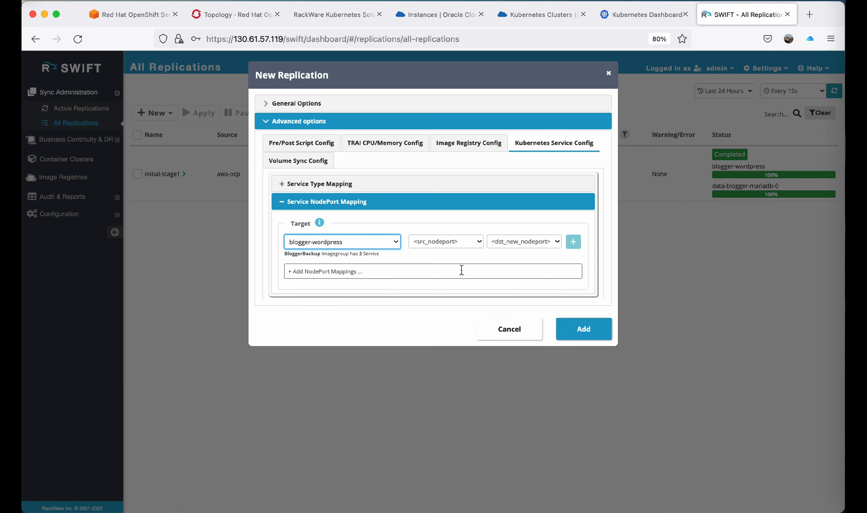
click(473, 242)
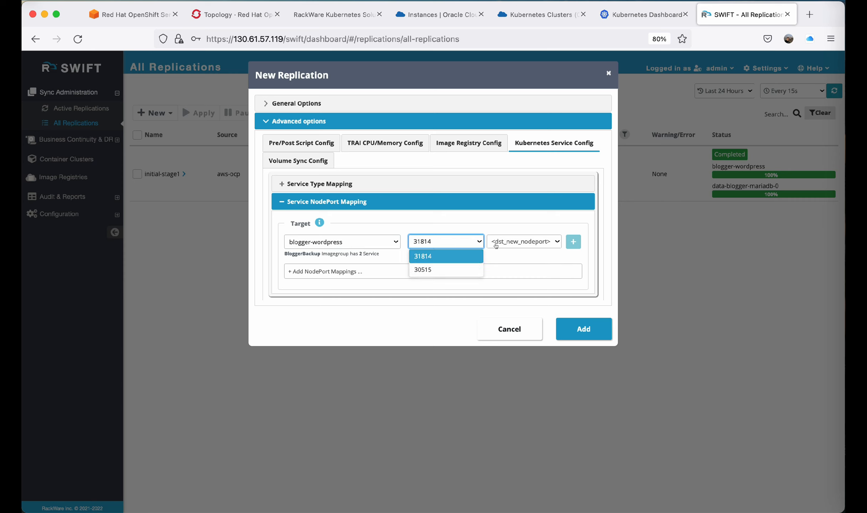
click(463, 257)
click(552, 244)
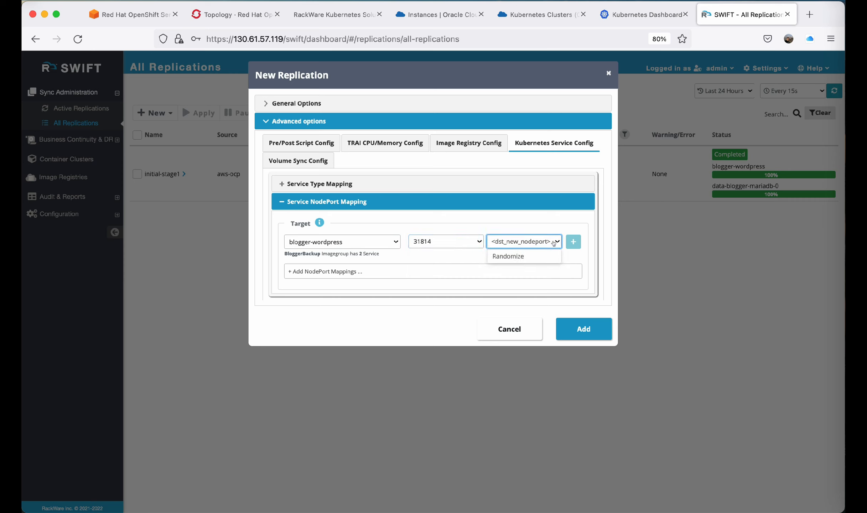
click(532, 258)
click(573, 242)
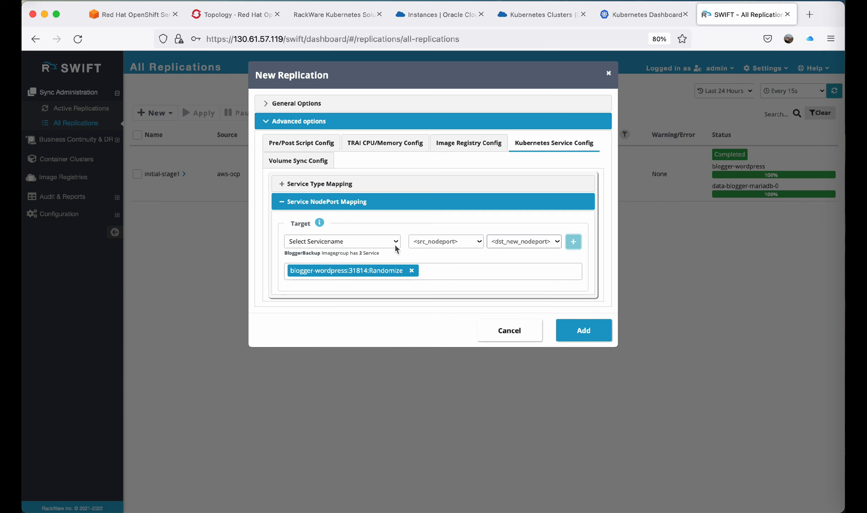
Add a NodePort mapping for blogger-wordpress from port 30515 to a randomized destination port and submit the replication.
click(352, 244)
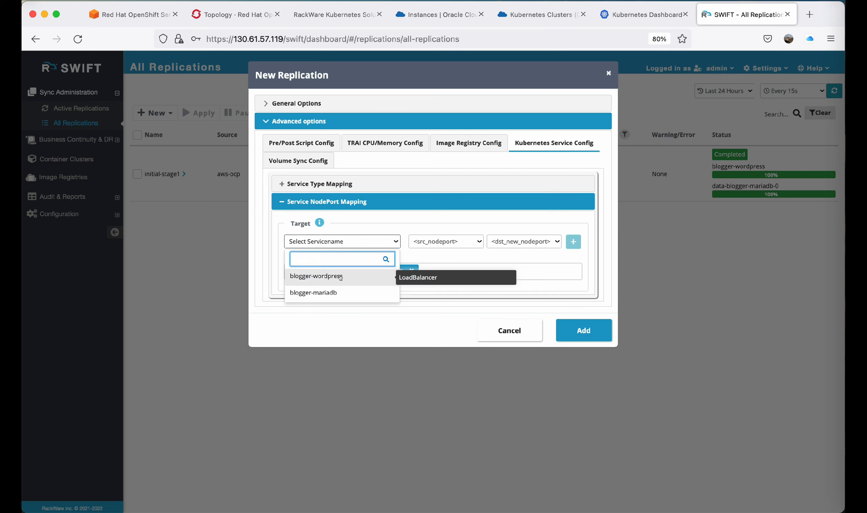
click(474, 243)
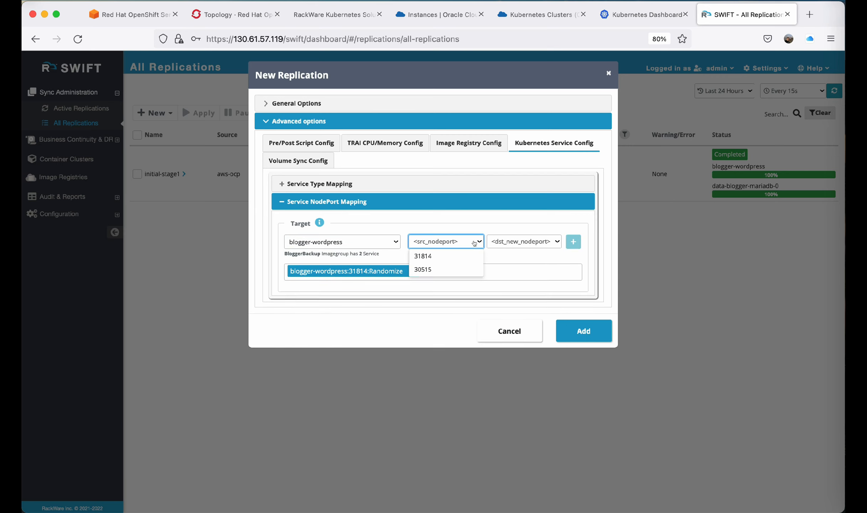
click(456, 268)
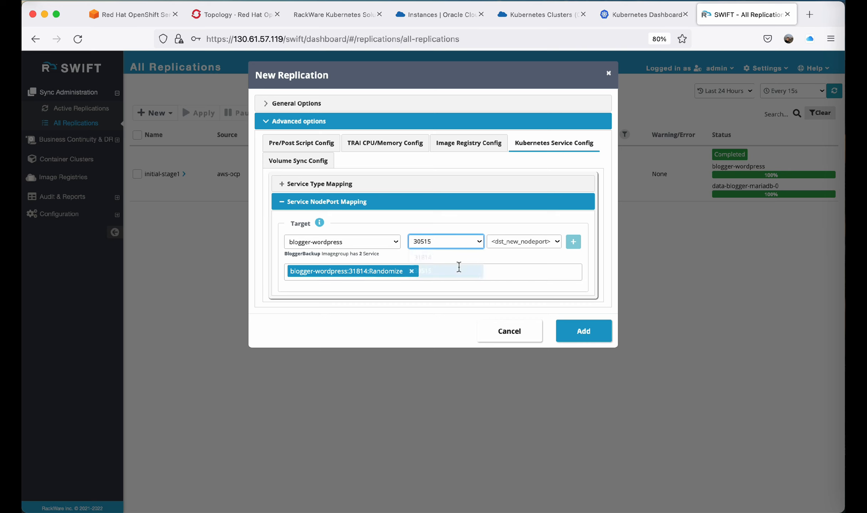
click(551, 242)
click(508, 256)
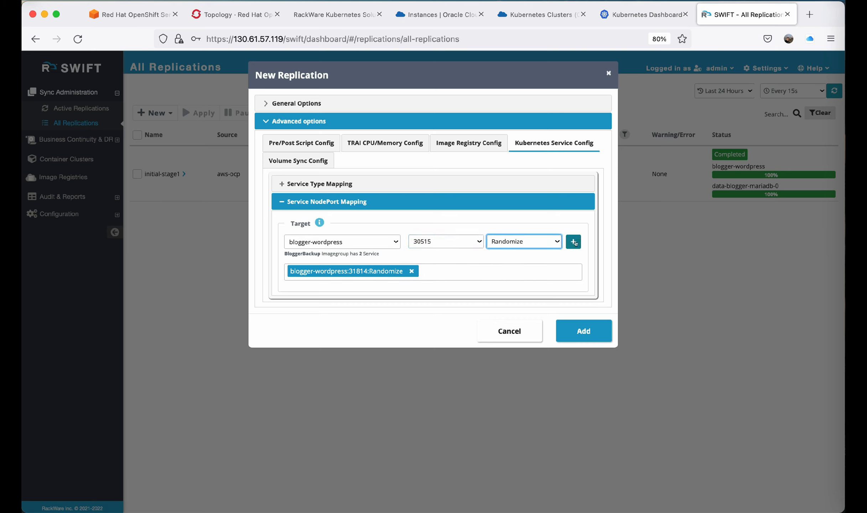
click(574, 242)
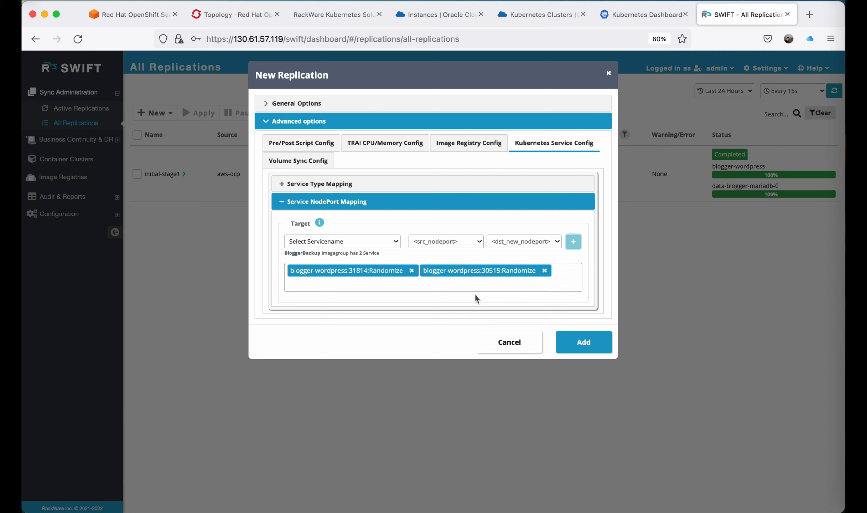
click(572, 339)
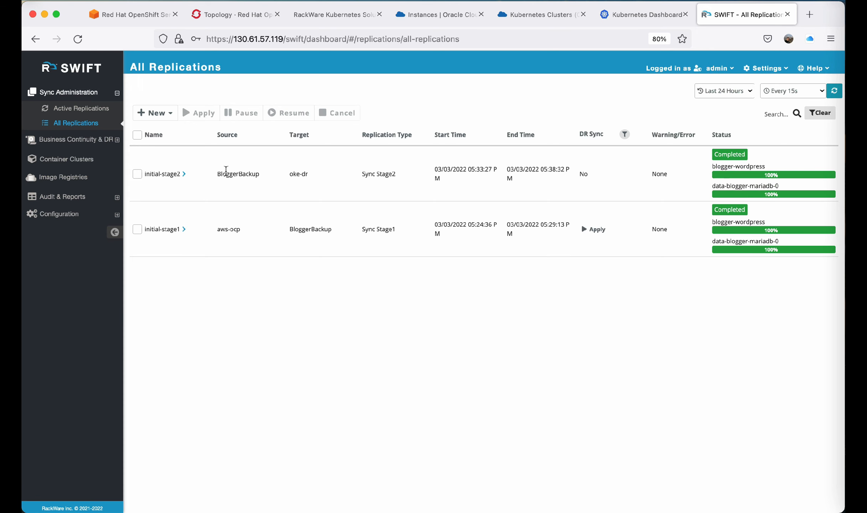
Review the initial-stage2 replication's data sync statistics, volume sync summary and sync progress.
click(184, 174)
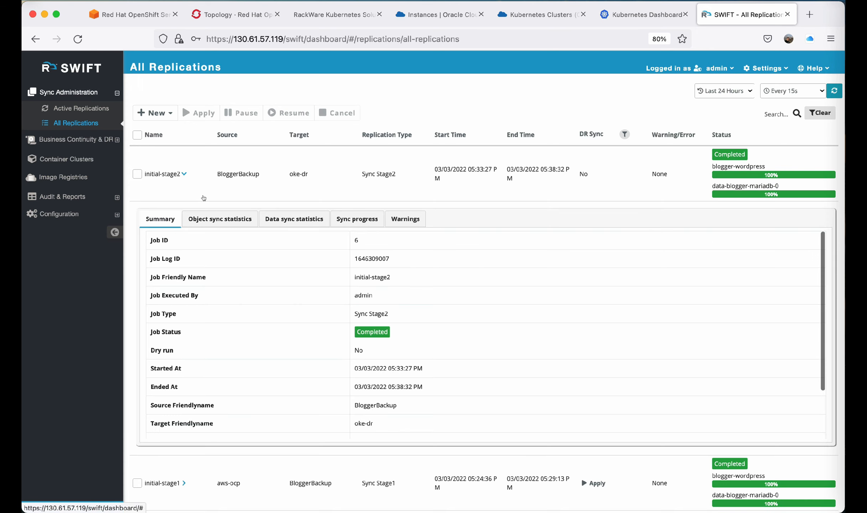
click(287, 220)
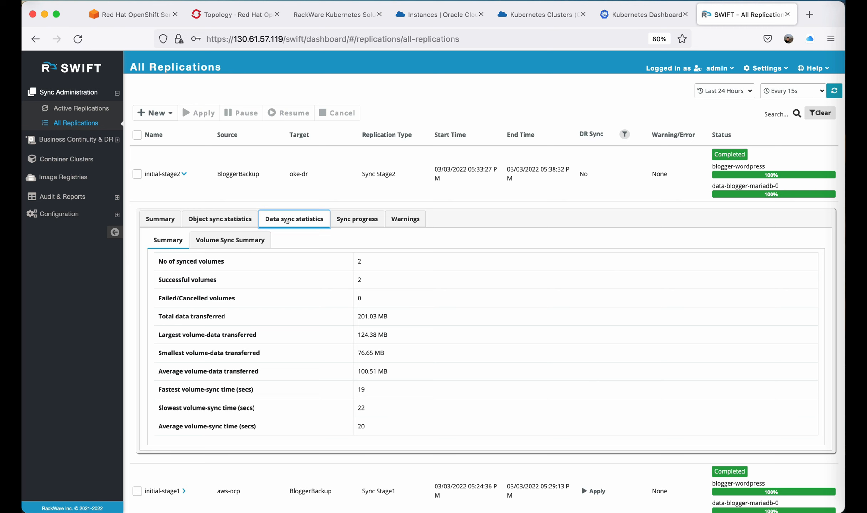
click(249, 246)
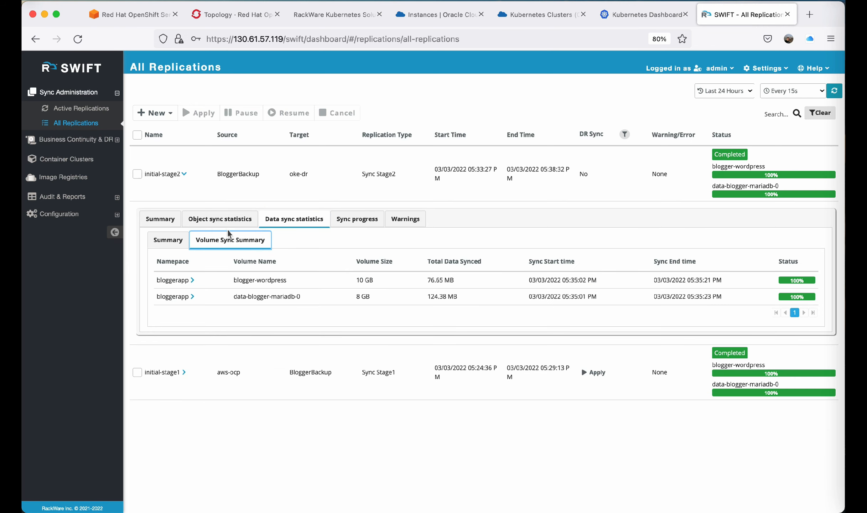
click(174, 241)
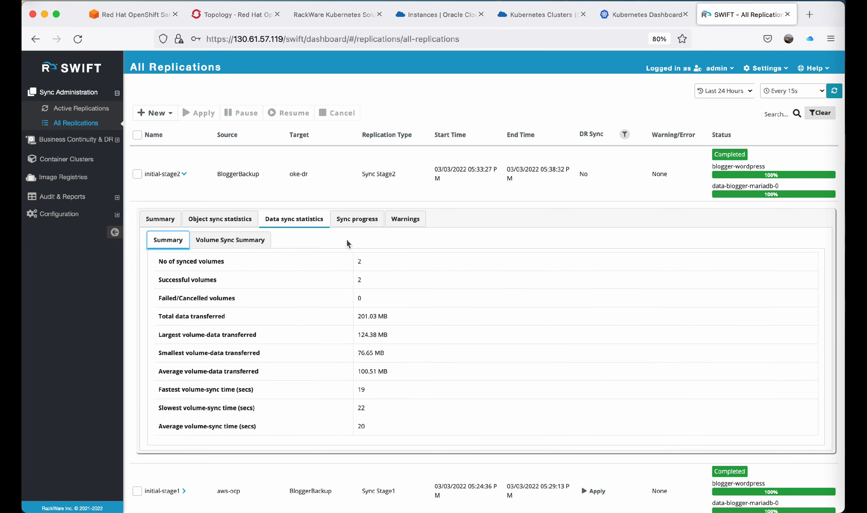
click(363, 223)
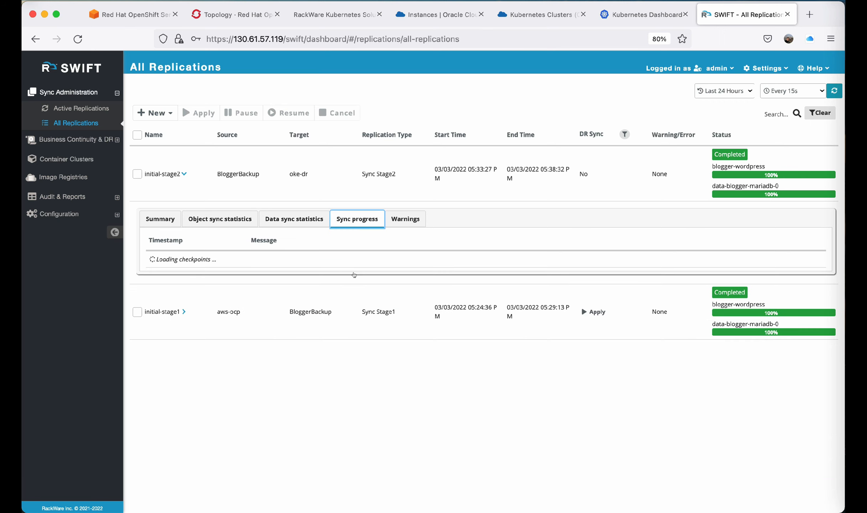
click(183, 171)
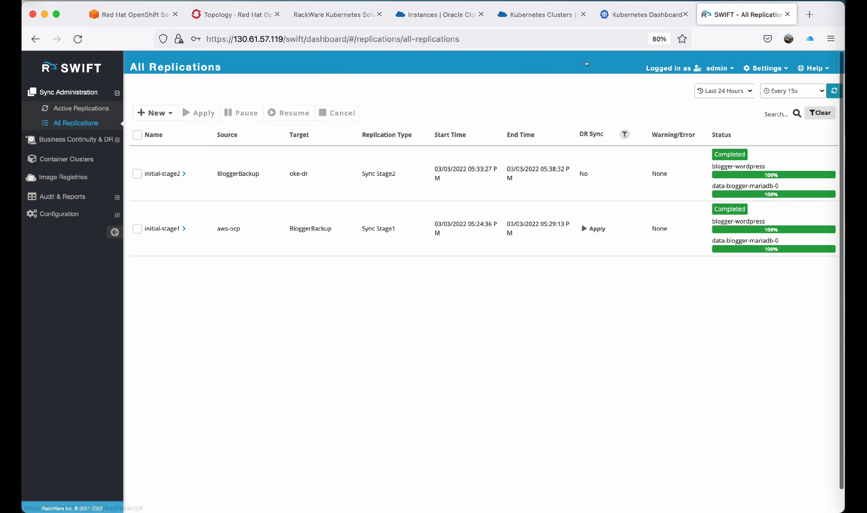
Inspect the bloggerapp namespace's pods, persistent volume claims and services in the Kubernetes Dashboard.
click(636, 14)
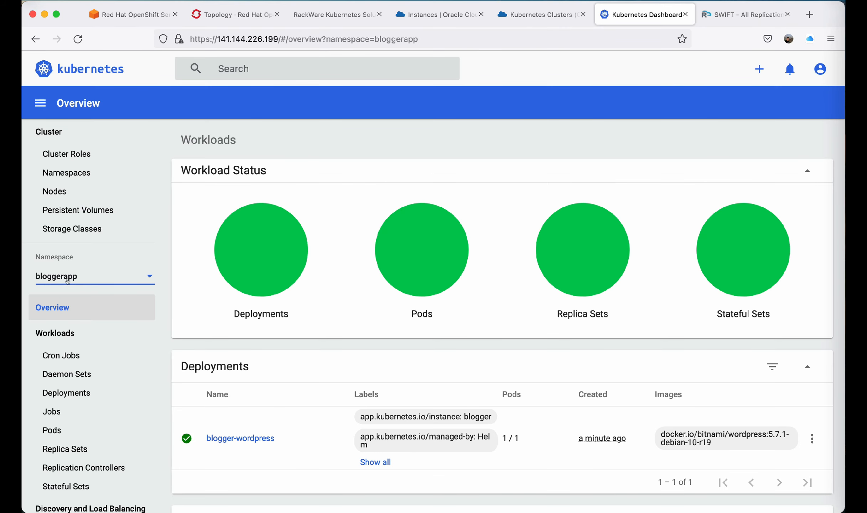
scroll(404, 360, down, 8)
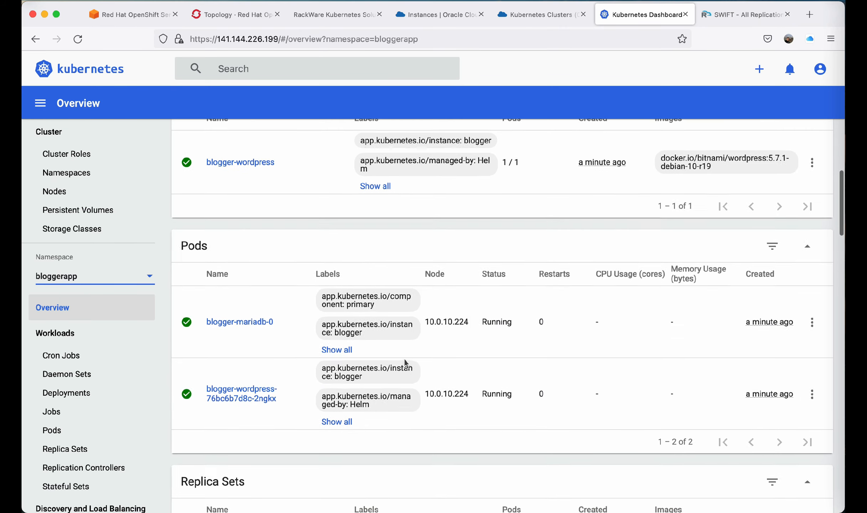
scroll(104, 450, down, 4)
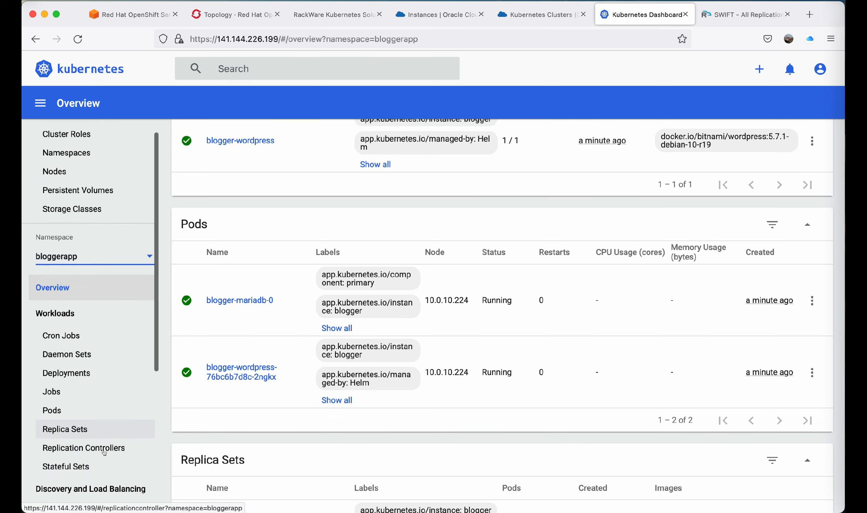
scroll(104, 452, down, 2)
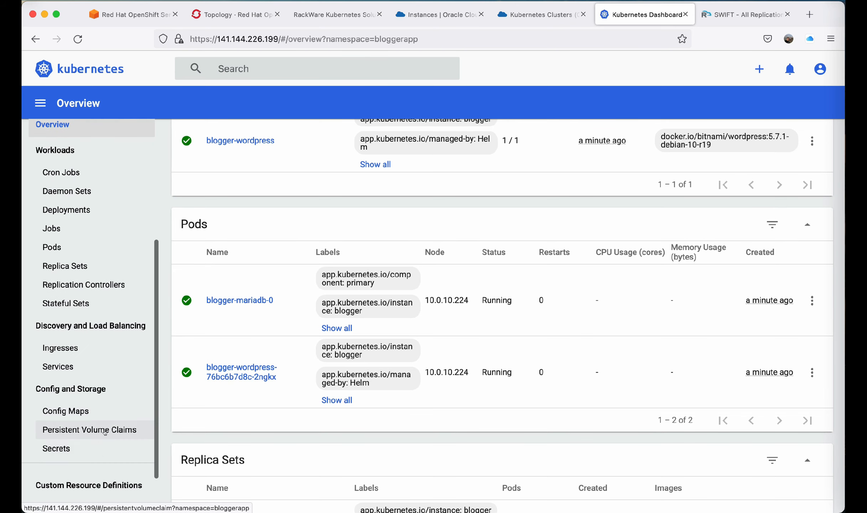
click(89, 429)
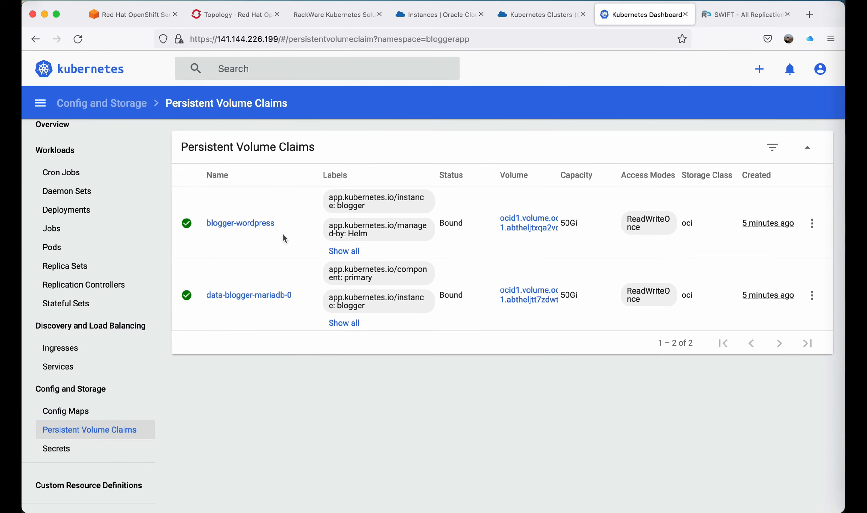
click(334, 252)
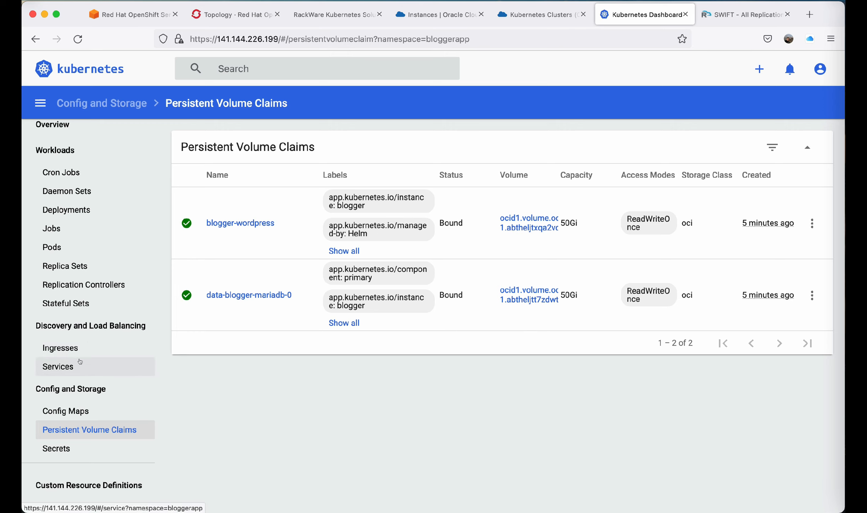
click(96, 363)
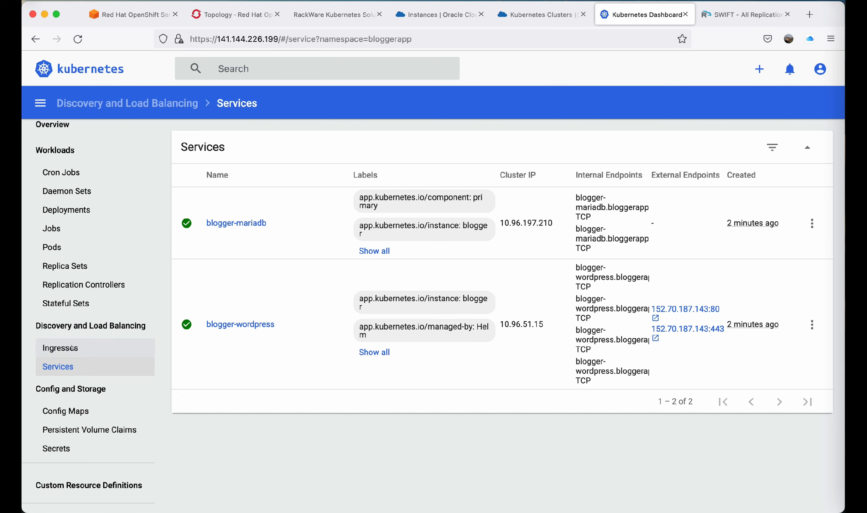
Open the bloggerapp project in the OpenShift console and inspect its routes.
click(239, 18)
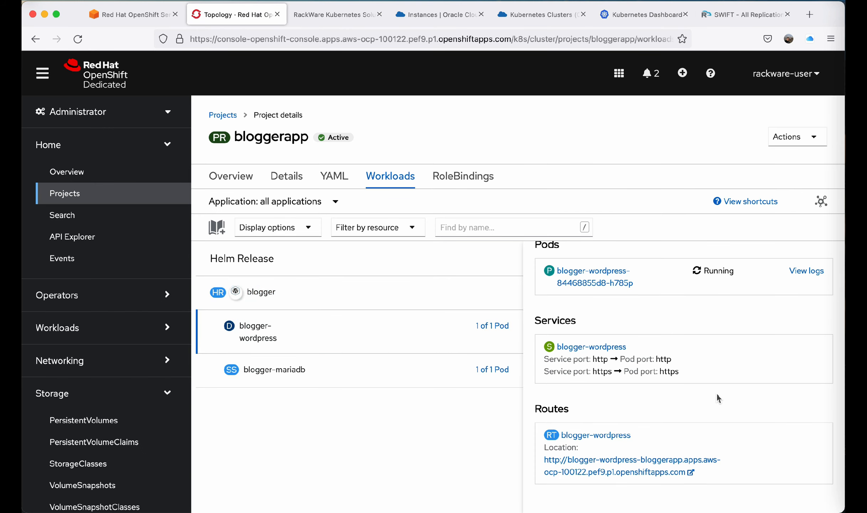
click(96, 195)
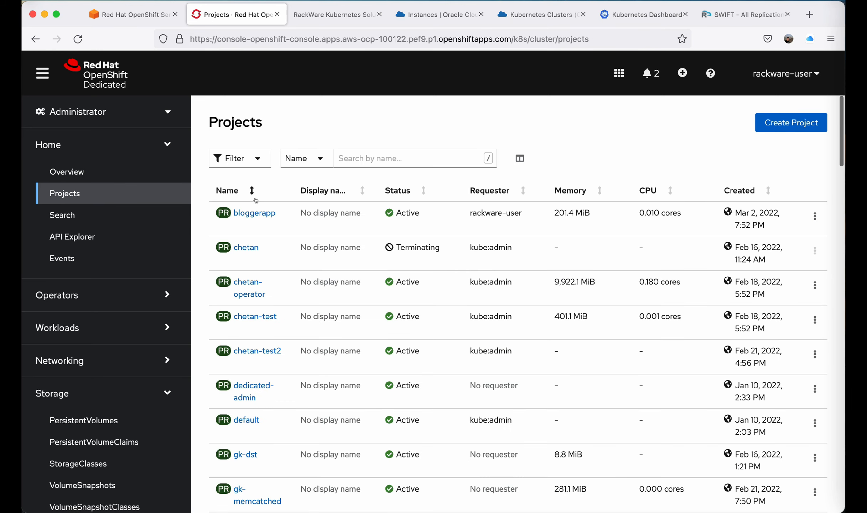
click(255, 232)
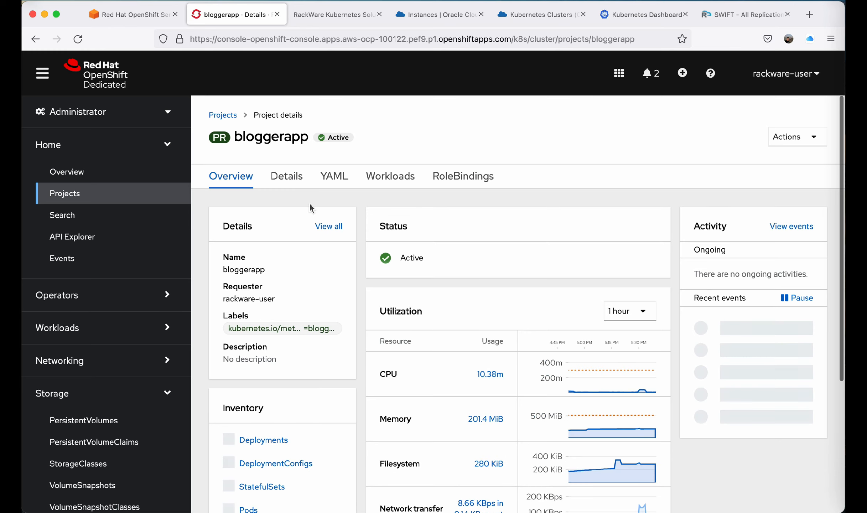
scroll(291, 350, down, 5)
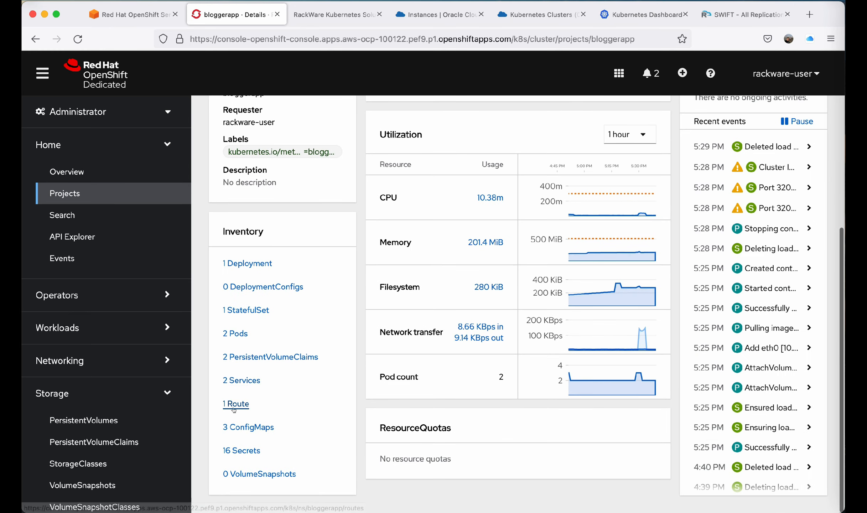
click(233, 398)
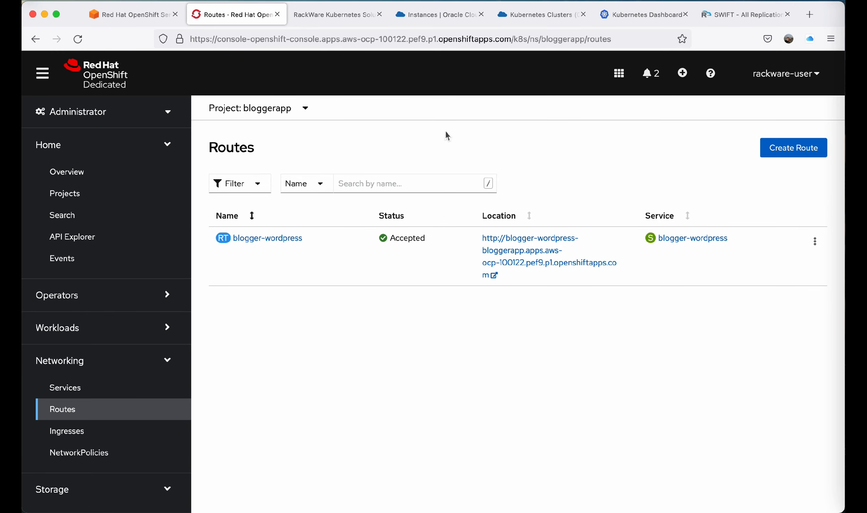
Examine the blogger-wordpress ingress and its labels, then return to the services list in the Kubernetes Dashboard.
click(660, 14)
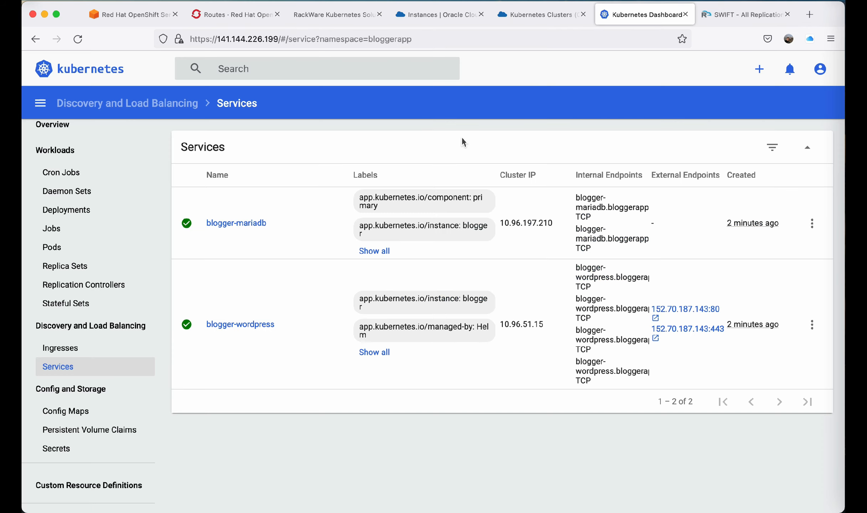
click(92, 349)
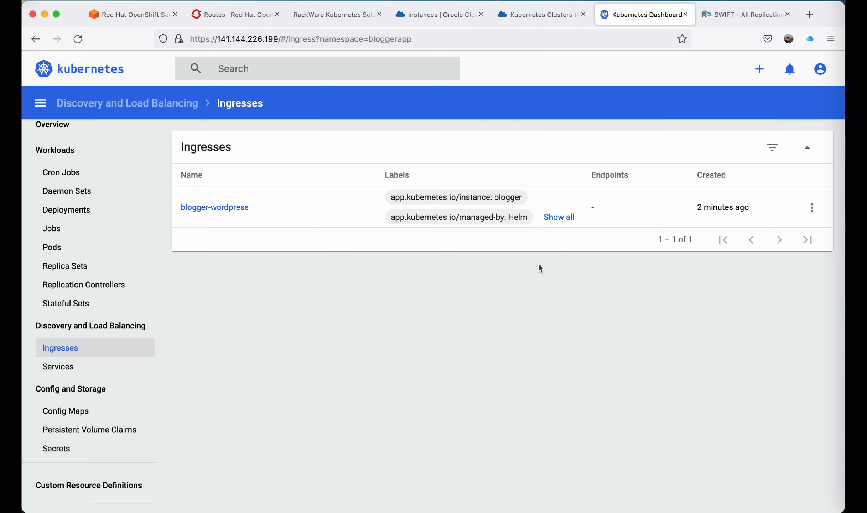
click(559, 218)
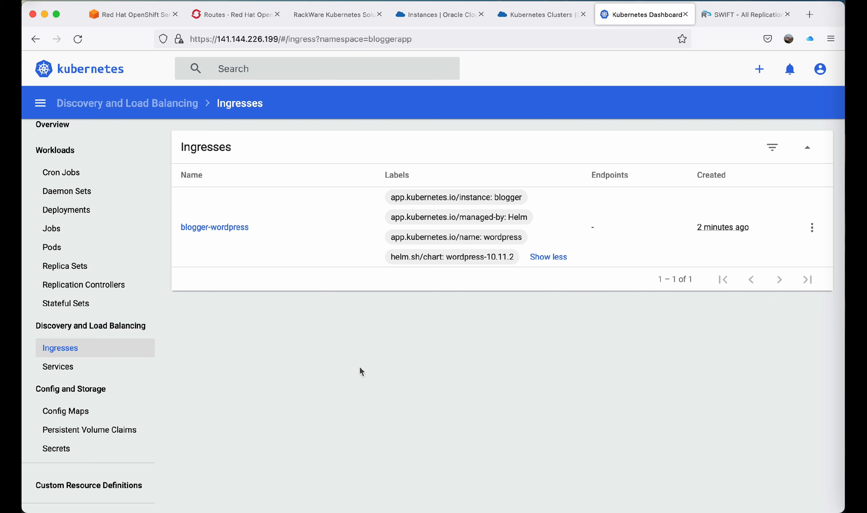
click(228, 226)
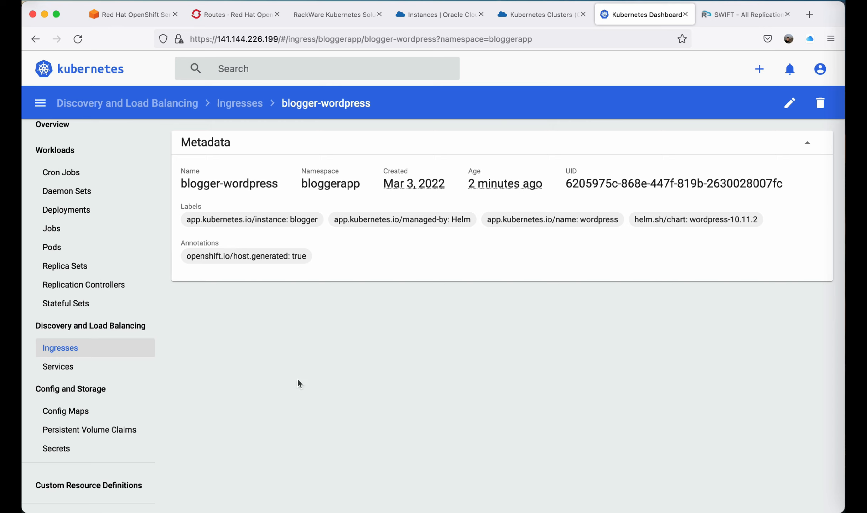
click(80, 366)
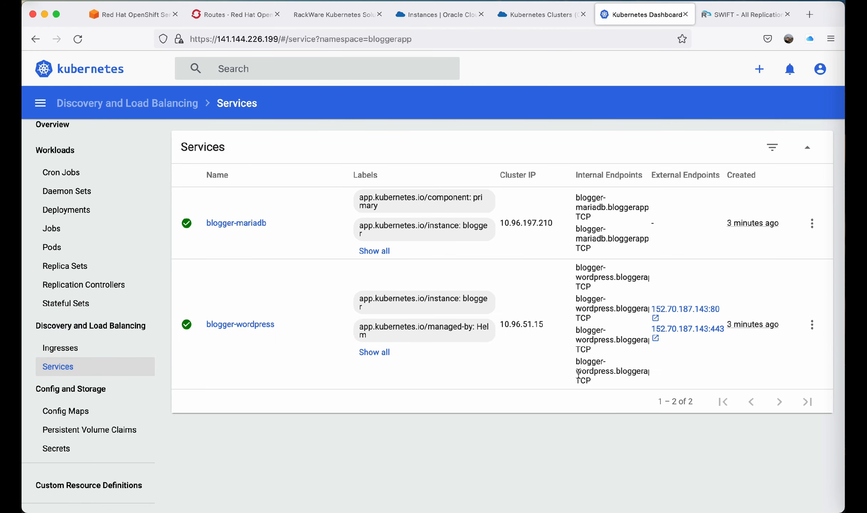
Open the blogger-wordpress external endpoint on port 80 to view the restored blog, then close that tab.
click(682, 310)
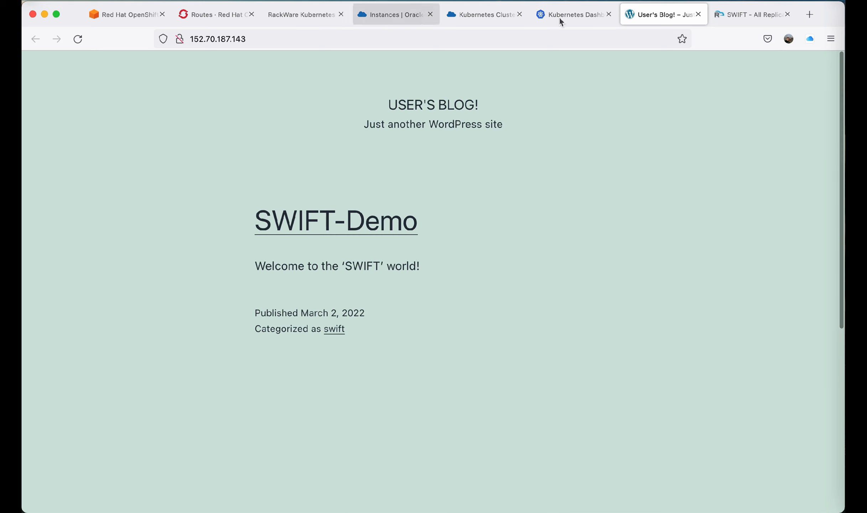
click(698, 15)
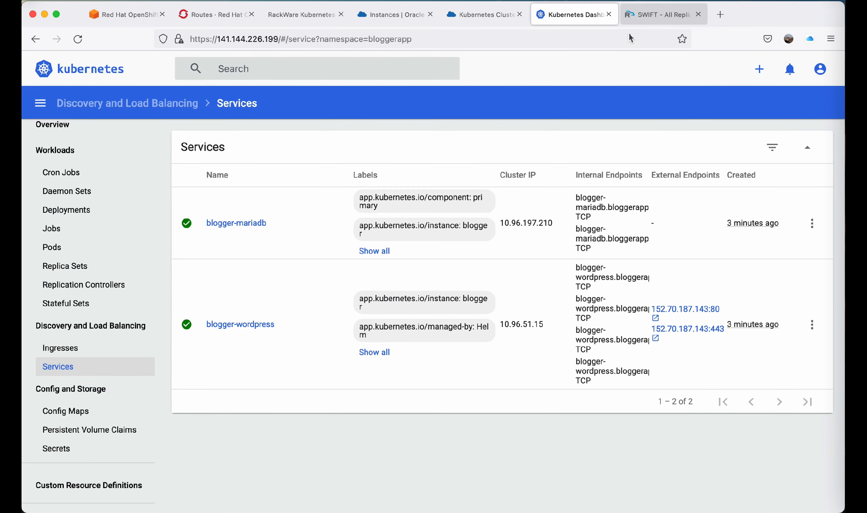
Return to the bloggerapp project overview in the OpenShift console.
click(666, 16)
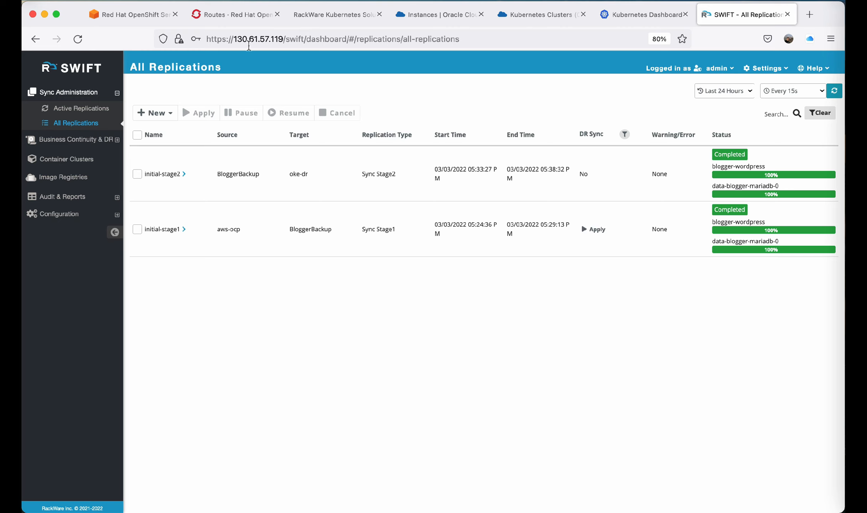
click(240, 18)
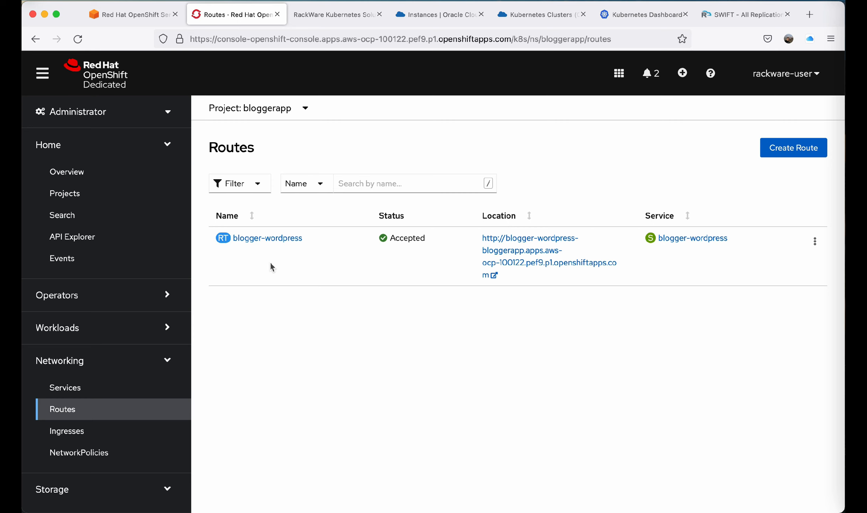
click(90, 190)
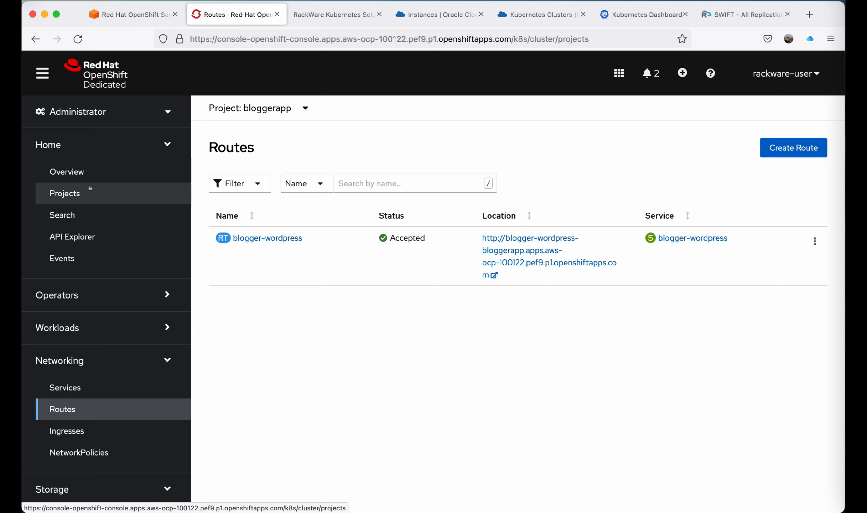
click(256, 213)
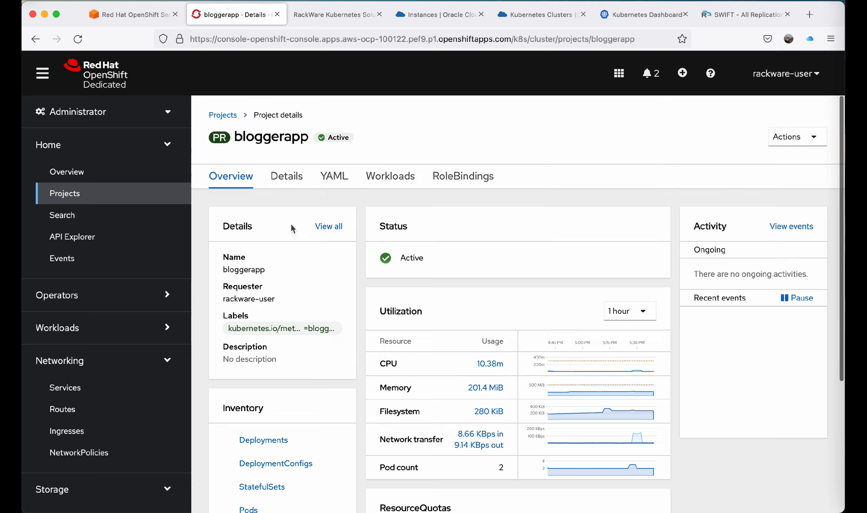
Open the bloggerapp workloads, select the blogger-wordpress deployment and open its route location to view the source blog.
click(394, 178)
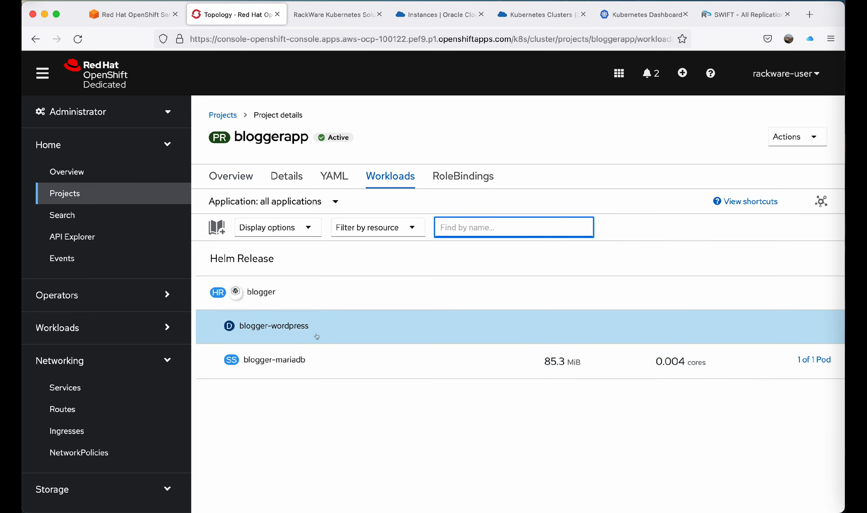
click(305, 328)
scroll(627, 433, down, 5)
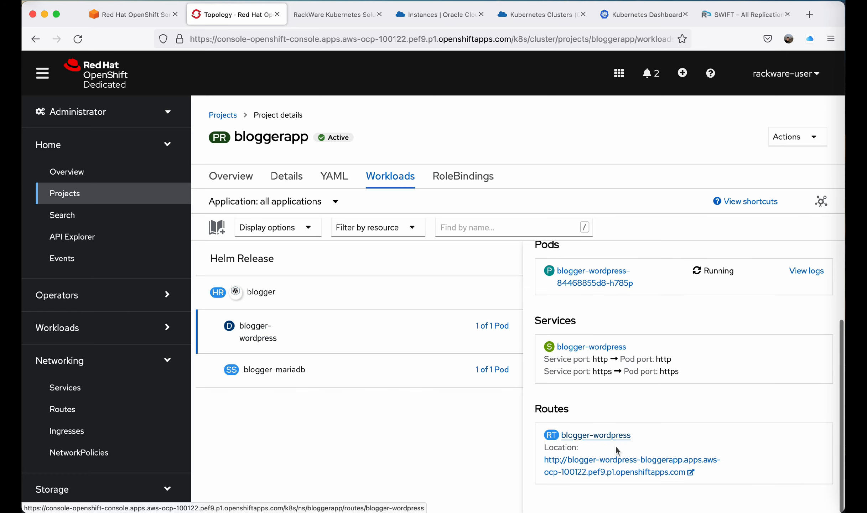
click(620, 467)
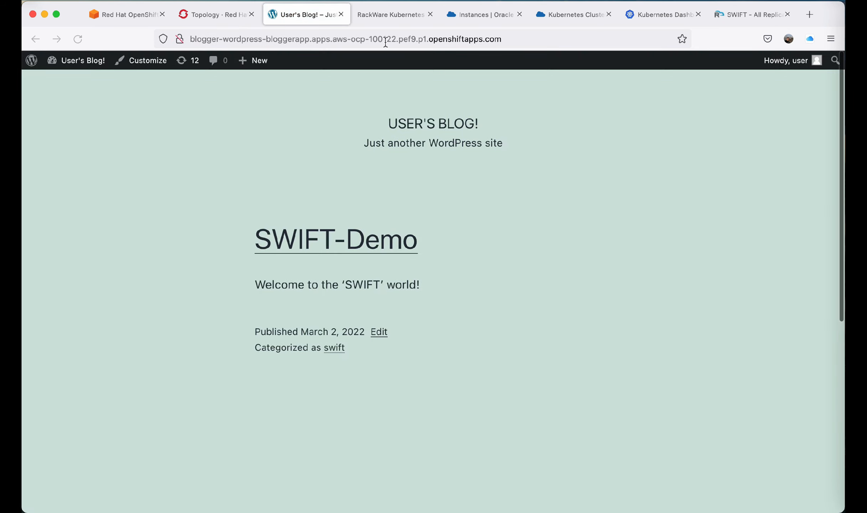
Open the blog's WordPress admin dashboard by appending /admin to the site address.
click(547, 38)
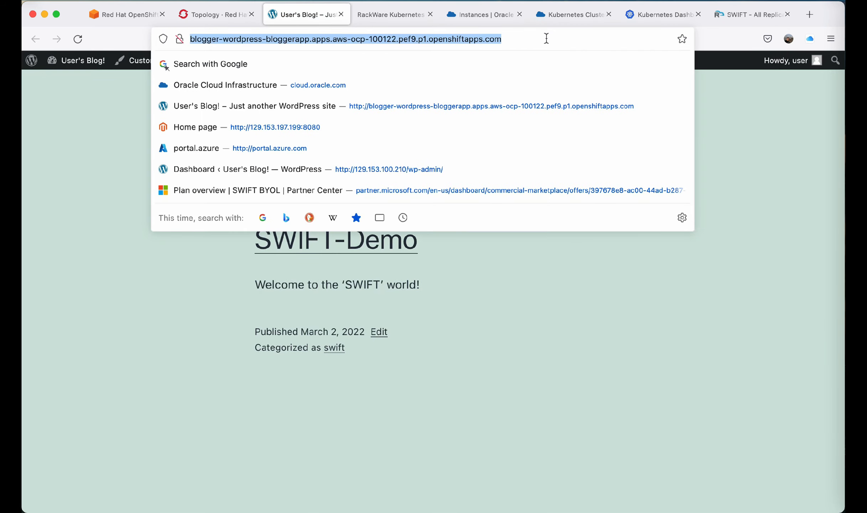
click(546, 38)
text(/admin)
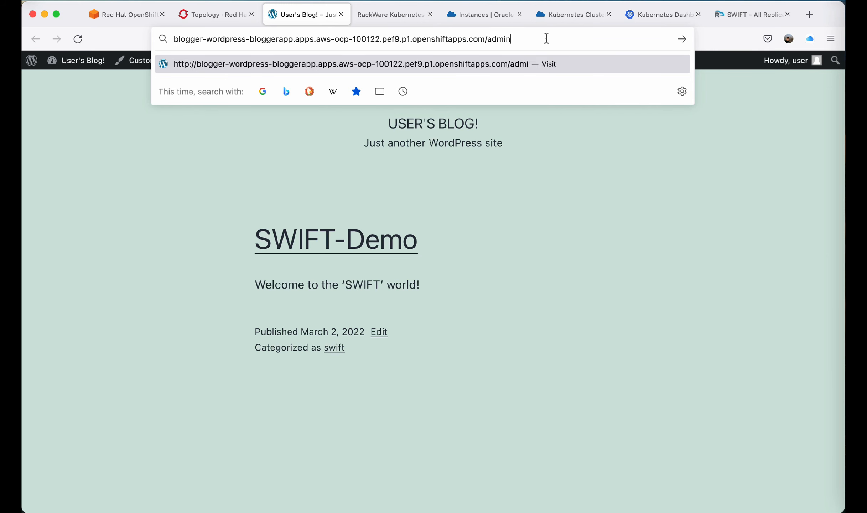
key(Return)
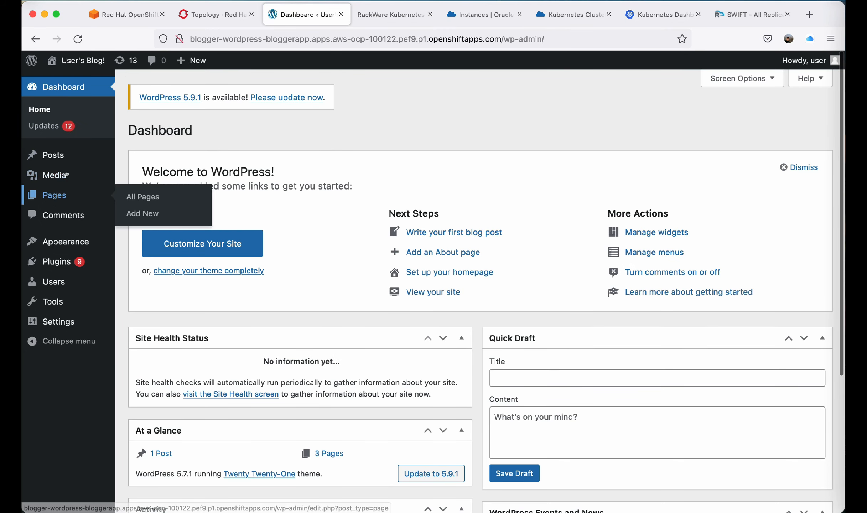
Add a new post titled DR Demo with the text "This is OKE DRaaS Demo!" and publish it.
click(63, 155)
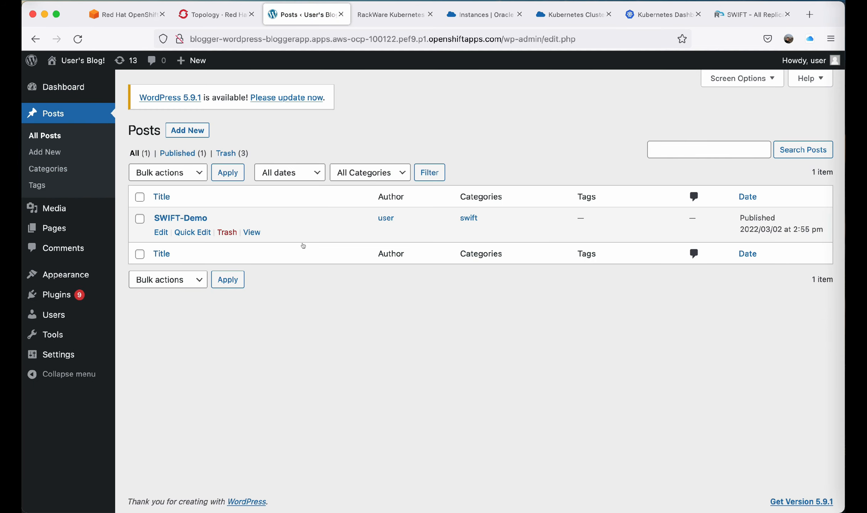
click(180, 137)
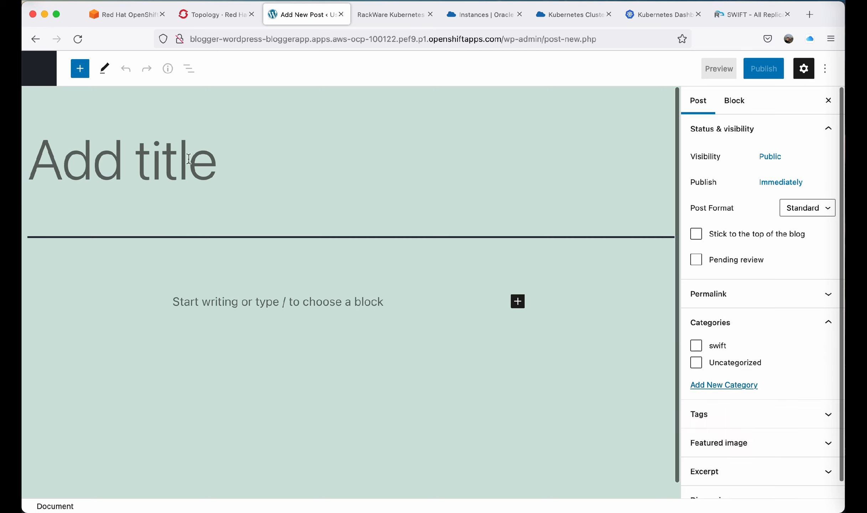
text(DR Demo)
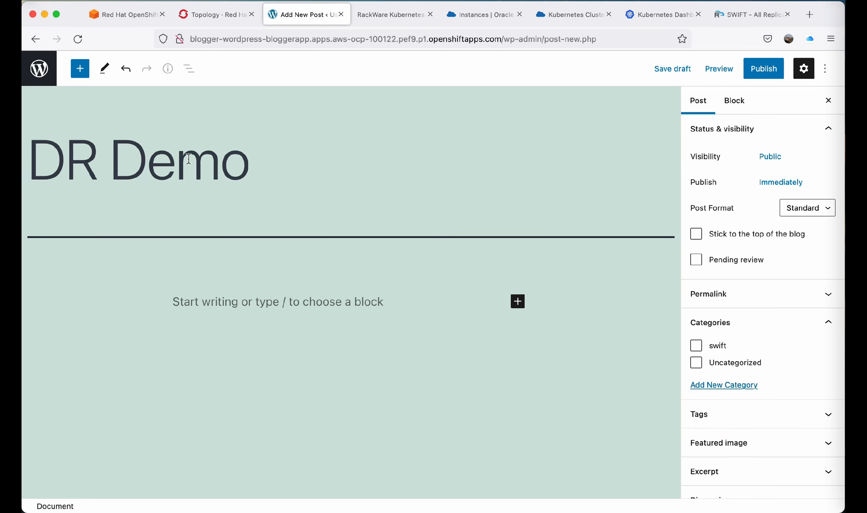
click(188, 302)
text(This is OKE)
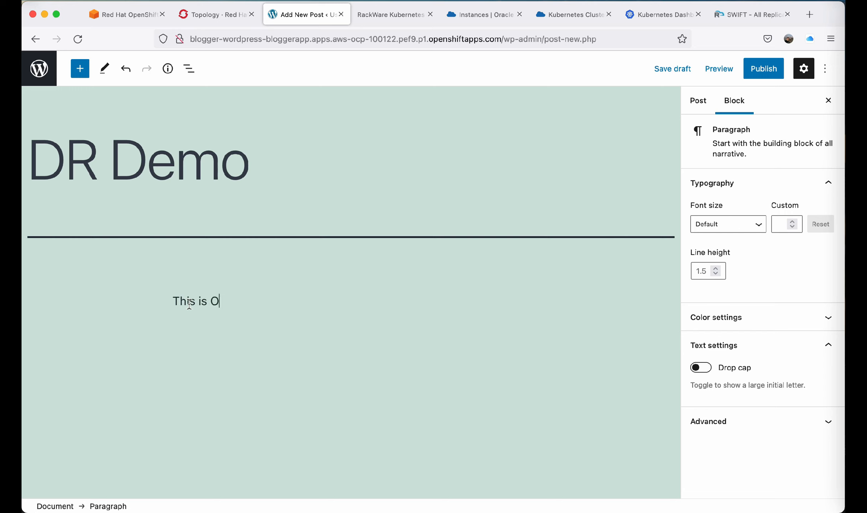
text(aaS Demo)
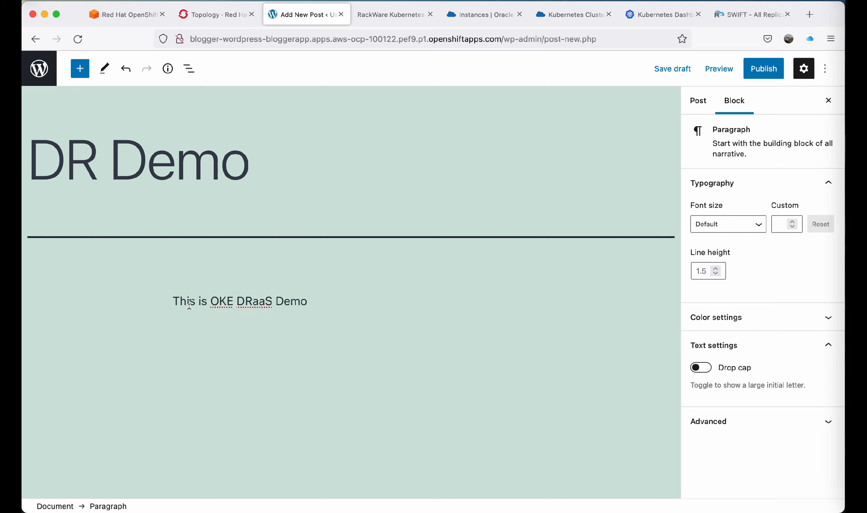
text(!)
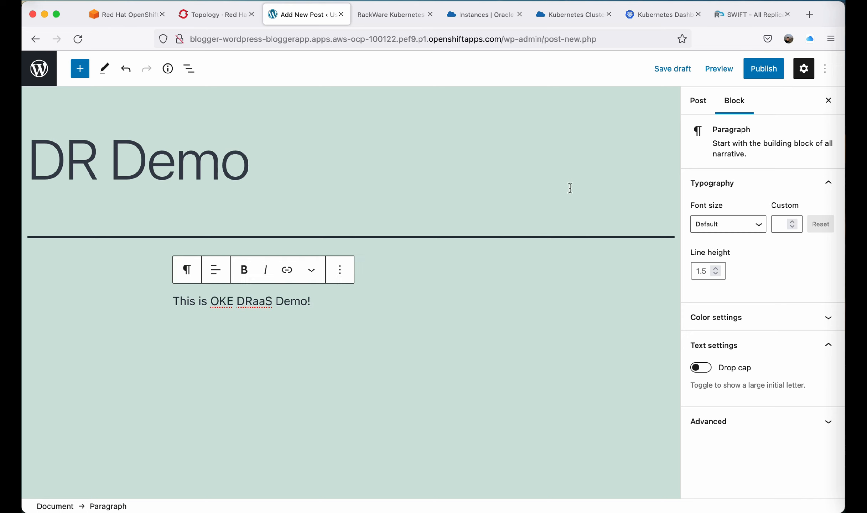
click(763, 69)
click(706, 74)
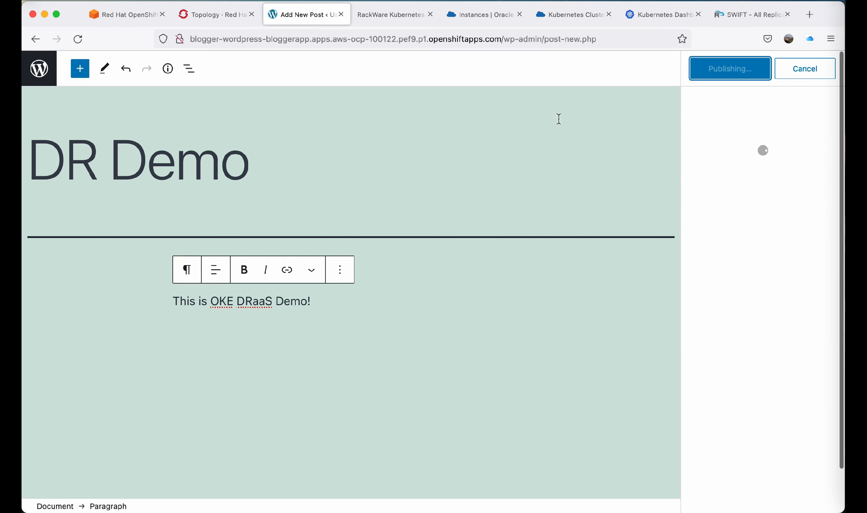
Close the editor, reopen the OpenShift blog from its route to view the new post, then close that tab.
click(342, 15)
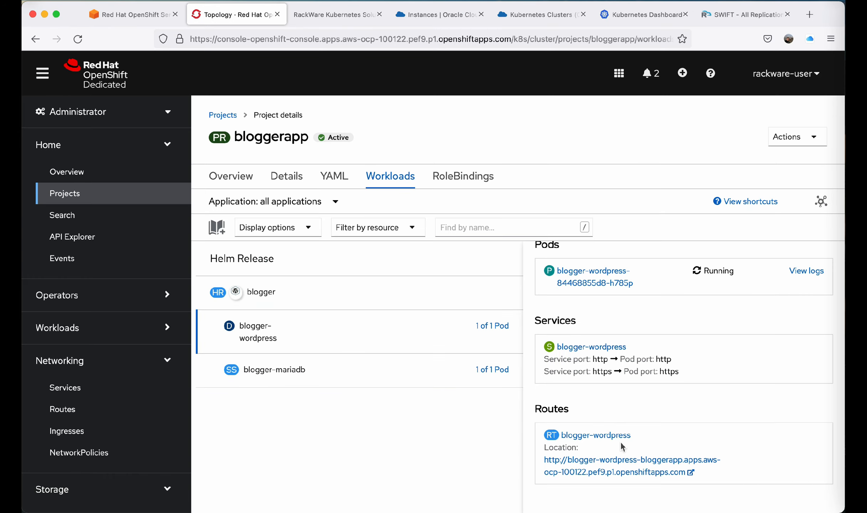
click(620, 466)
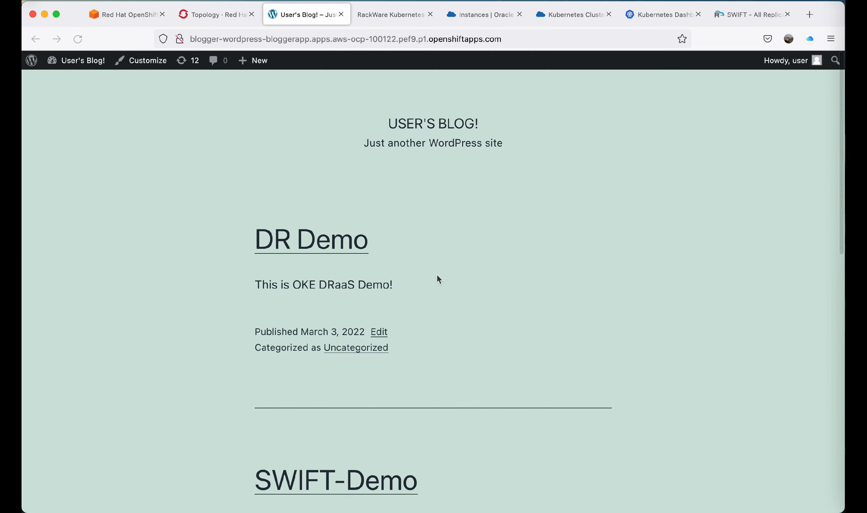
scroll(441, 305, down, 10)
scroll(441, 306, up, 4)
scroll(424, 297, up, 6)
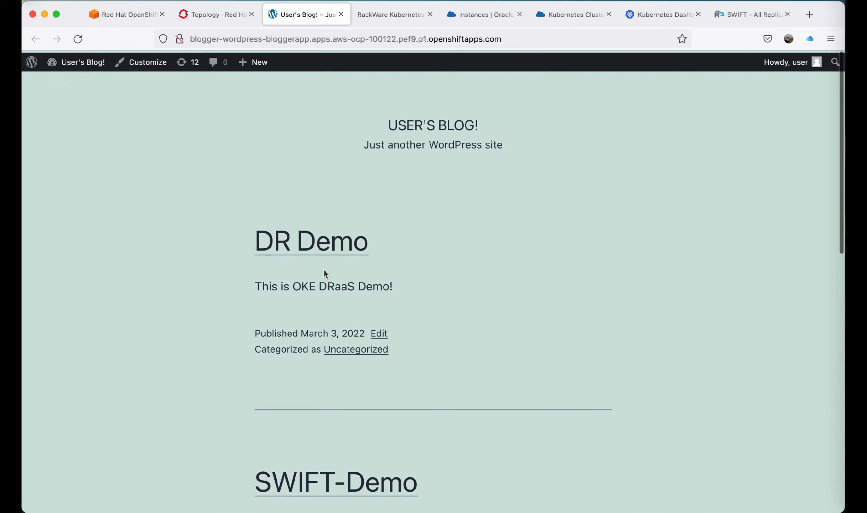
click(340, 16)
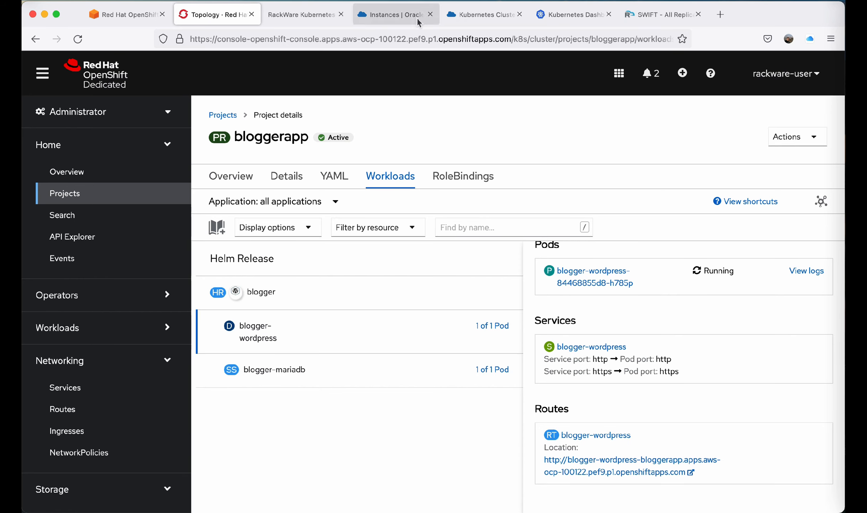
Open the OKE blogger-wordpress external endpoint on port 80 in the Kubernetes Dashboard to compare the blog, then close it.
click(564, 17)
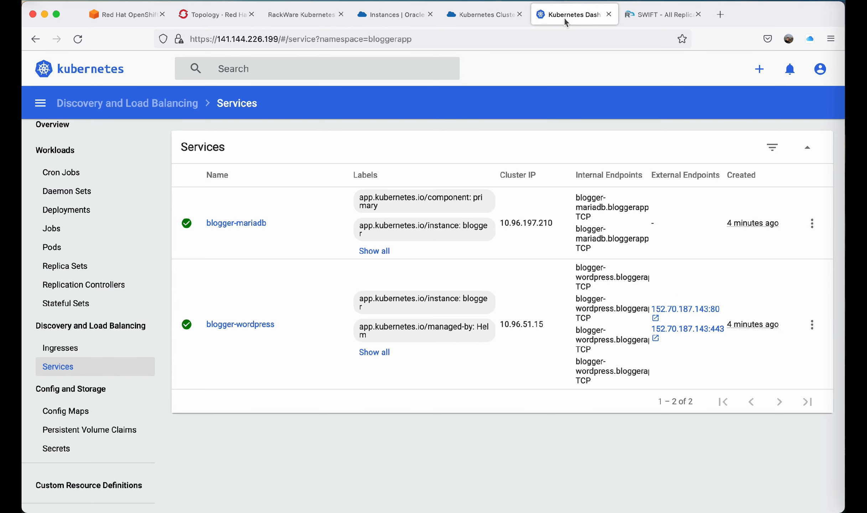
click(681, 308)
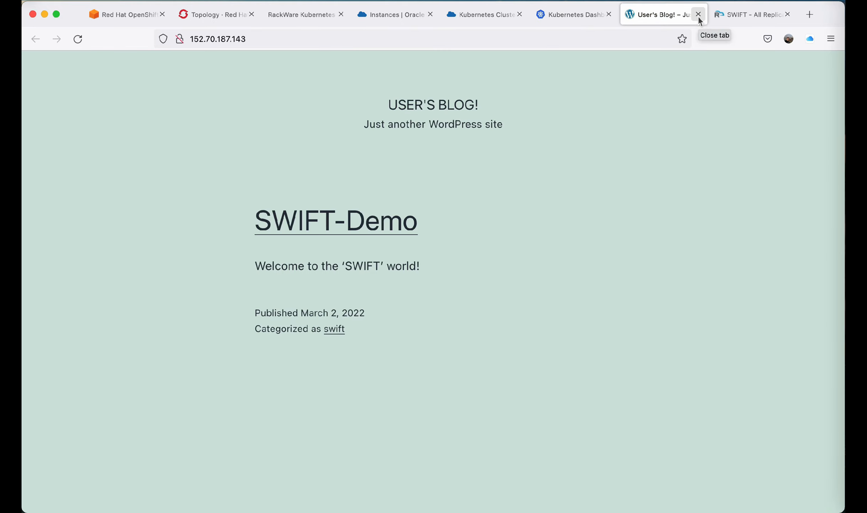
click(698, 15)
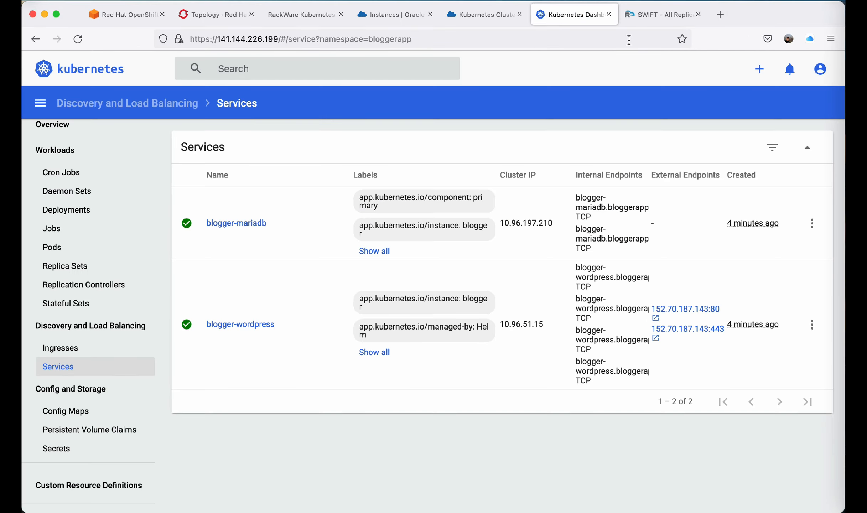
Start a new DR policy in SWIFT's Business Continuity & DR section named ThirtyMinsSyncPolicy.
click(669, 14)
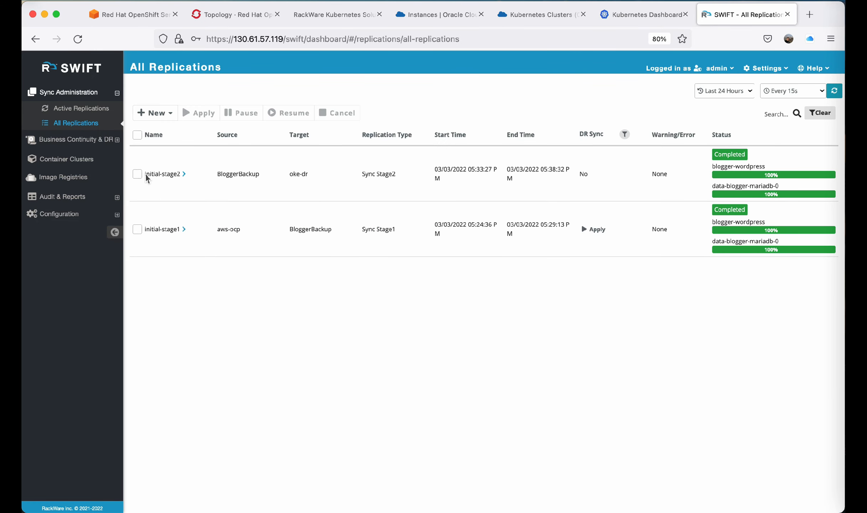
click(81, 140)
click(70, 129)
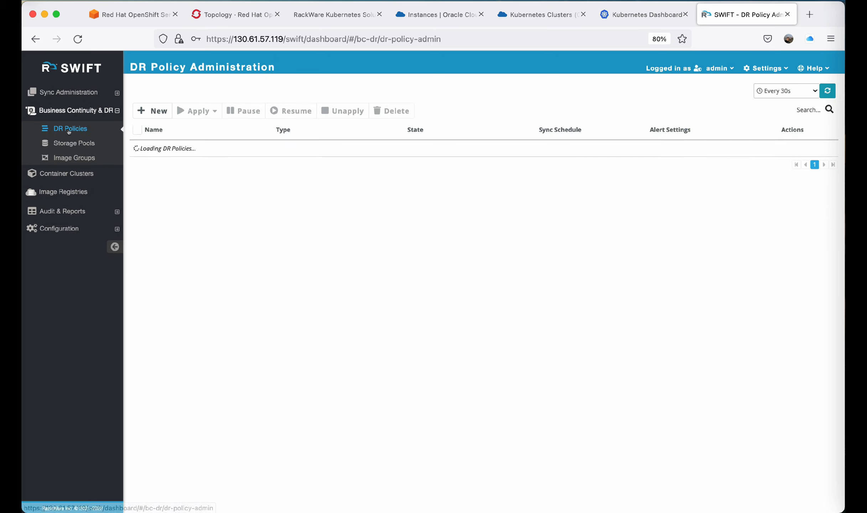
click(152, 111)
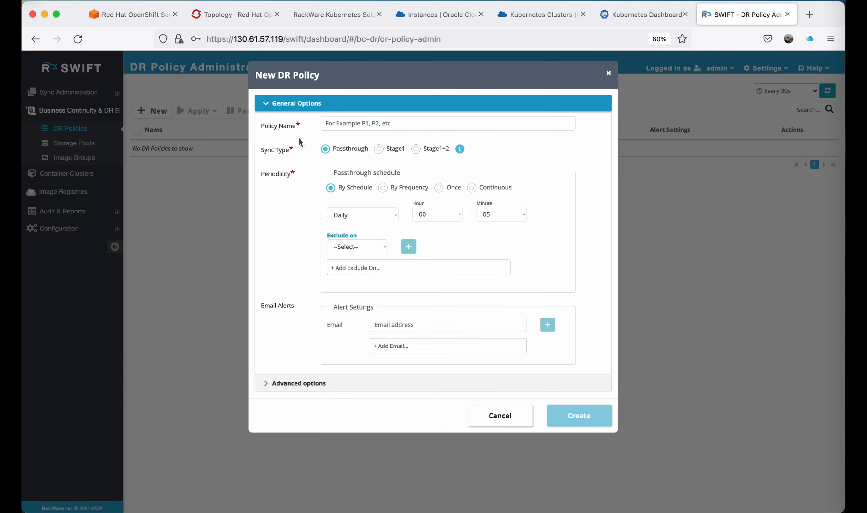
click(363, 122)
text(Thirty)
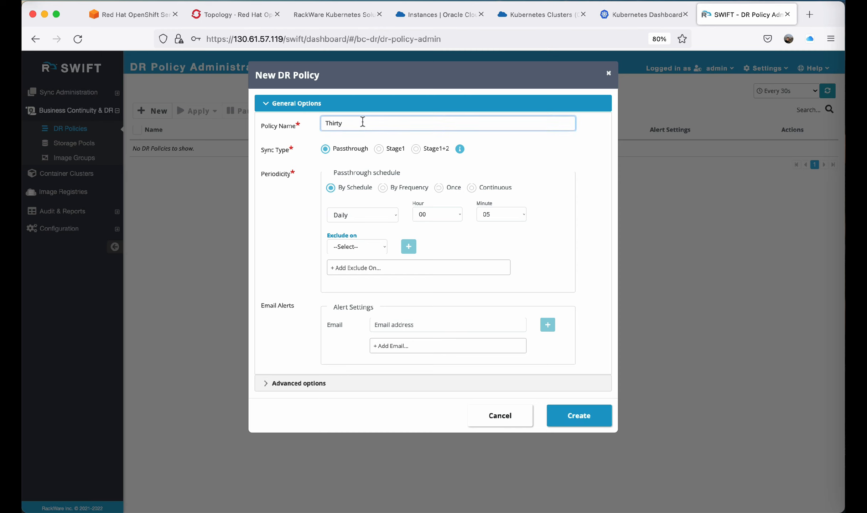
text(Mins)
text(SyncPolicy)
Set the sync type to Stage1+2 with Stage1 running by frequency every 30 minutes.
click(417, 150)
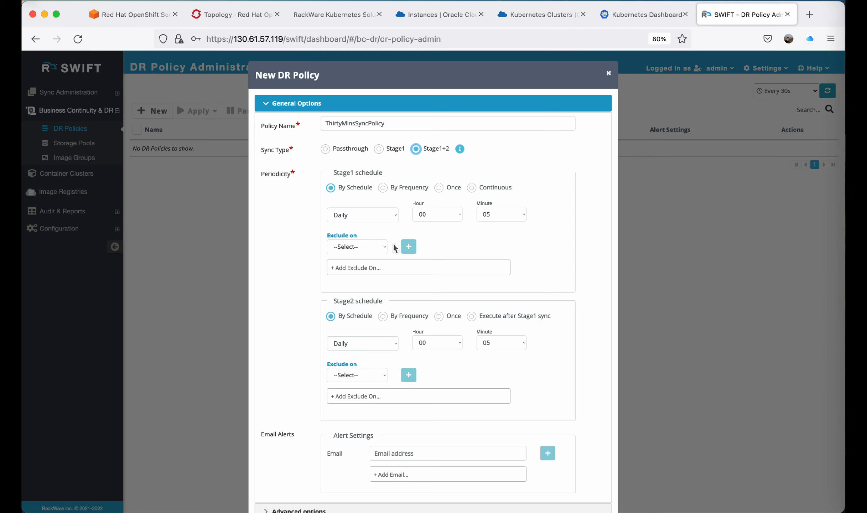
scroll(394, 247, down, 2)
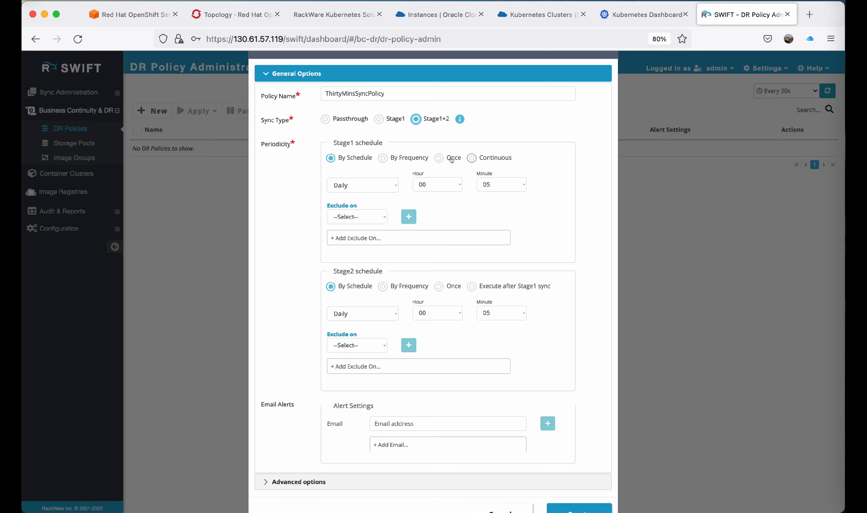
click(382, 158)
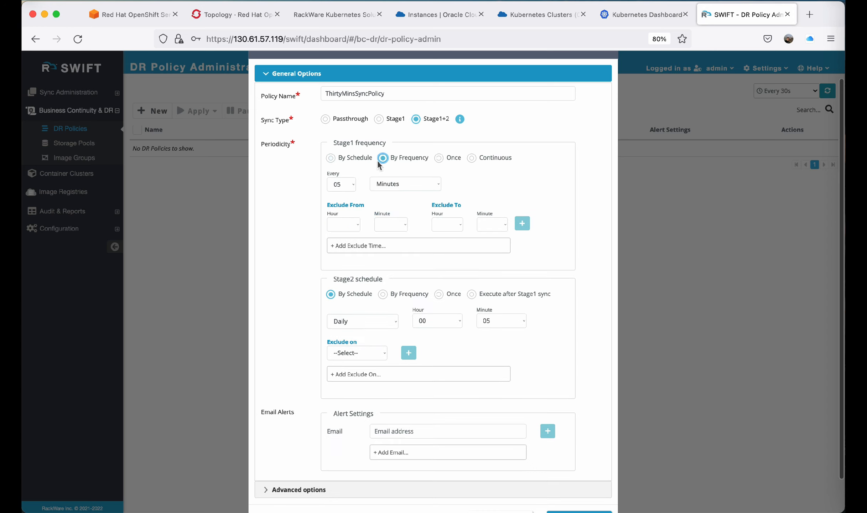
click(349, 185)
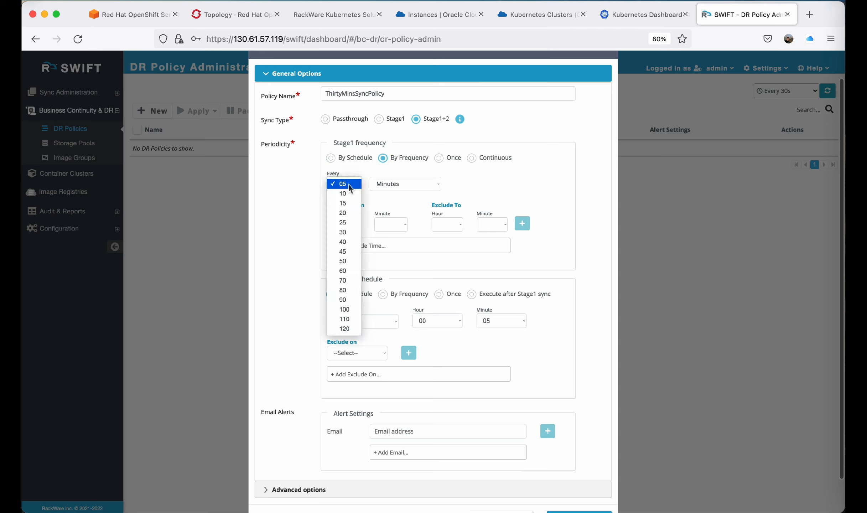
click(350, 233)
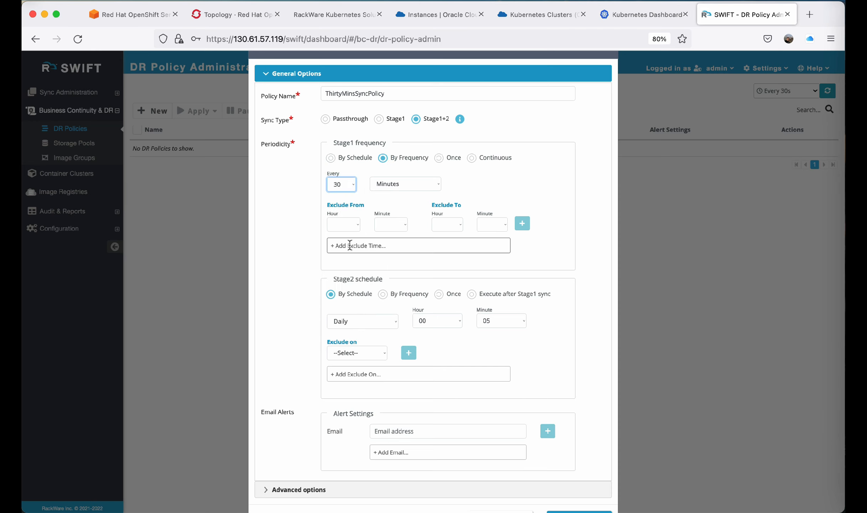
Set Stage2 to execute after Stage1 sync and add an alert recipient's e-mail address.
scroll(380, 345, down, 1)
scroll(379, 345, down, 2)
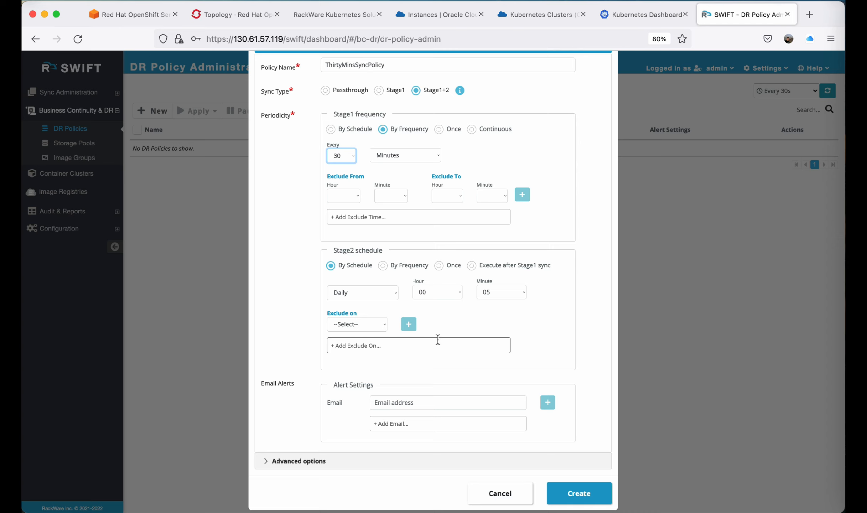
click(471, 266)
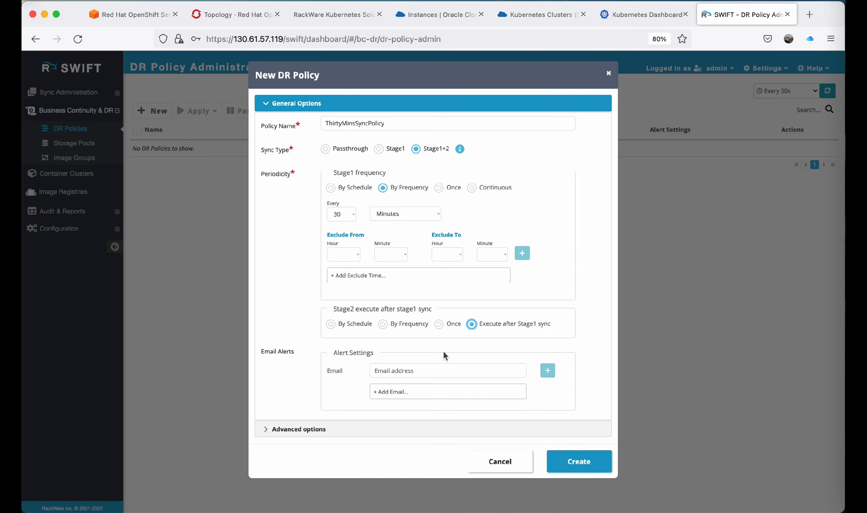
click(391, 370)
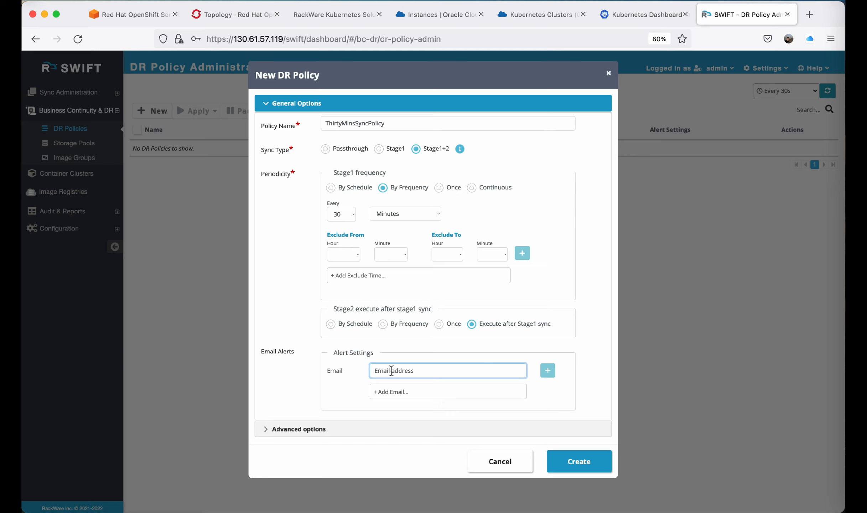
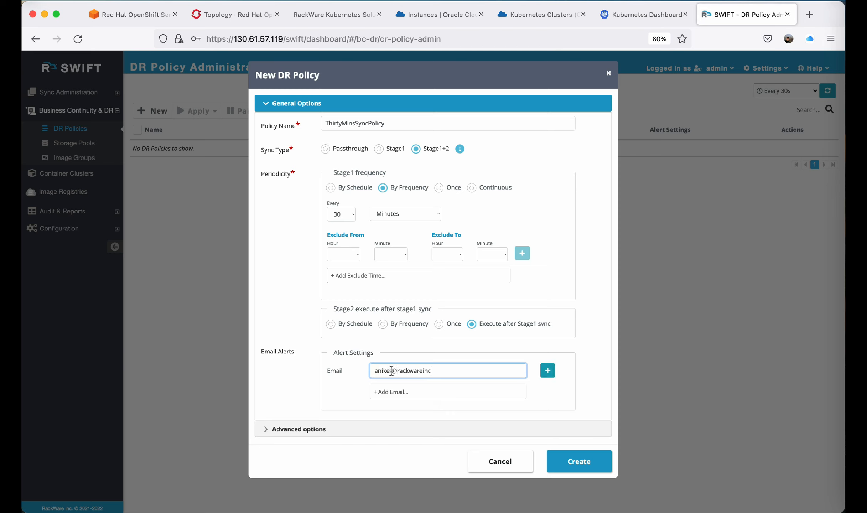
click(548, 371)
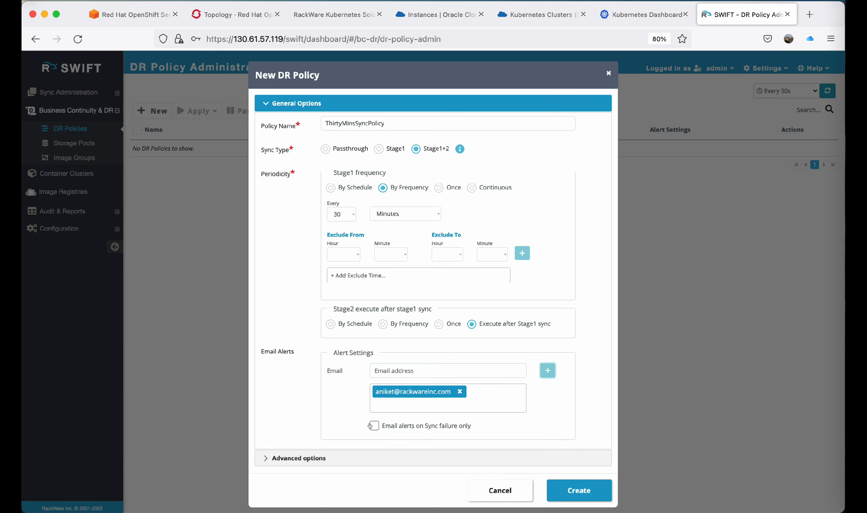
scroll(370, 425, down, 1)
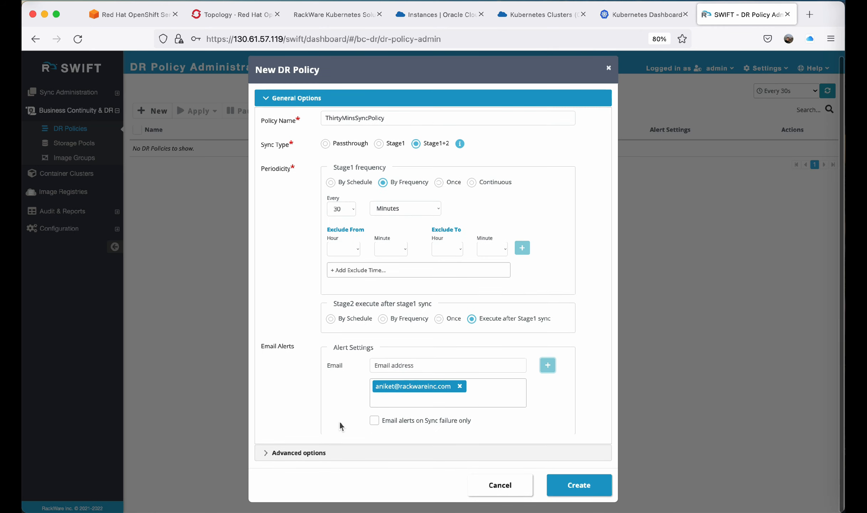
Check the policy's advanced options and create the ThirtyMinsSyncPolicy DR policy.
click(319, 457)
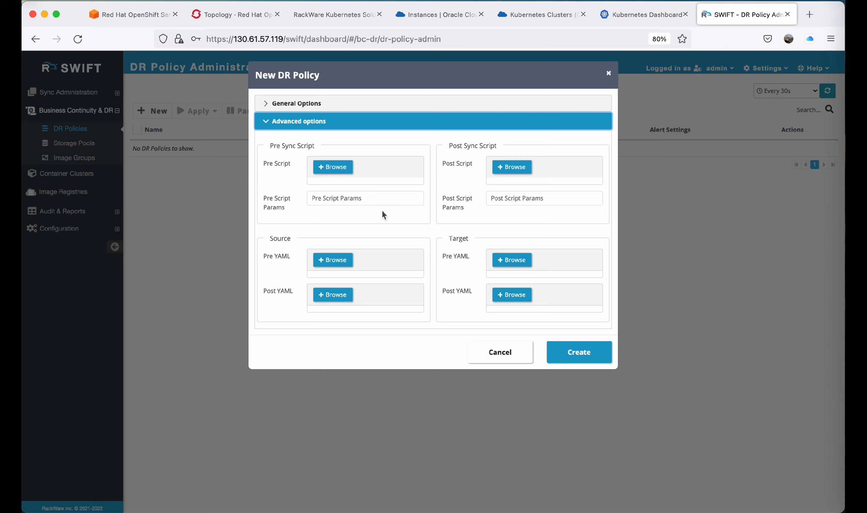
click(378, 104)
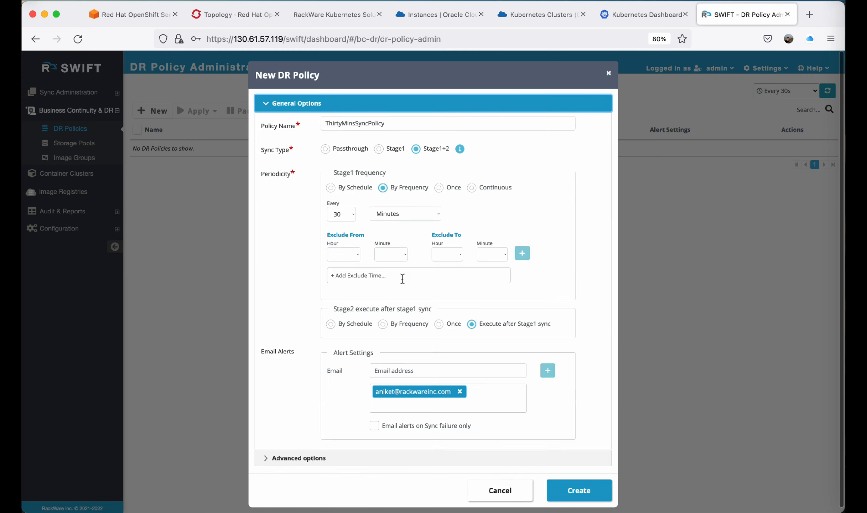
click(571, 490)
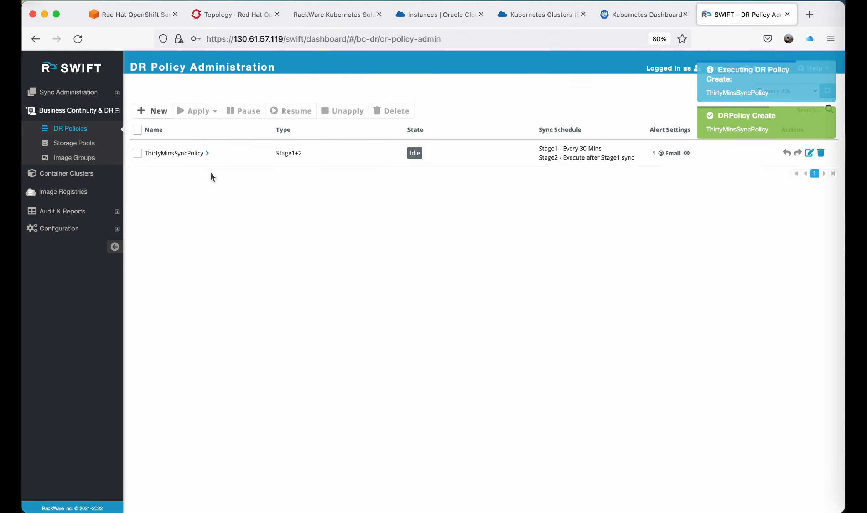
Select ThirtyMinsSyncPolicy and start applying it as an Application Replication.
click(137, 130)
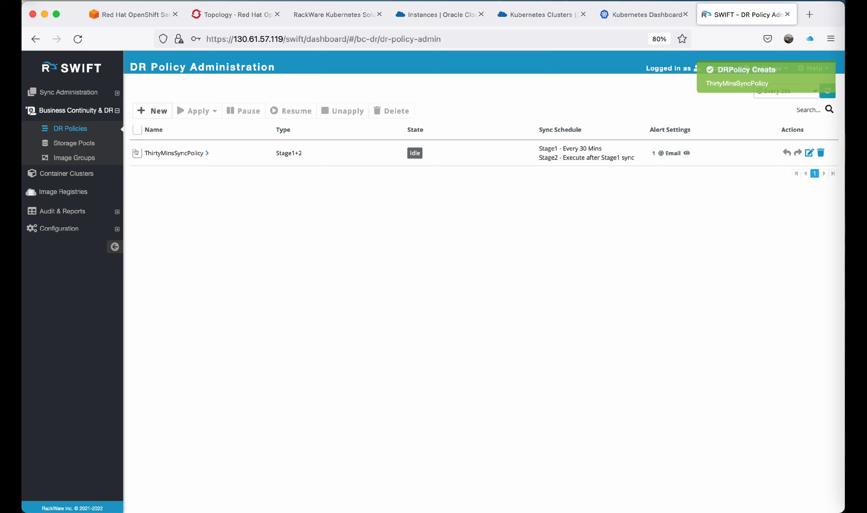
click(197, 112)
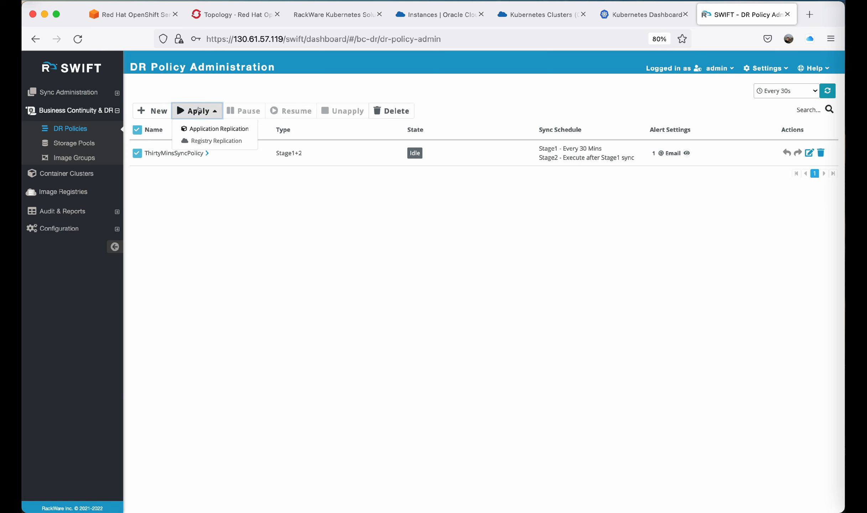
click(221, 128)
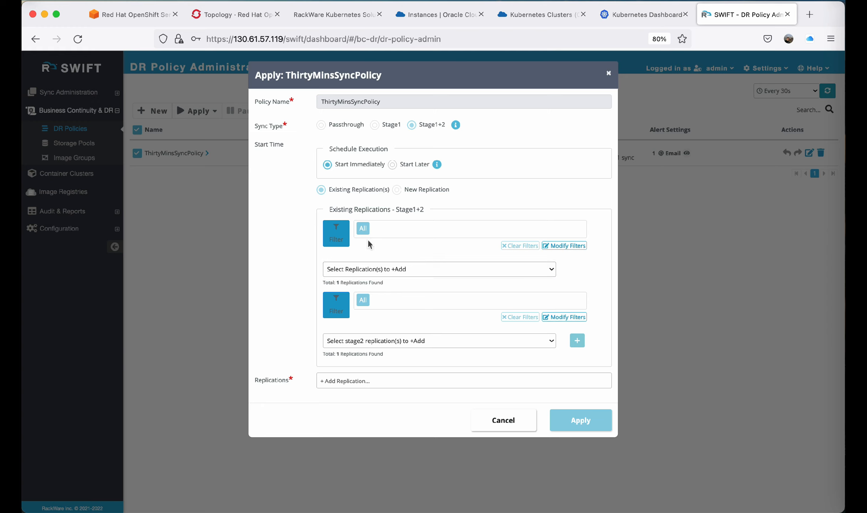
Pair the initial-stage1 Stage1 replication with the initial-stage2 Stage2 replication and add them to the policy's replications.
click(370, 268)
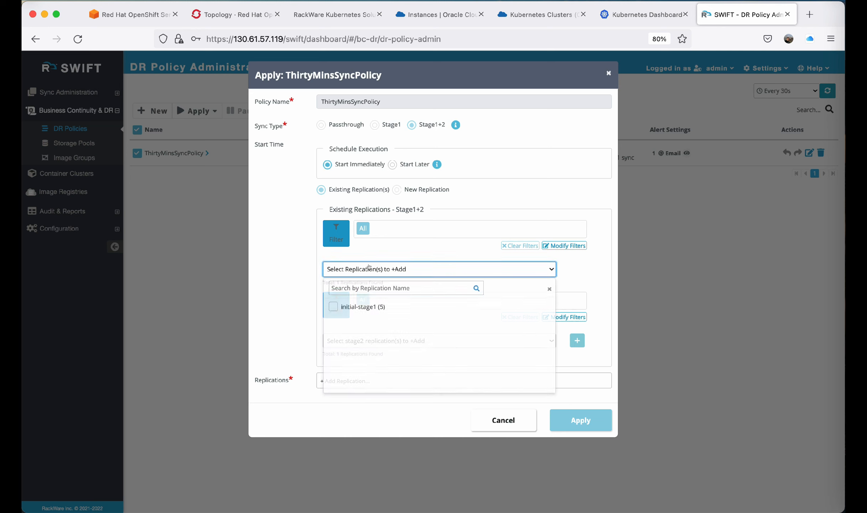
click(329, 305)
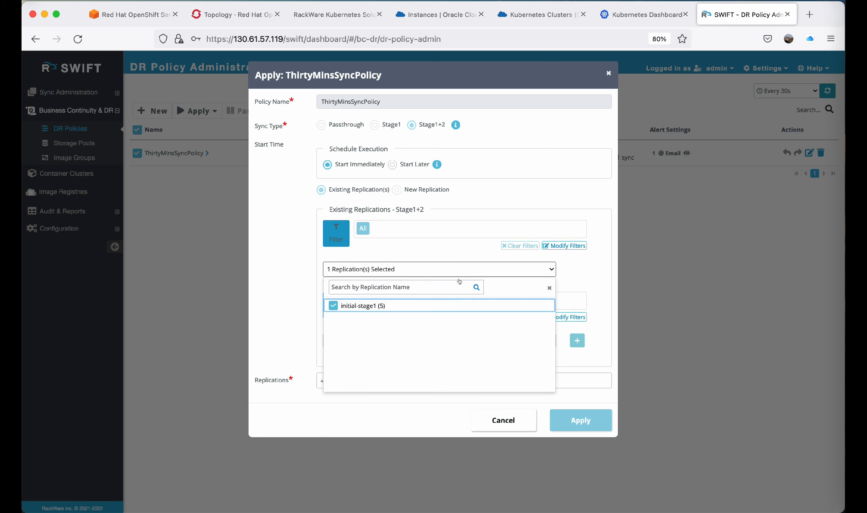
click(474, 264)
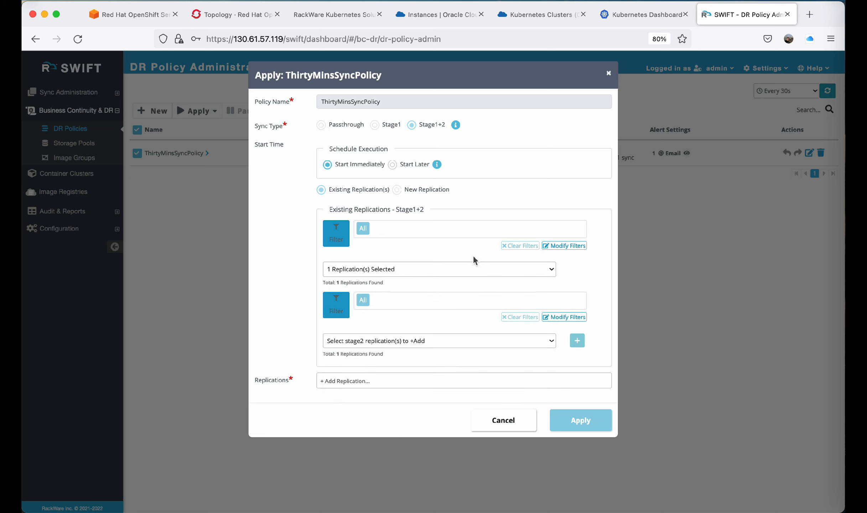
click(422, 340)
click(333, 377)
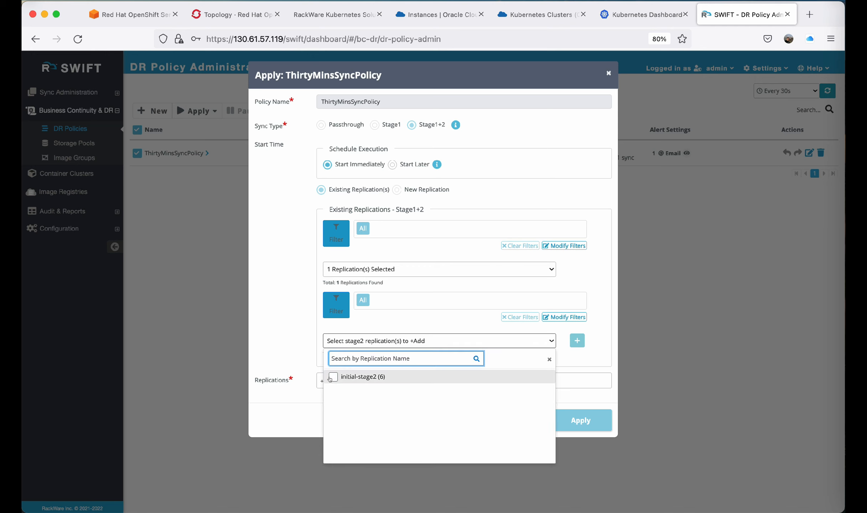
click(301, 344)
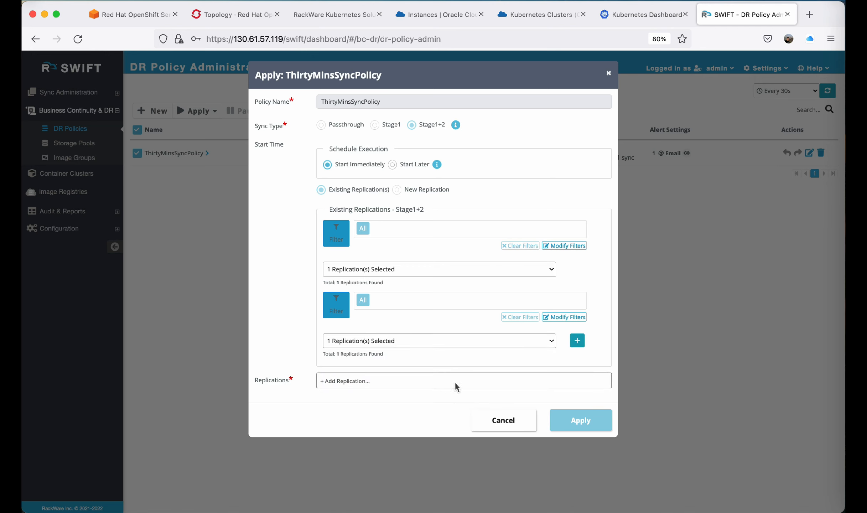
click(577, 341)
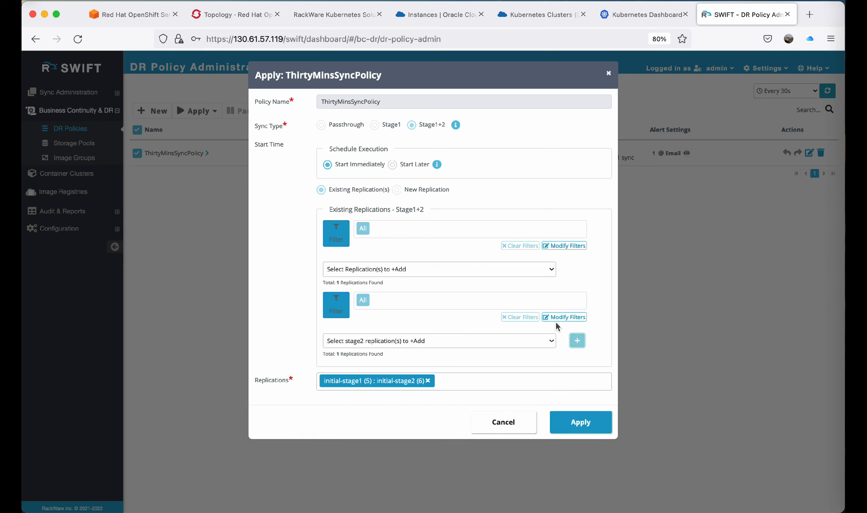
Apply the policy with the added replication pair, starting immediately.
click(547, 270)
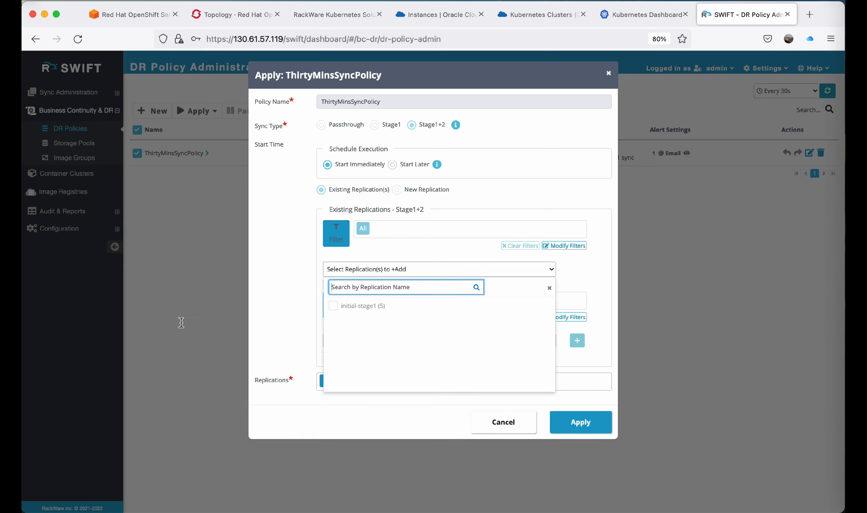
click(288, 316)
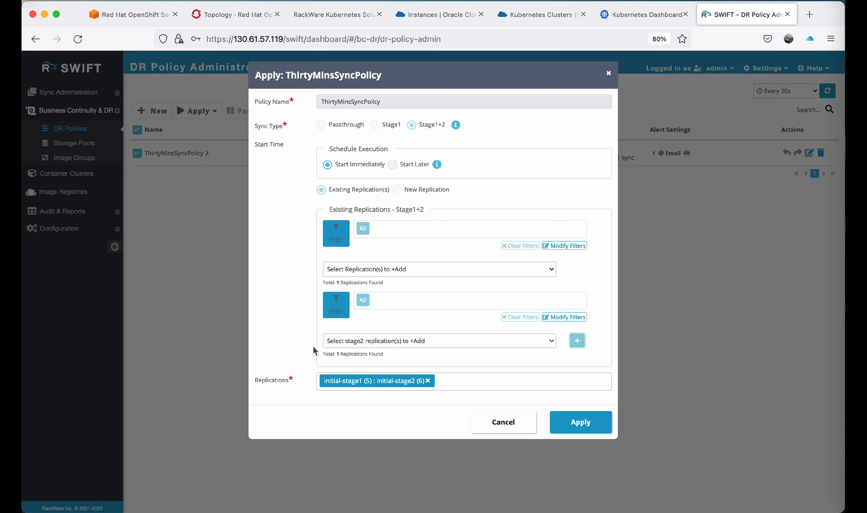
click(581, 422)
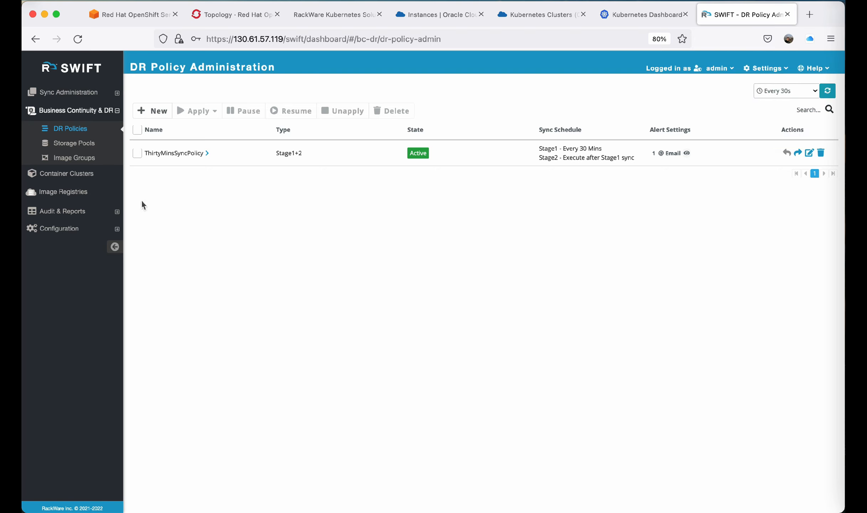
Open the All Replications list under Sync Administration to review the policy's stage runs.
click(71, 93)
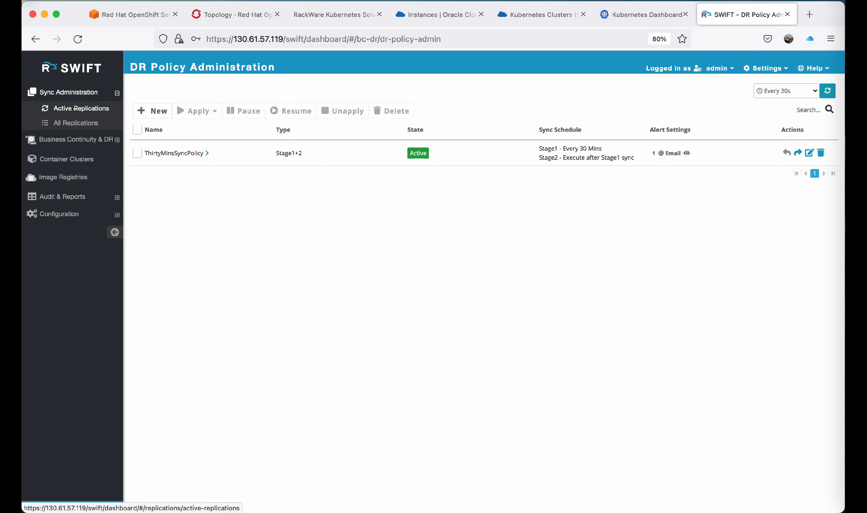
click(75, 108)
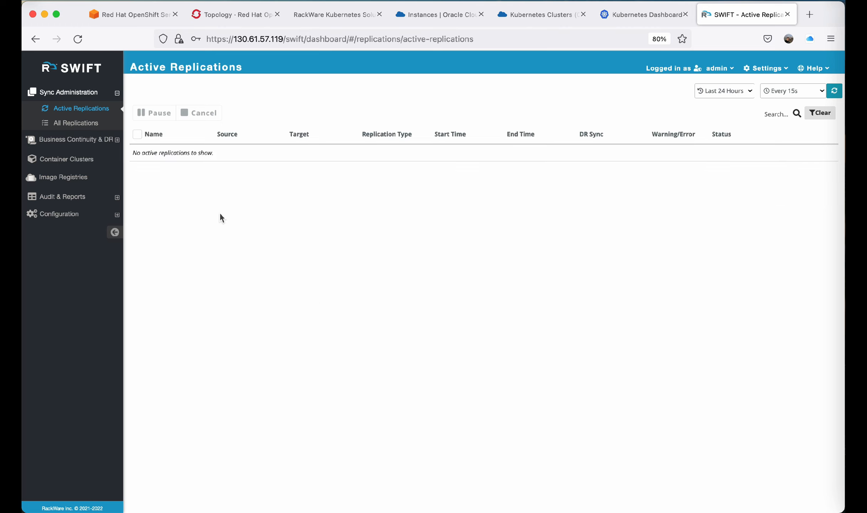
click(72, 124)
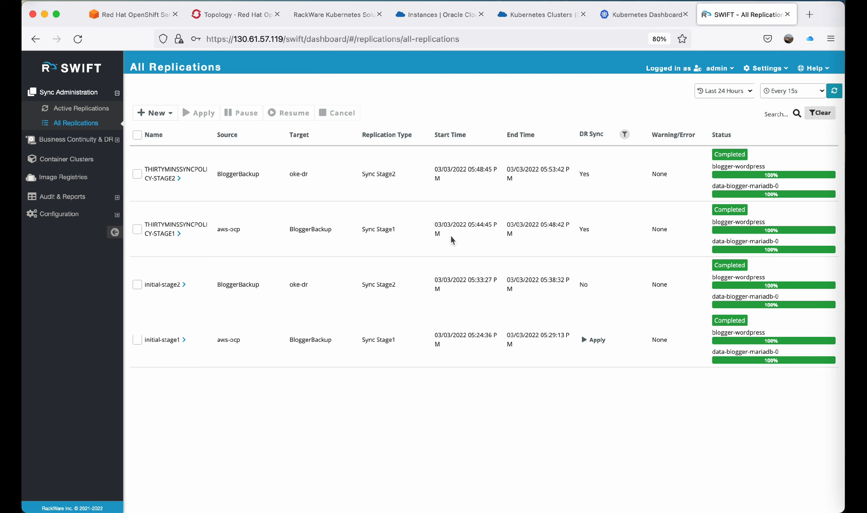
Open the OKE blogger-wordpress external endpoint on port 80 from the Kubernetes Dashboard and browse the blog posts.
click(636, 19)
scroll(454, 415, down, 6)
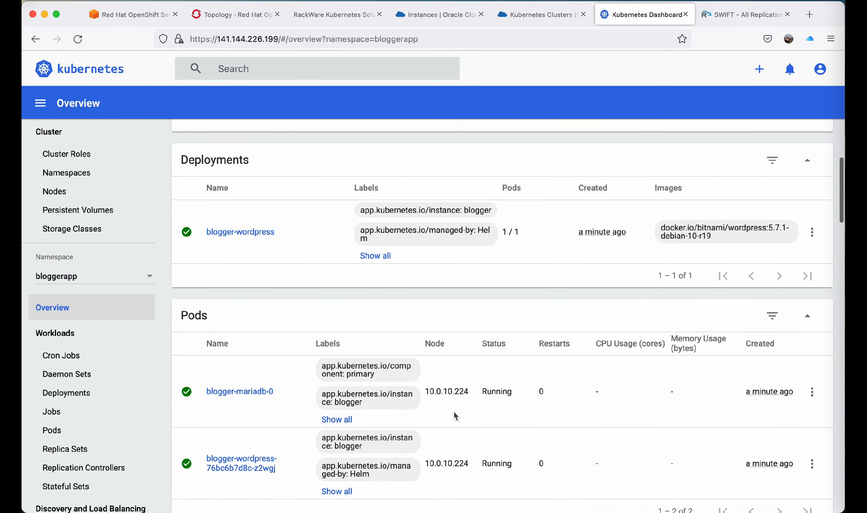
scroll(371, 325, down, 10)
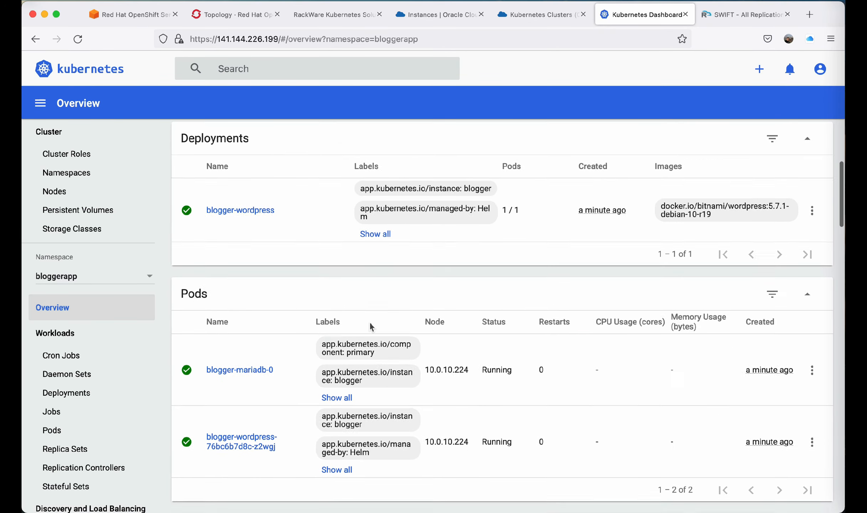
scroll(371, 326, down, 8)
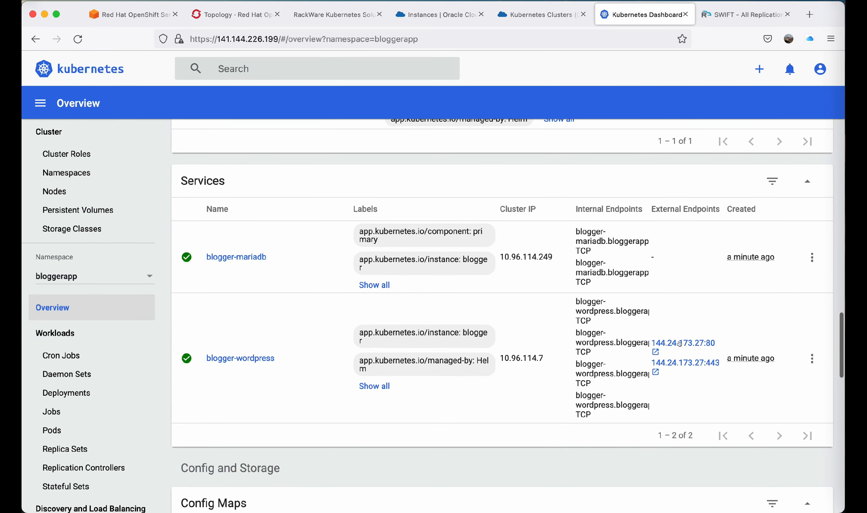
click(679, 343)
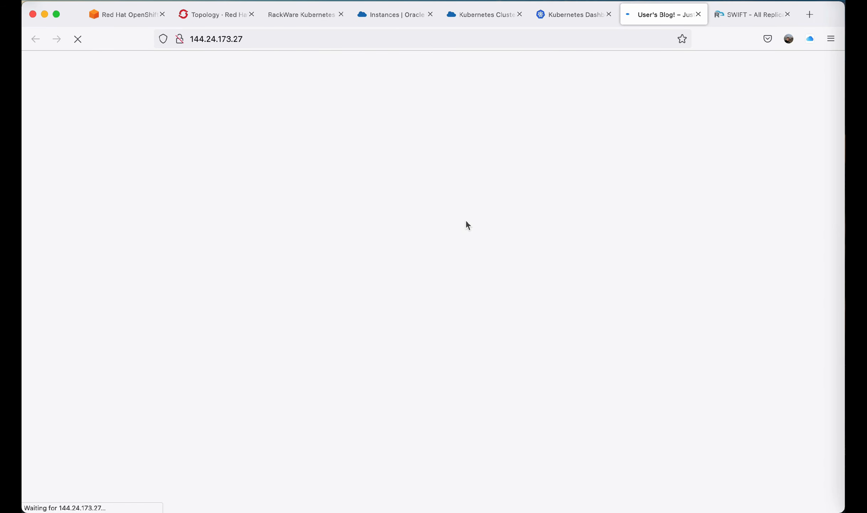
scroll(372, 311, down, 6)
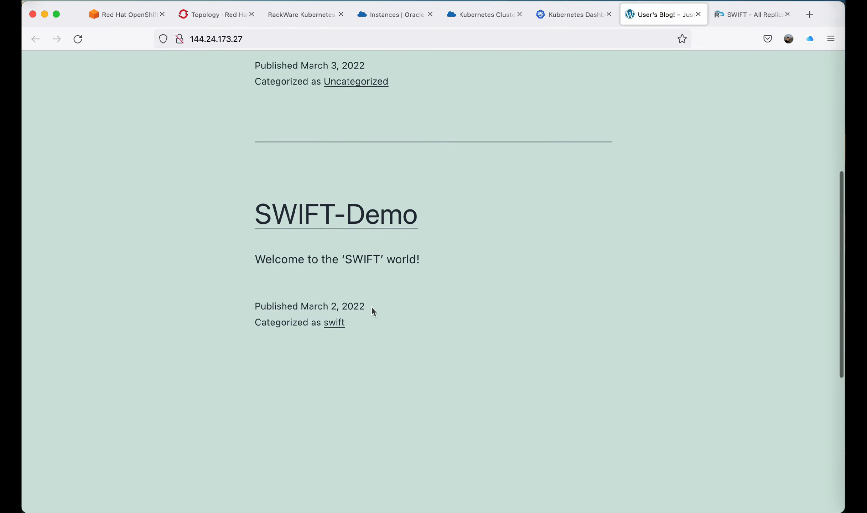
scroll(372, 311, up, 6)
scroll(371, 306, down, 1)
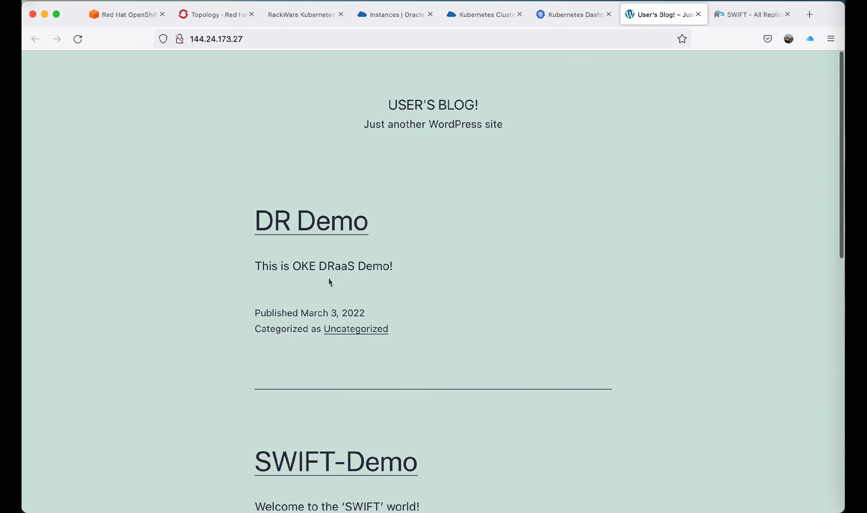
Go to the blog's /admin page and log in to WordPress with the username and account password.
click(561, 38)
click(562, 38)
text(/admin)
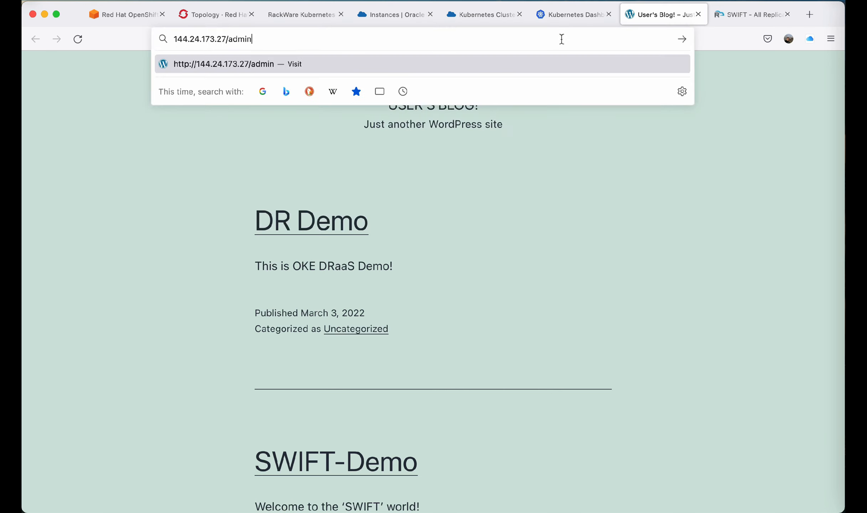
key(Return)
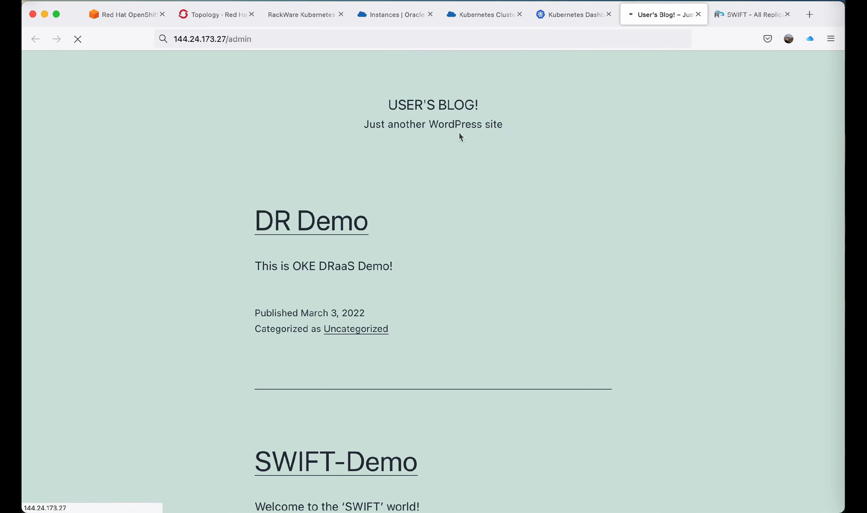
text(u)
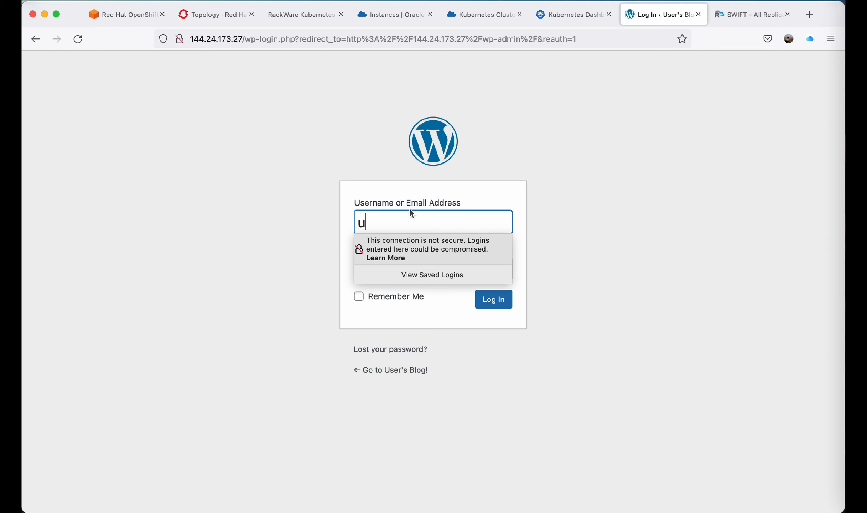
text(ser)
key(Tab)
text(••)
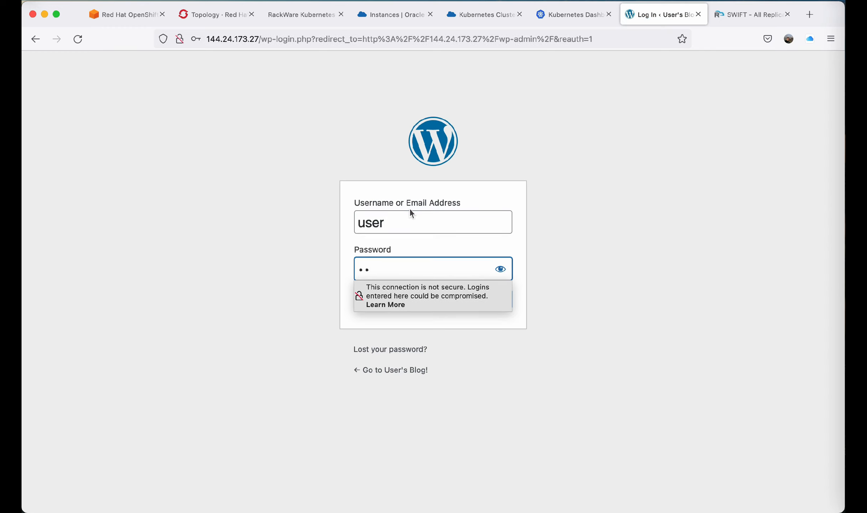
text(••••••)
key(Return)
click(310, 193)
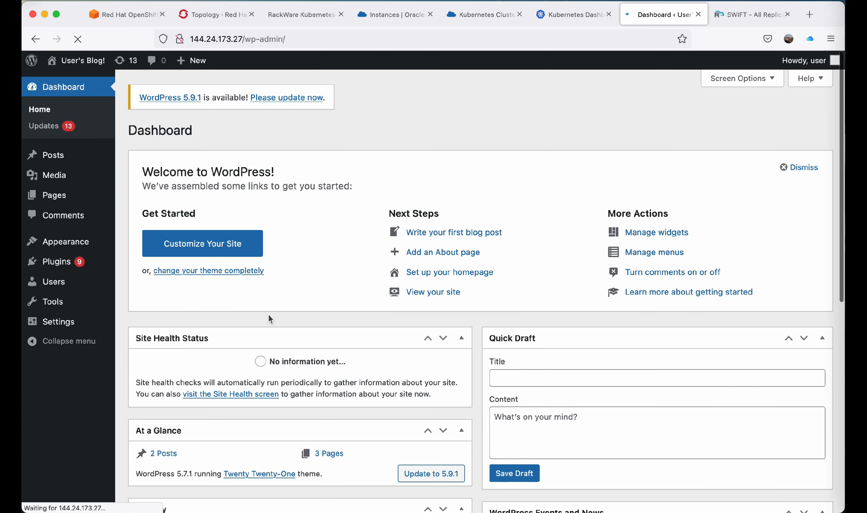
Review the blog's posts list in the WordPress admin, then close the blog tab and return to SWIFT.
click(54, 155)
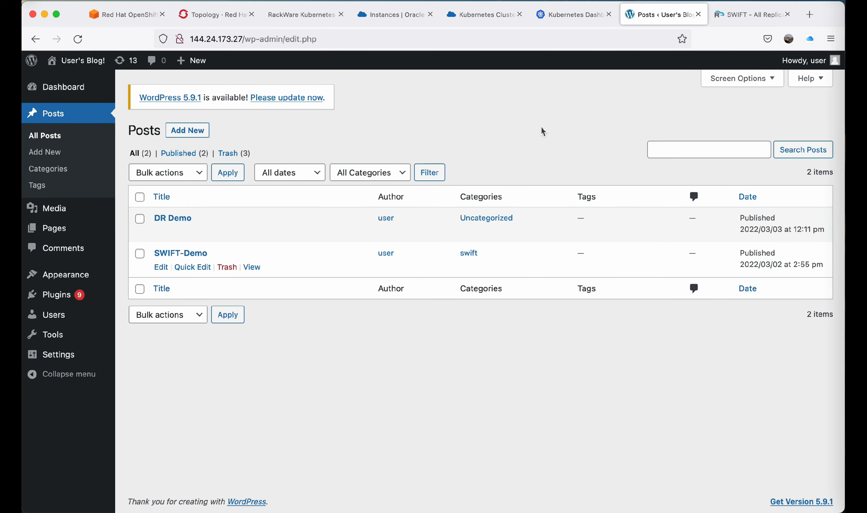
click(698, 15)
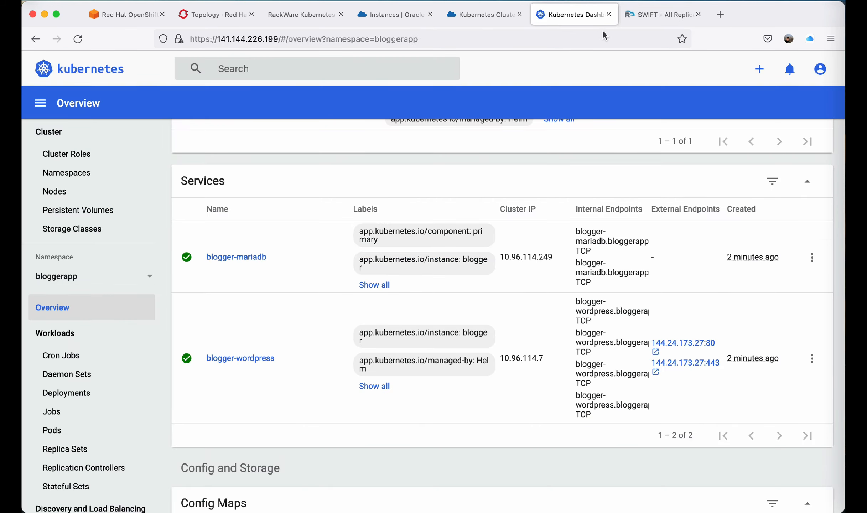
click(658, 15)
Expand ThirtyMinsSyncPolicy's applied operation in DR Policies to review its sync summary.
click(70, 138)
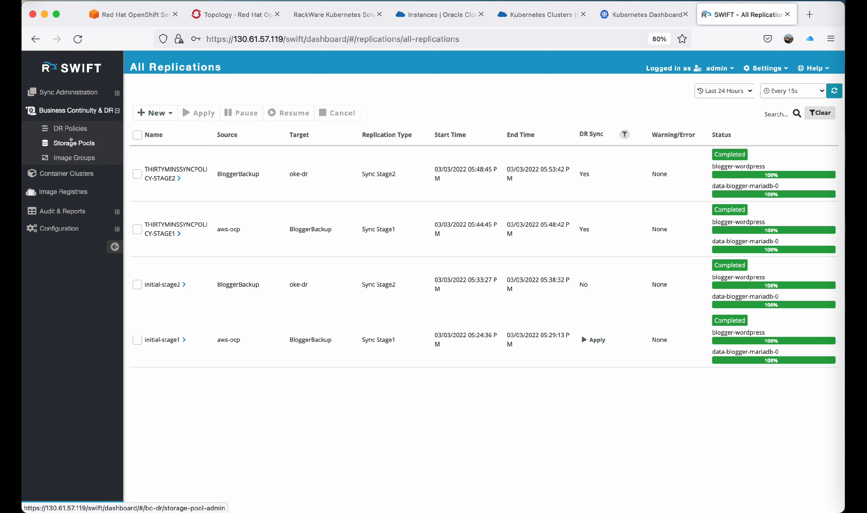
click(70, 129)
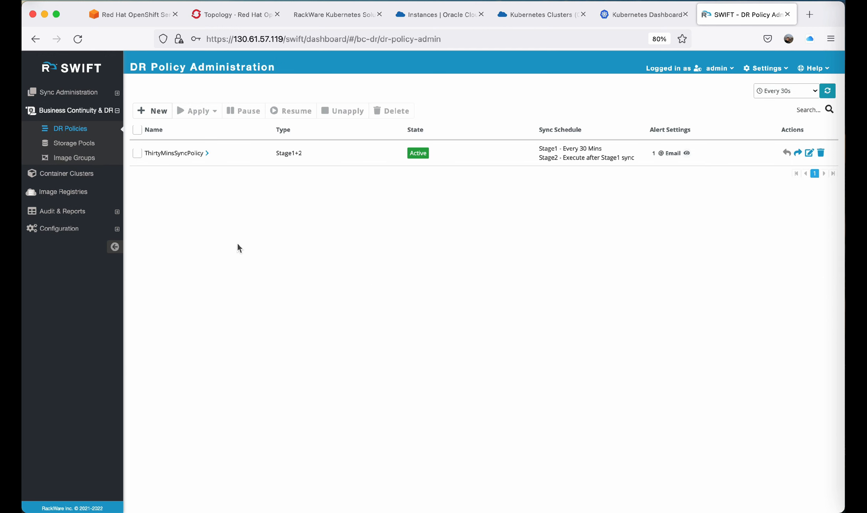
click(206, 153)
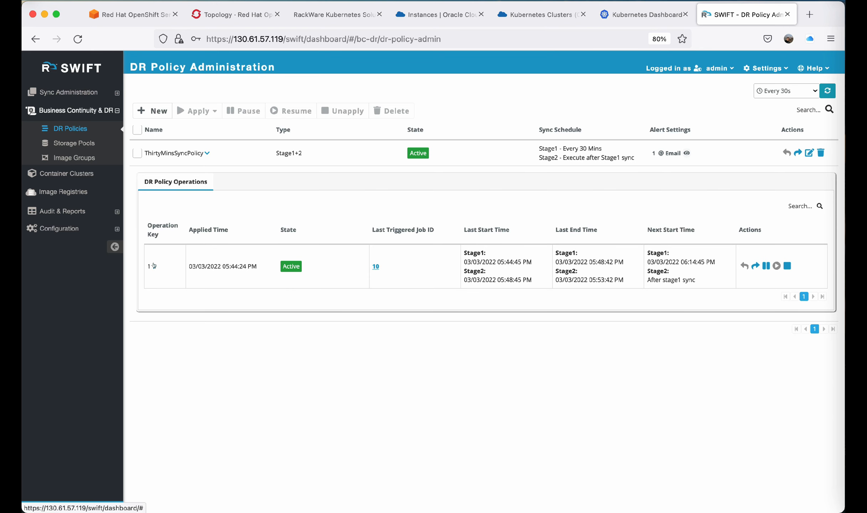
click(155, 266)
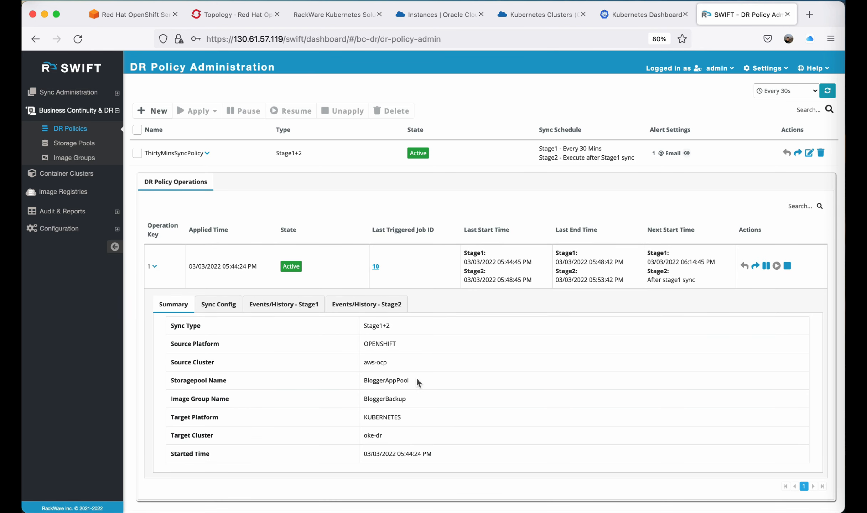
Review the DR operation's Stage1 and Stage2 sync configuration and its Stage1 and Stage2 event histories.
scroll(418, 379, down, 2)
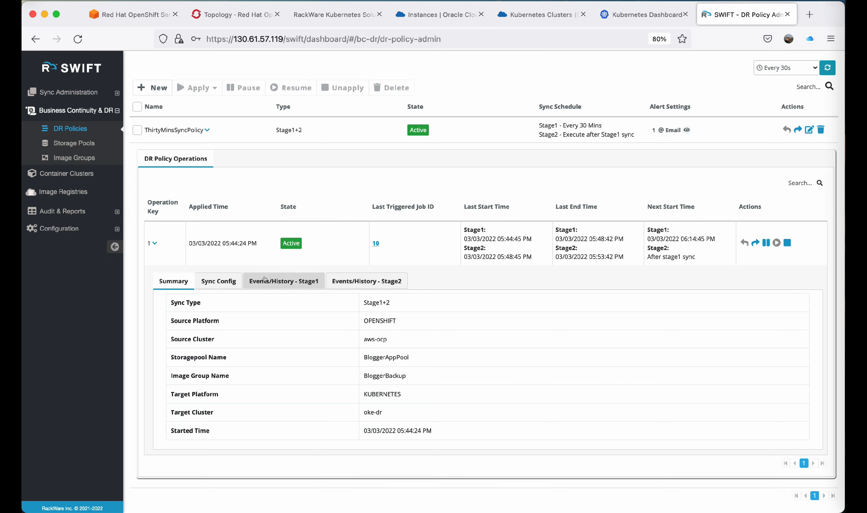
click(234, 281)
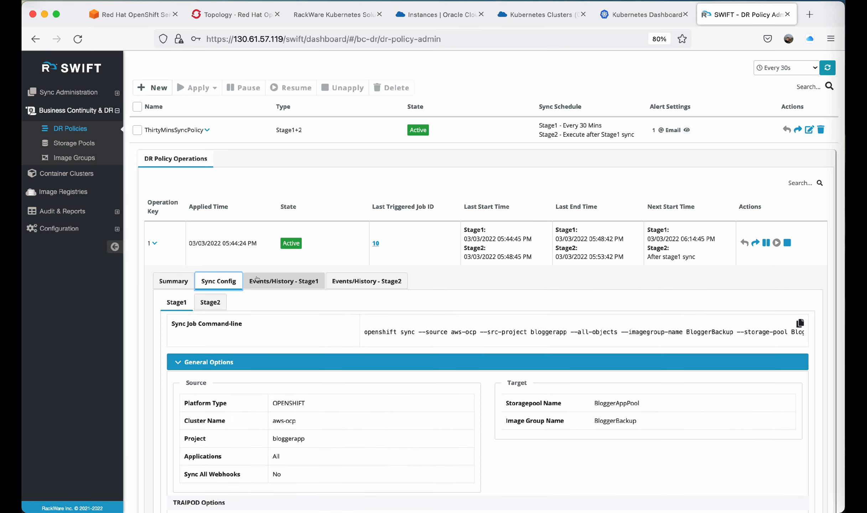
click(211, 302)
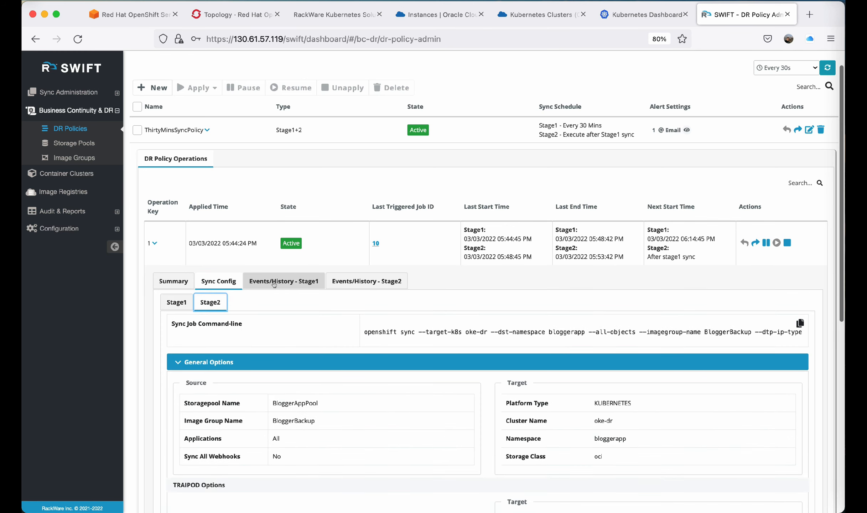
click(274, 283)
click(363, 284)
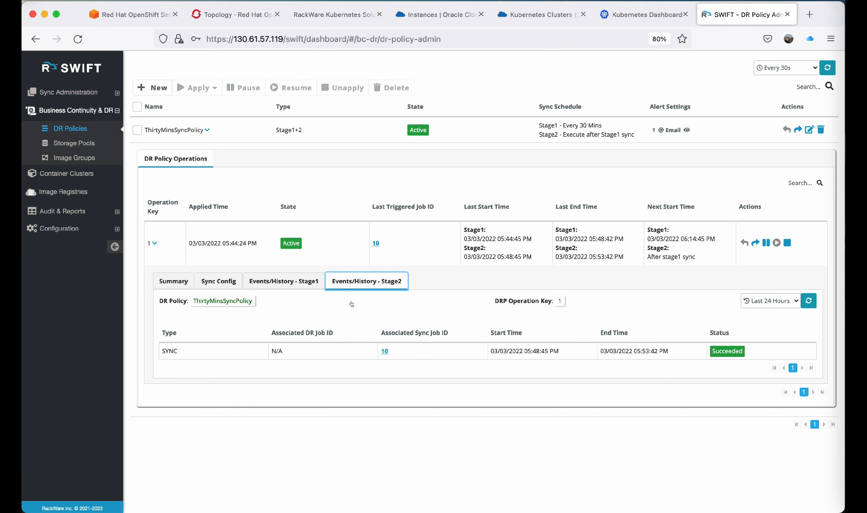
scroll(350, 325, up, 2)
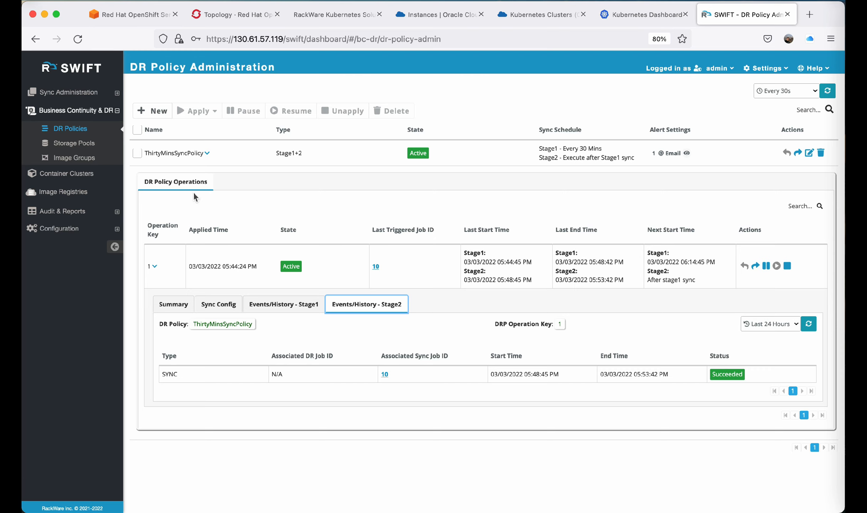
Fail over ThirtyMinsSyncPolicy selectively for DR operation 1 (aws-ocp >> oke-dr).
click(204, 153)
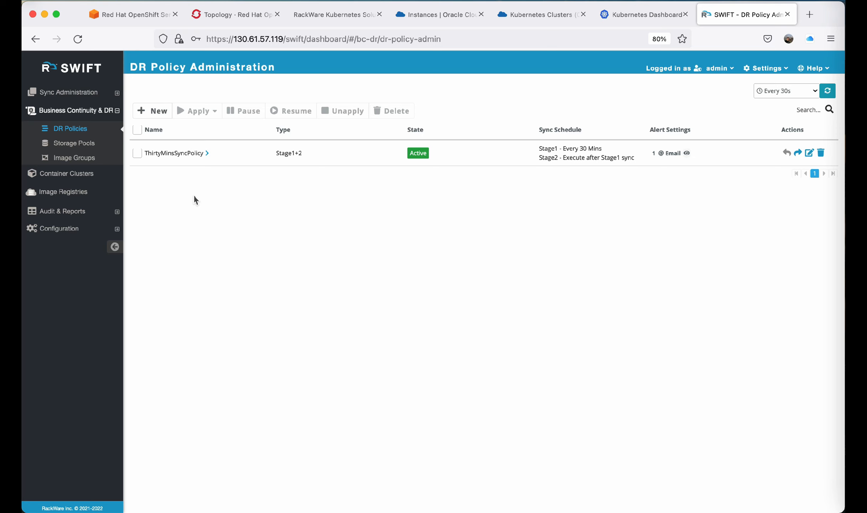
click(136, 154)
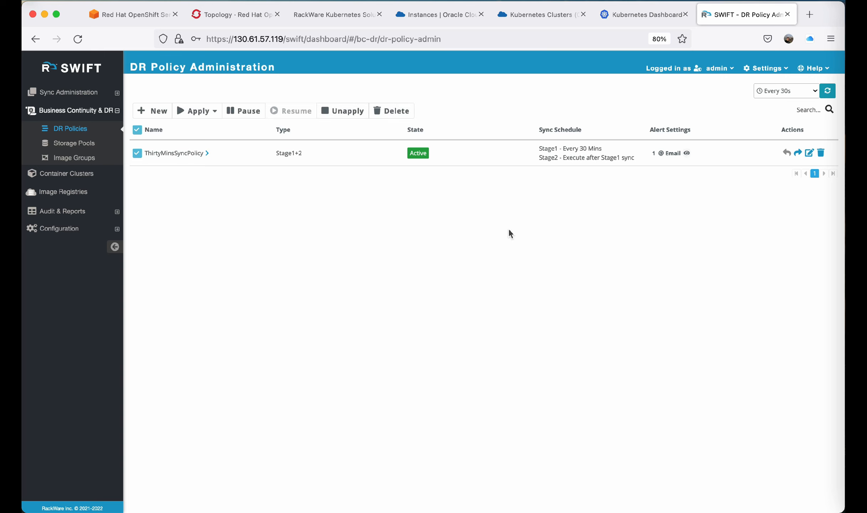
click(798, 152)
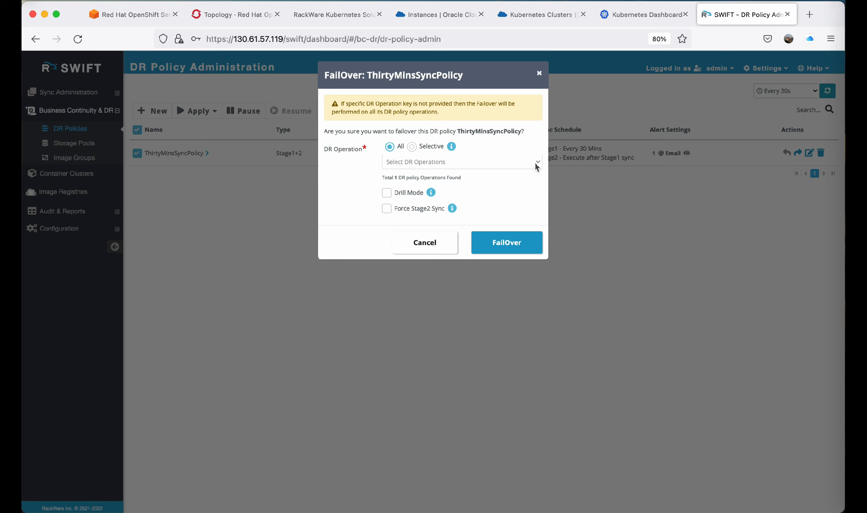
click(412, 146)
click(534, 130)
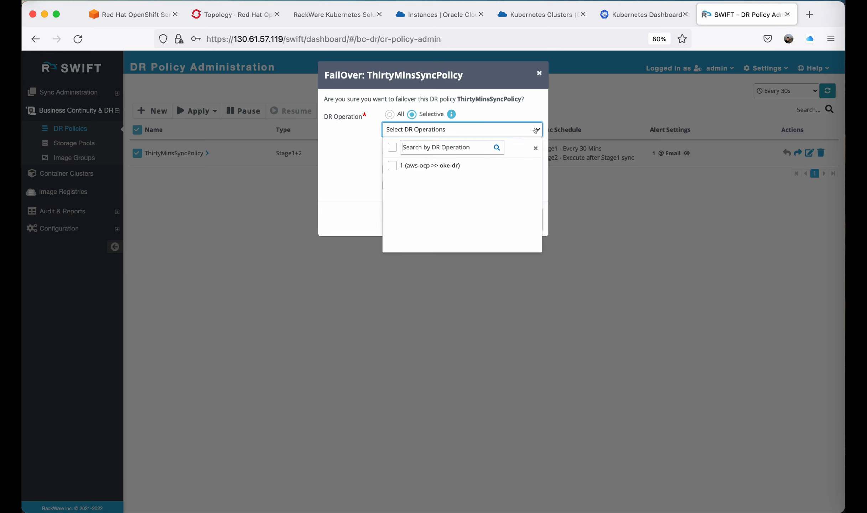
click(391, 165)
click(354, 163)
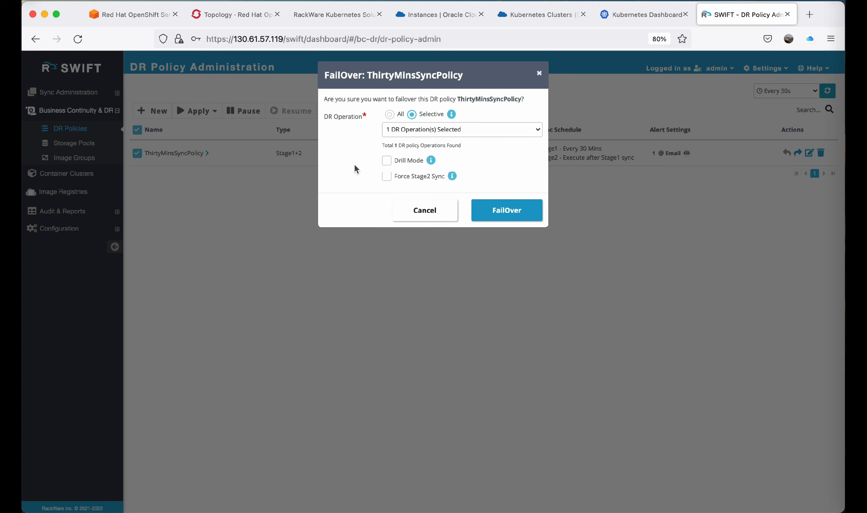
mouse_move(429, 161)
click(510, 213)
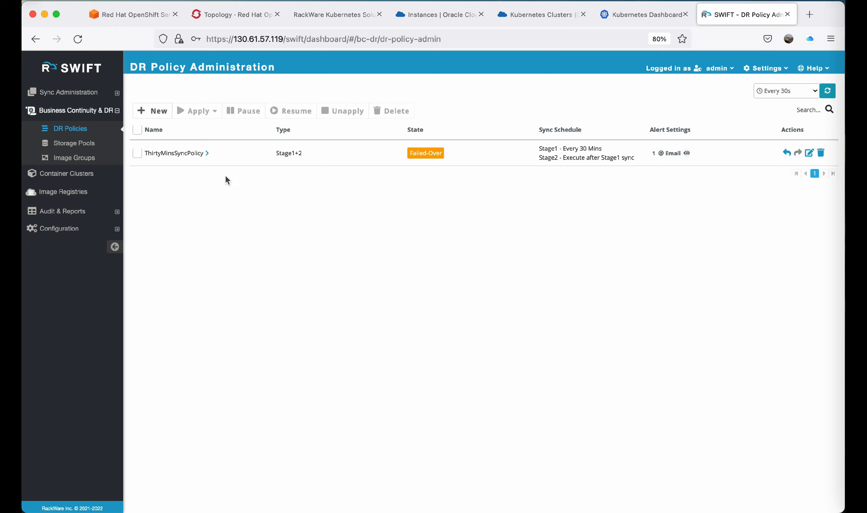
Start a fallback of ThirtyMinsSyncPolicy from the DR Policies list.
click(642, 15)
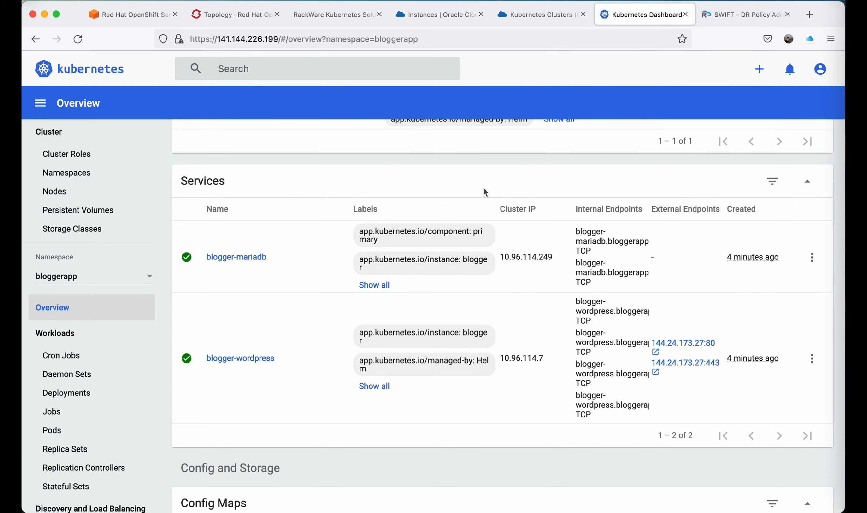
click(728, 21)
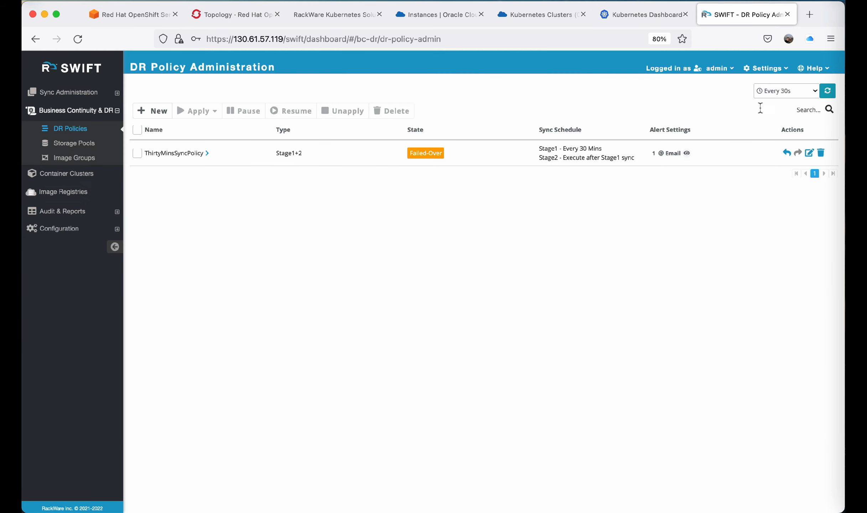
click(786, 153)
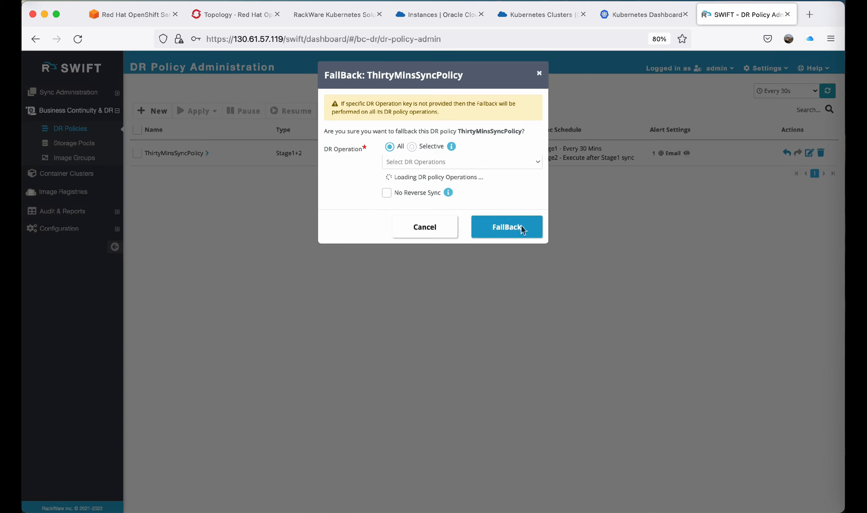